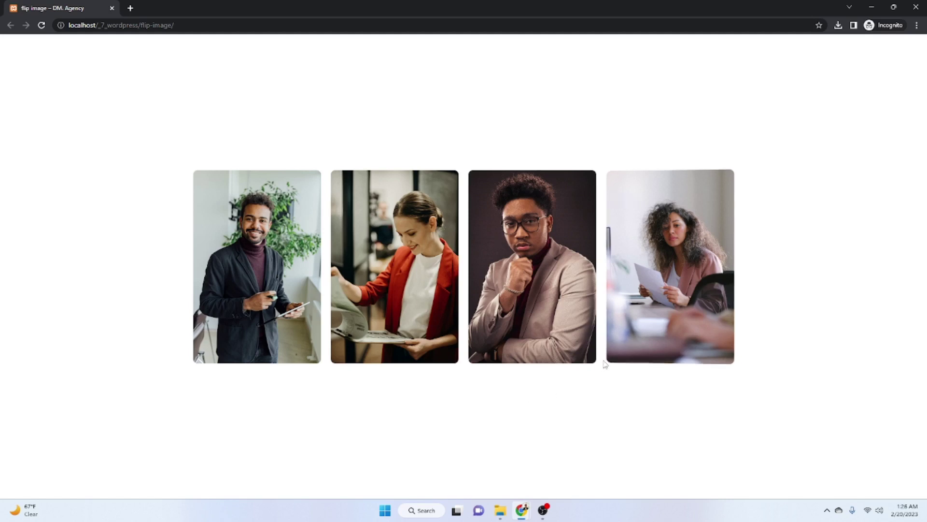
- Add a new WordPress page named 'Flip card' and publish it
{"action": "mouse_move", "coordinate": [295, 356]}
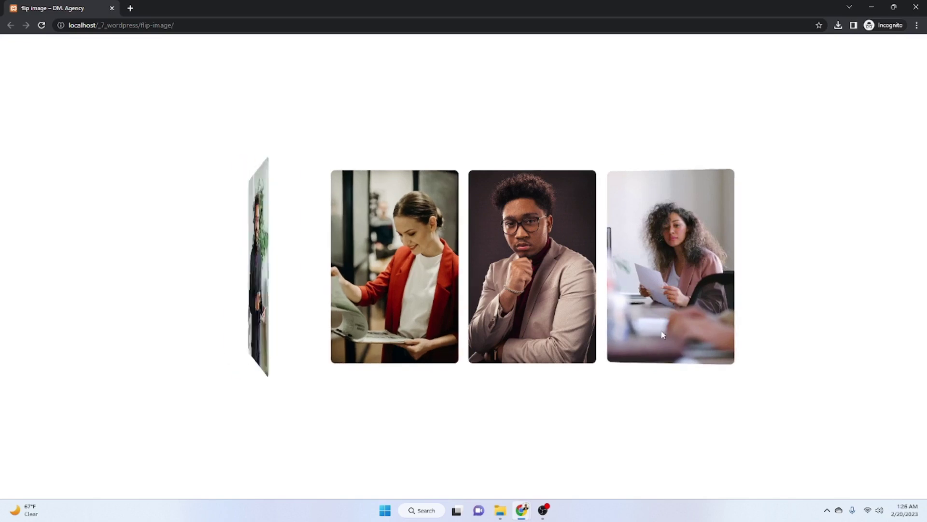
{"action": "mouse_move", "coordinate": [522, 510]}
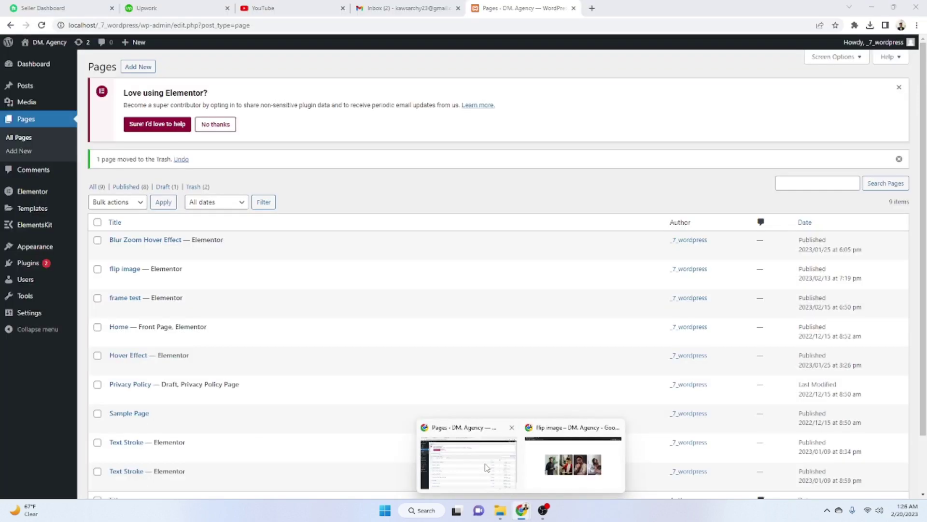
{"action": "left_click", "coordinate": [486, 467]}
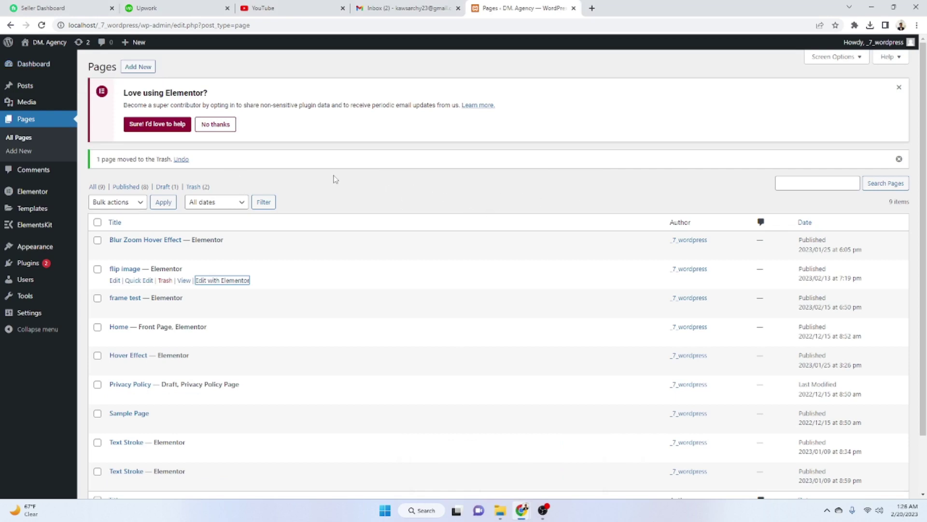
{"action": "left_click", "coordinate": [146, 67]}
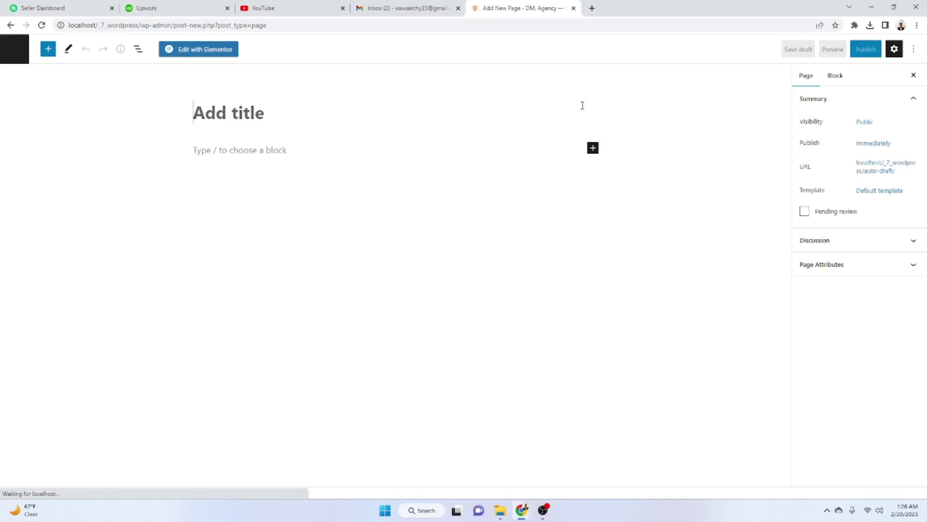
{"action": "left_click", "coordinate": [226, 113]}
{"action": "type", "text": "F"}
{"action": "type", "text": "k"}
{"action": "key", "text": "BackSpace"}
{"action": "type", "text": "lip card"}
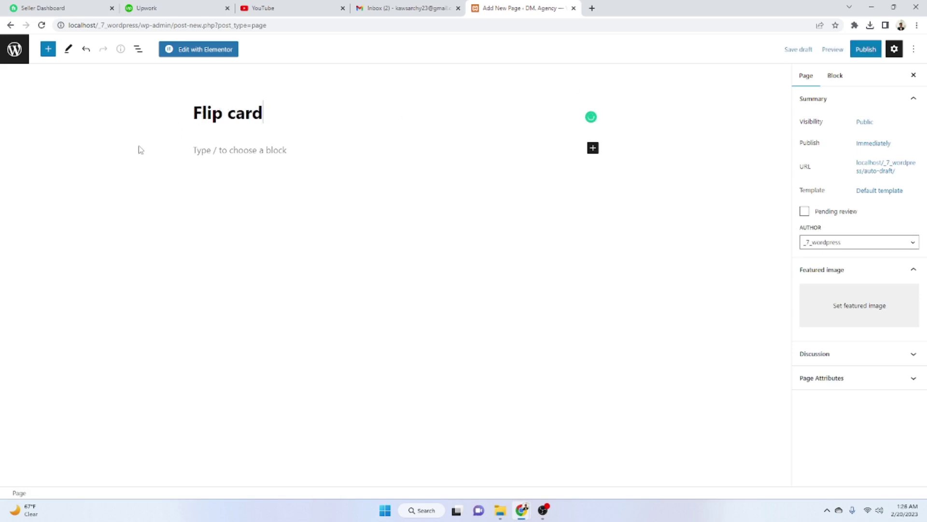
{"action": "left_click", "coordinate": [863, 51]}
{"action": "left_click", "coordinate": [826, 51]}
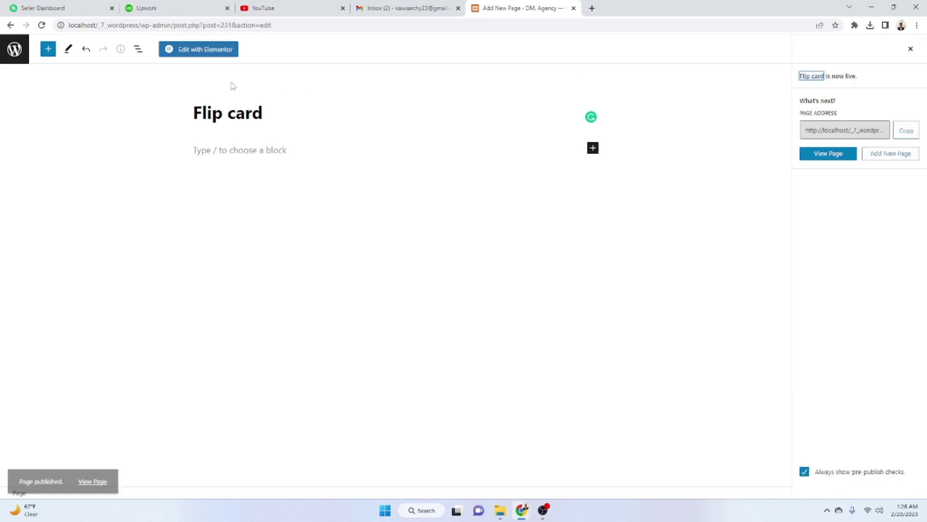
- Open the Flip card page in Elementor and close the Navigator panel
{"action": "left_click", "coordinate": [205, 56]}
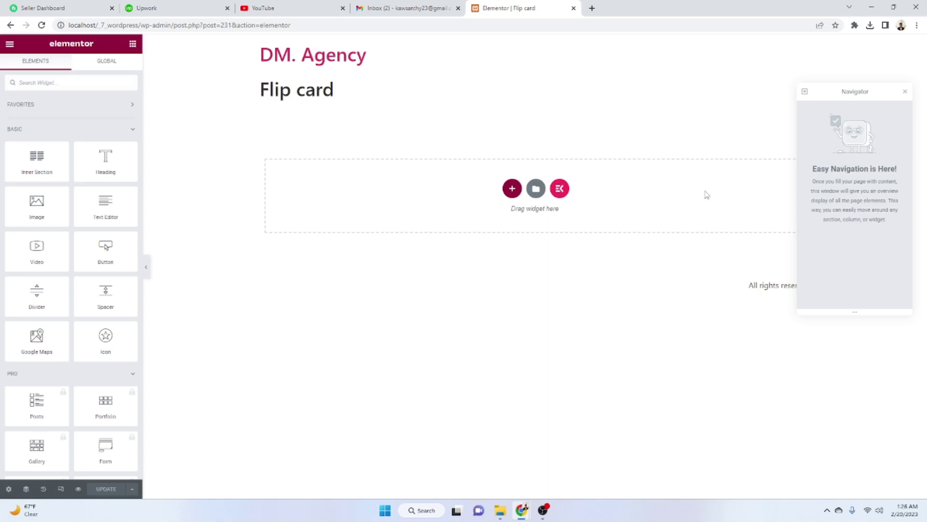
{"action": "left_click_drag", "start_coordinate": [336, 95], "coordinate": [254, 49]}
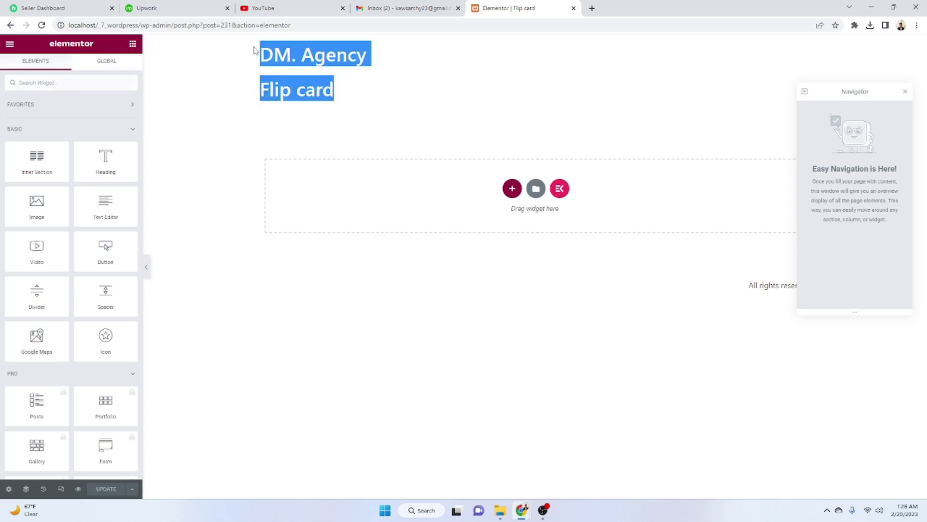
{"action": "triple_click", "coordinate": [754, 293]}
{"action": "left_click", "coordinate": [905, 92]}
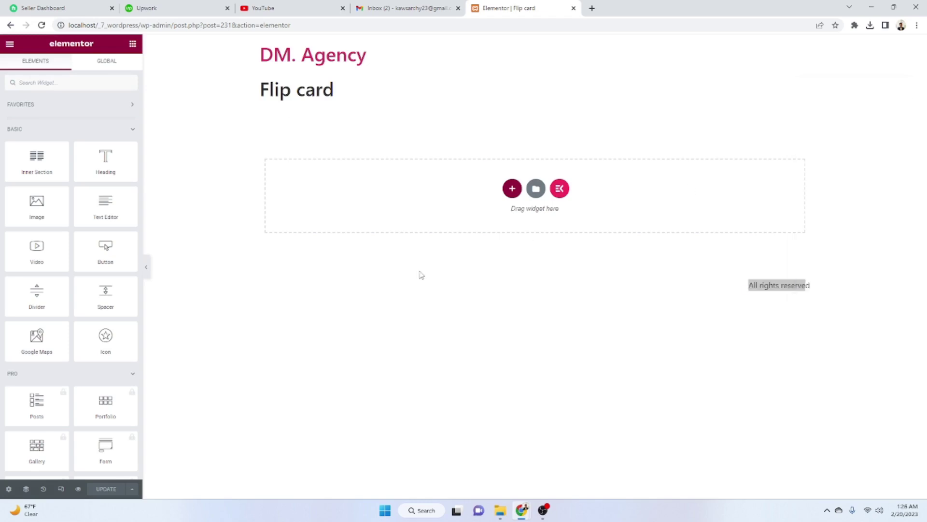
- Set the page's Page Layout to Elementor Canvas
{"action": "left_click", "coordinate": [10, 489]}
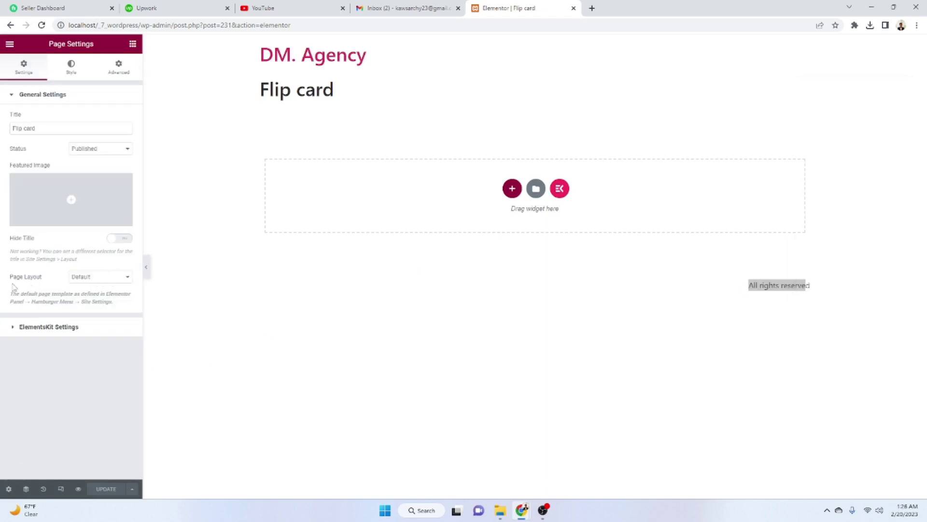
{"action": "left_click", "coordinate": [92, 279]}
{"action": "left_click", "coordinate": [96, 296]}
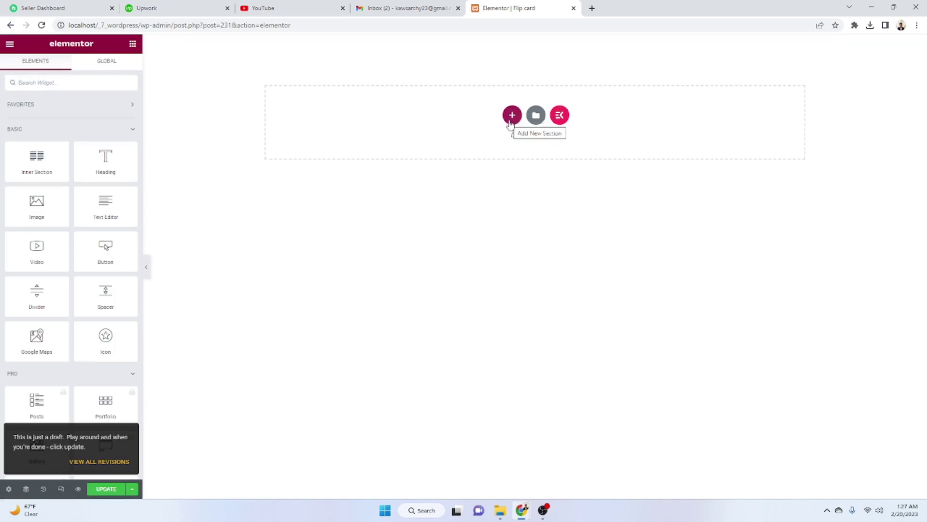
- Add a 4-column section with Min Height set to 100 VH
{"action": "left_click", "coordinate": [511, 116]}
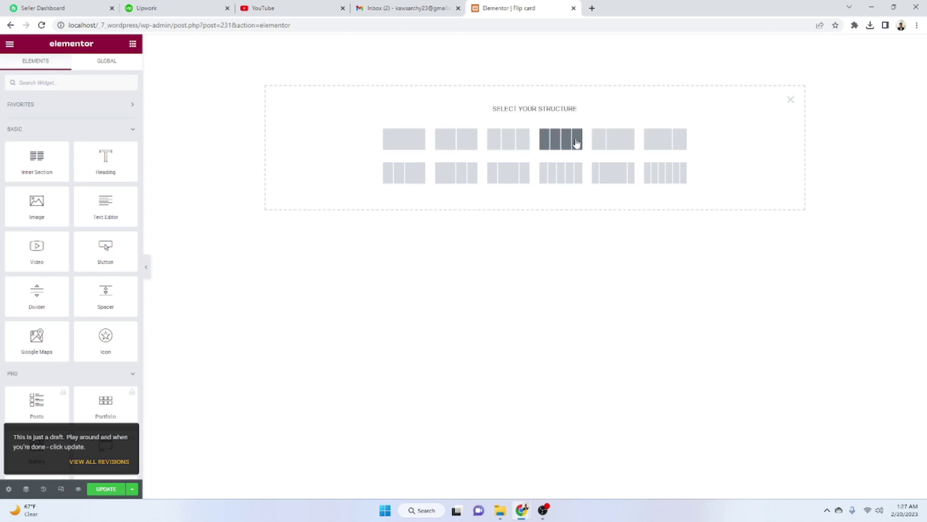
{"action": "left_click", "coordinate": [577, 142]}
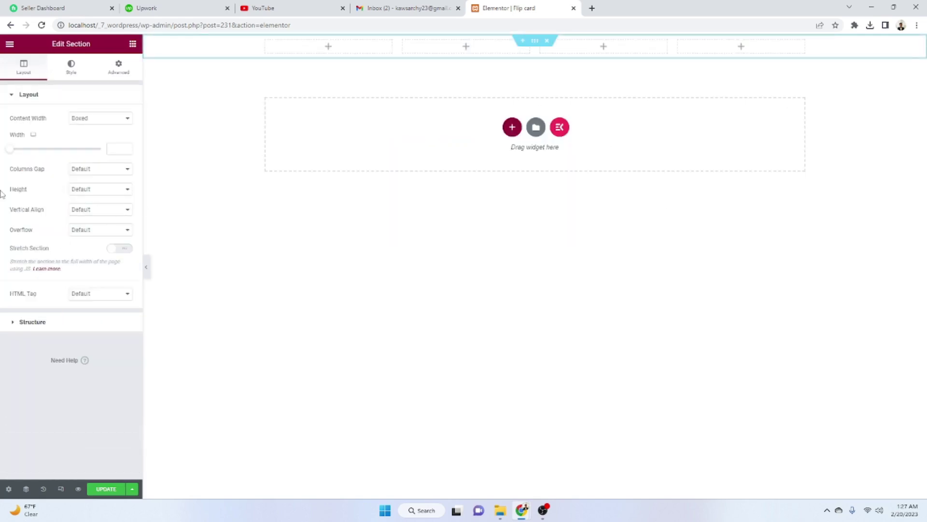
{"action": "left_click", "coordinate": [118, 192]}
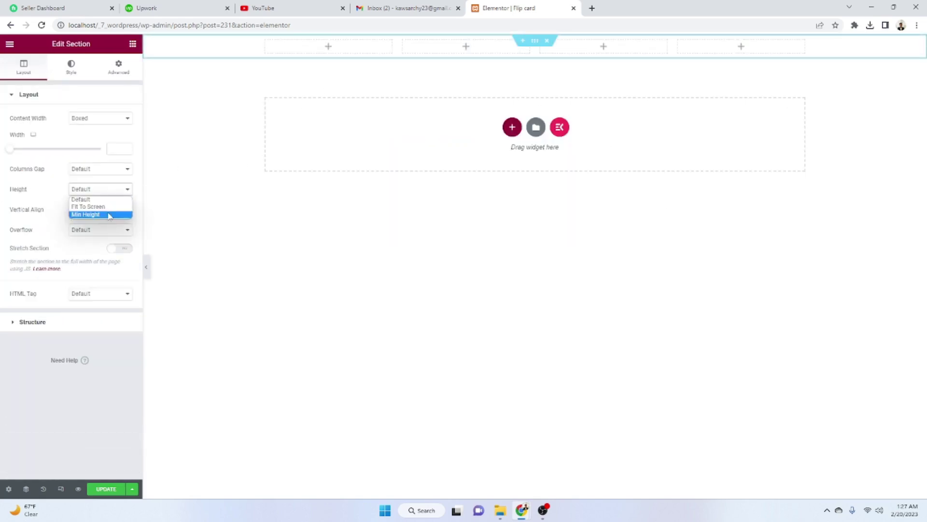
{"action": "left_click", "coordinate": [111, 211]}
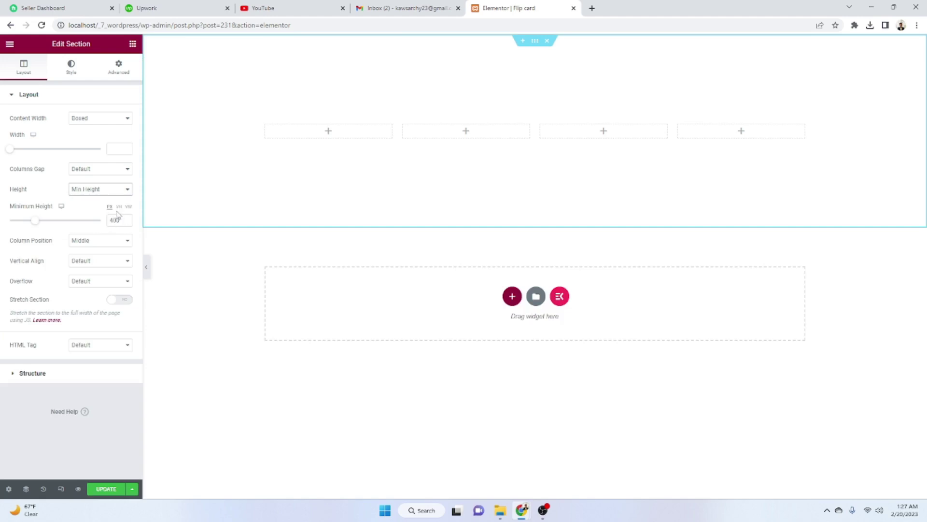
{"action": "left_click", "coordinate": [119, 206]}
{"action": "double_click", "coordinate": [114, 220]}
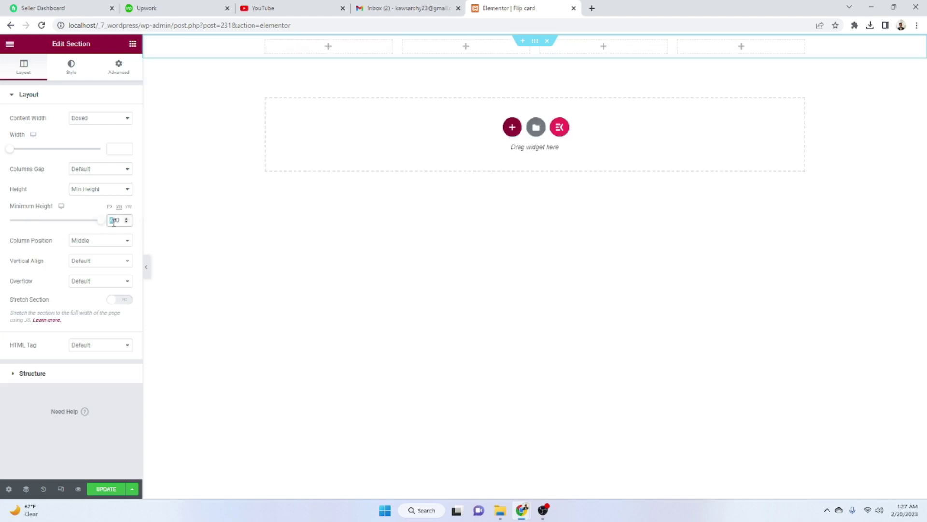
{"action": "type", "text": "100"}
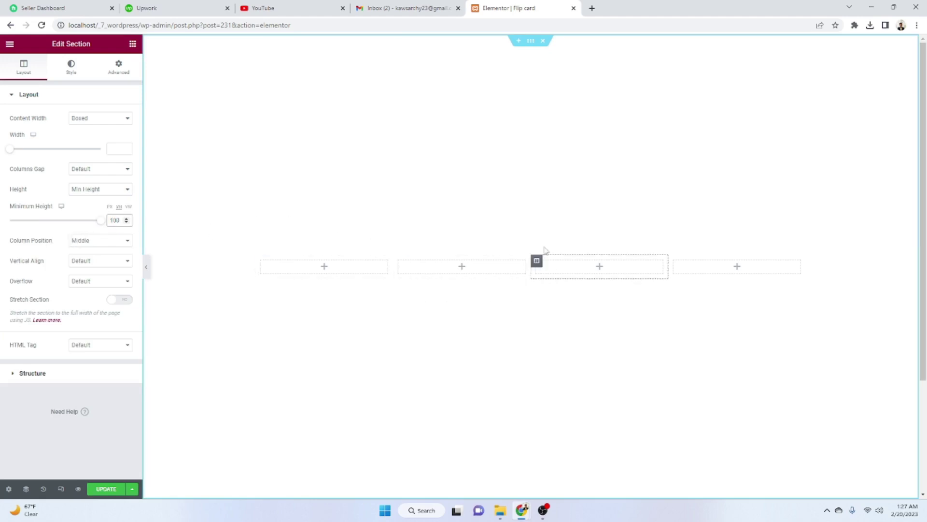
- Drag an Image widget into the section's second column
{"action": "left_click", "coordinate": [133, 45]}
{"action": "left_click_drag", "start_coordinate": [52, 209], "coordinate": [488, 264]}
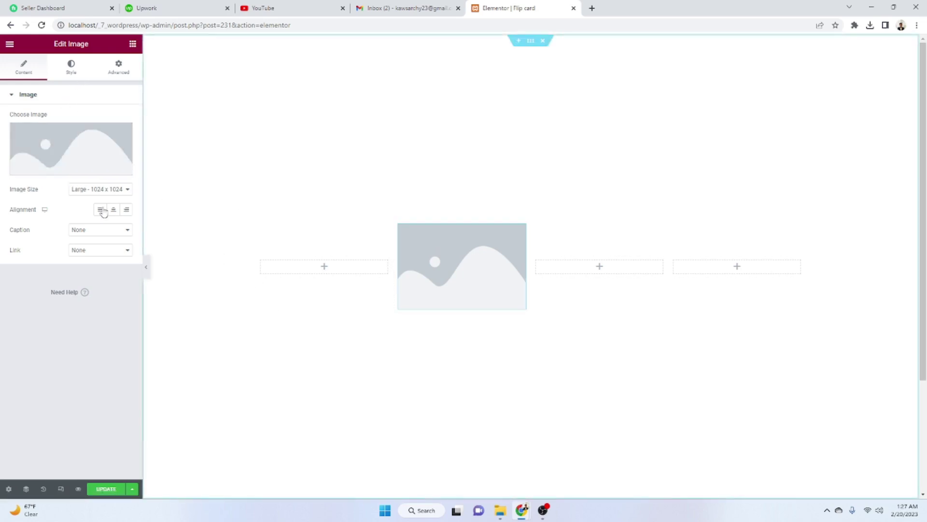
{"action": "mouse_move", "coordinate": [68, 169]}
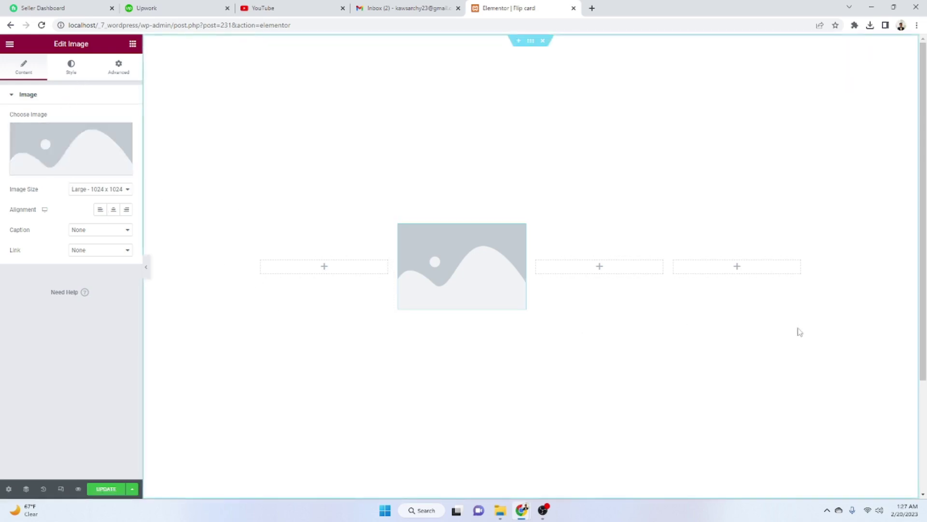
{"action": "key", "text": "alt+Tab"}
{"action": "key", "text": "alt+Tab"}
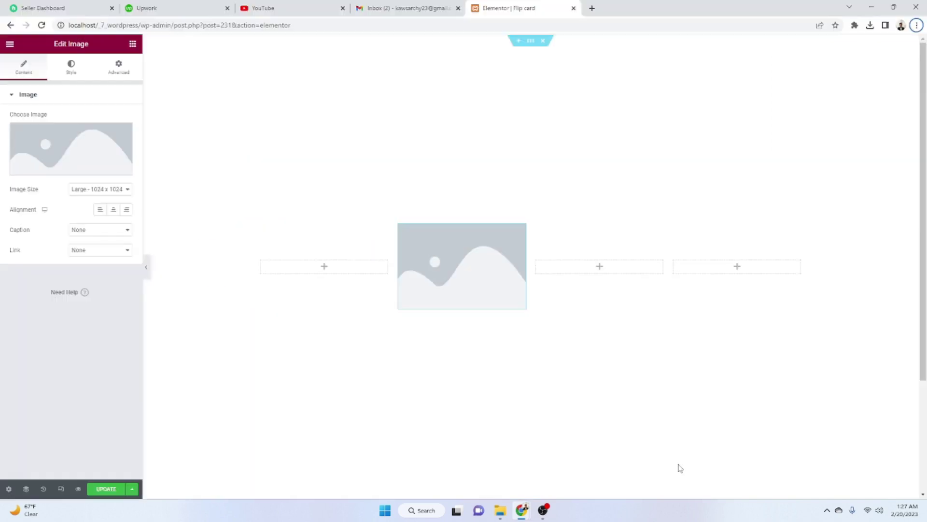
- Insert 4.jpeg from the Media Library into the Image widget
{"action": "left_click", "coordinate": [110, 166]}
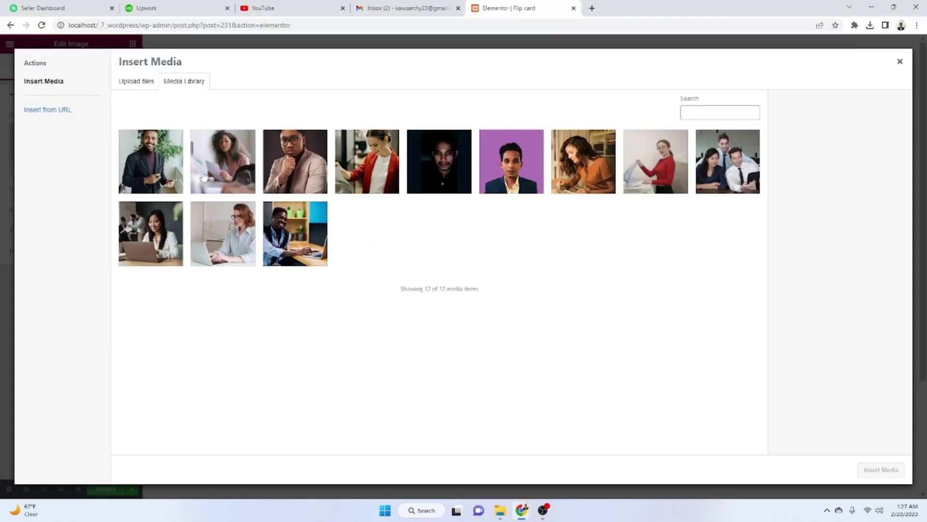
{"action": "left_click", "coordinate": [153, 177]}
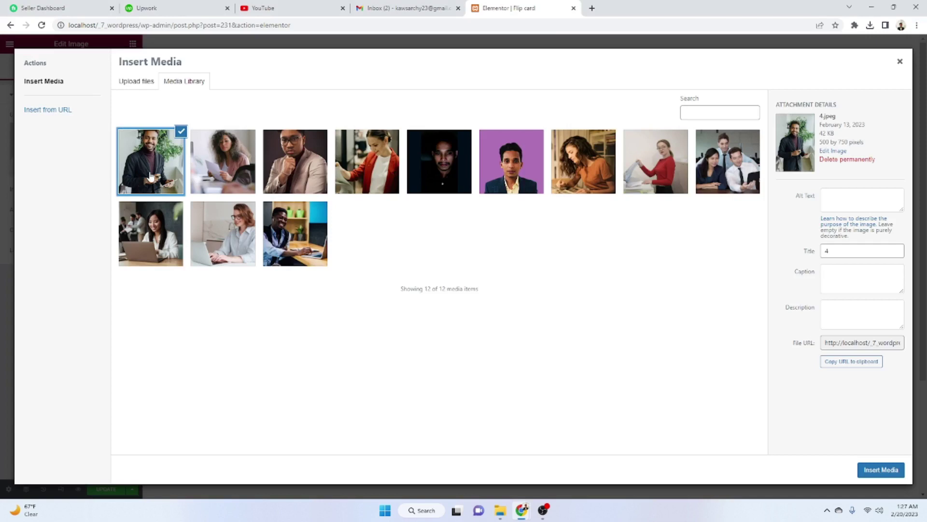
{"action": "left_click", "coordinate": [184, 182]}
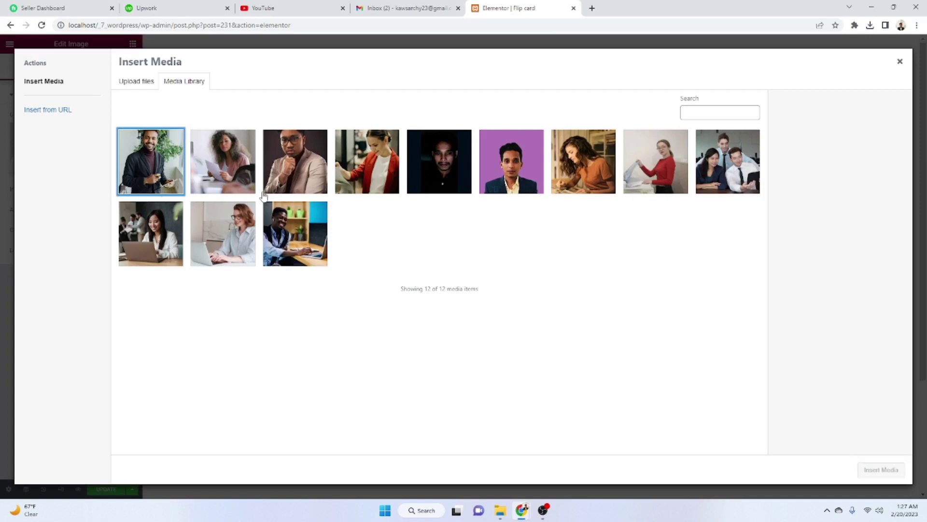
{"action": "left_click", "coordinate": [138, 86]}
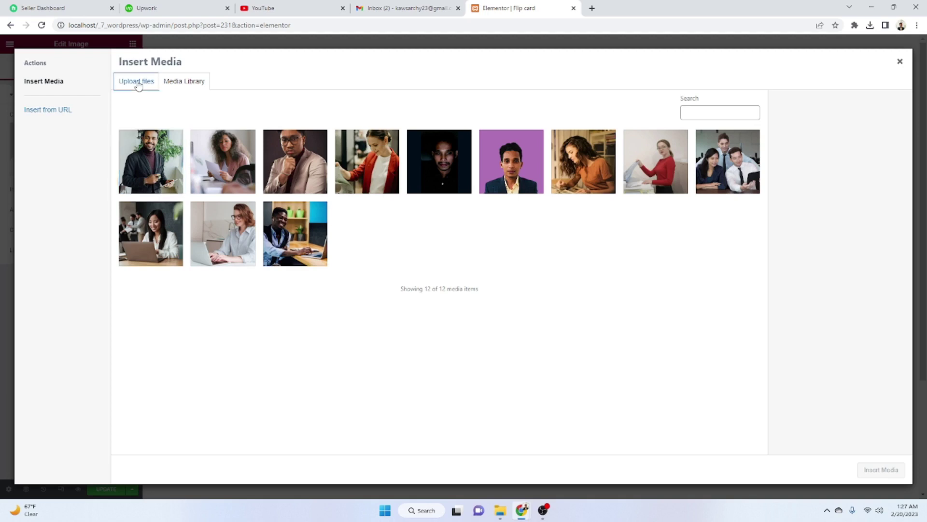
{"action": "left_click", "coordinate": [534, 258]}
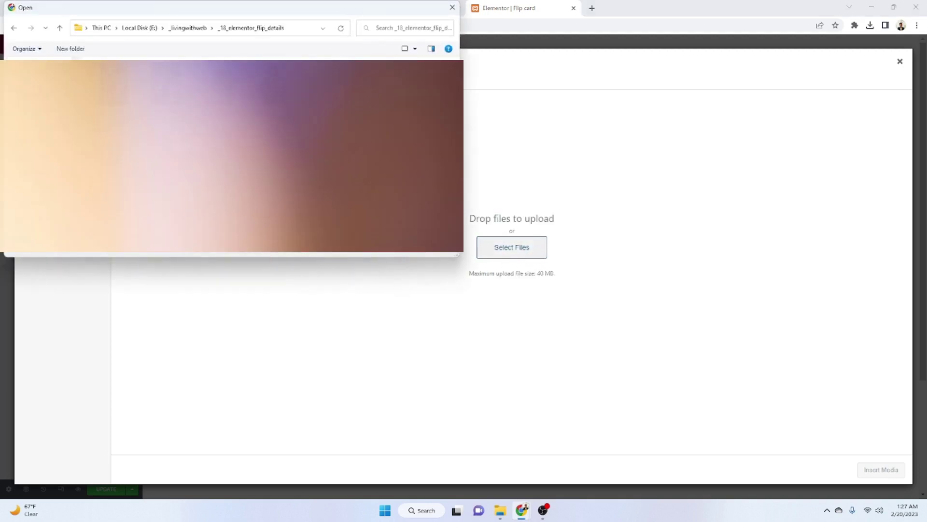
{"action": "left_click", "coordinate": [272, 99]}
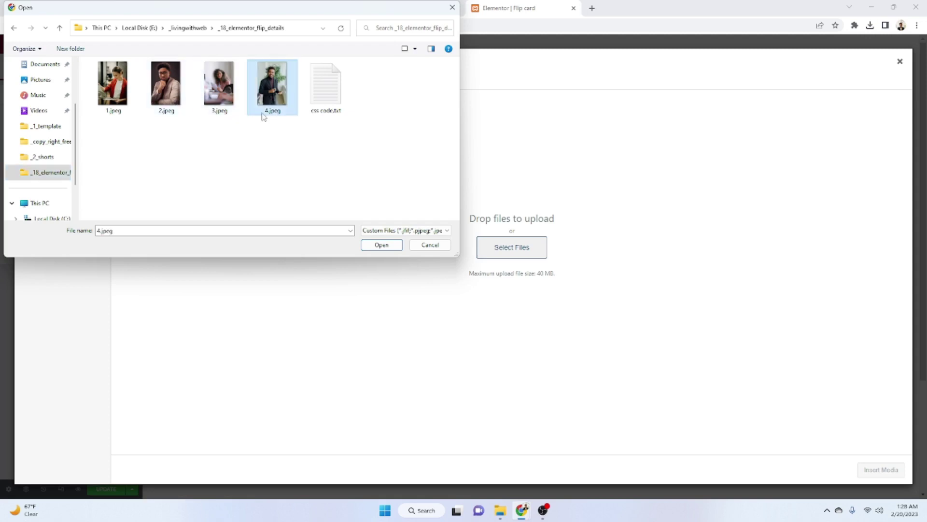
{"action": "left_click", "coordinate": [434, 247]}
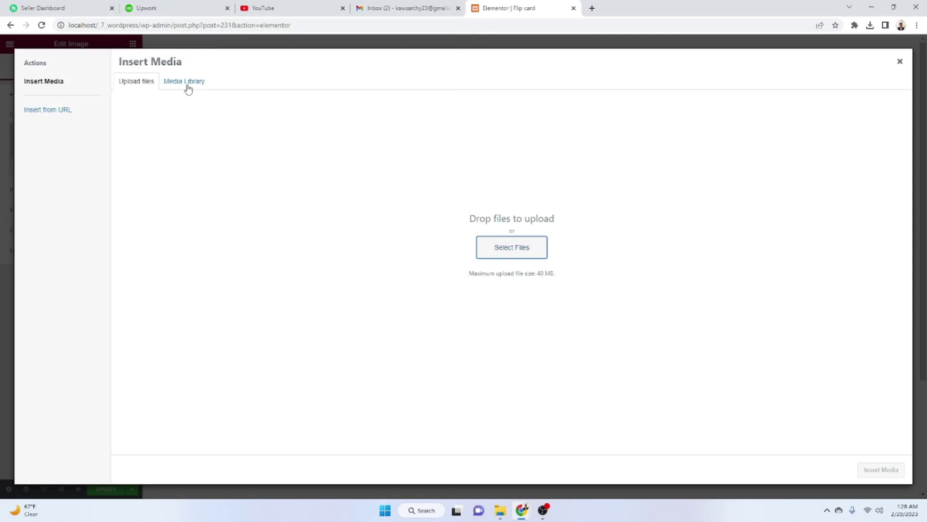
{"action": "left_click", "coordinate": [187, 86]}
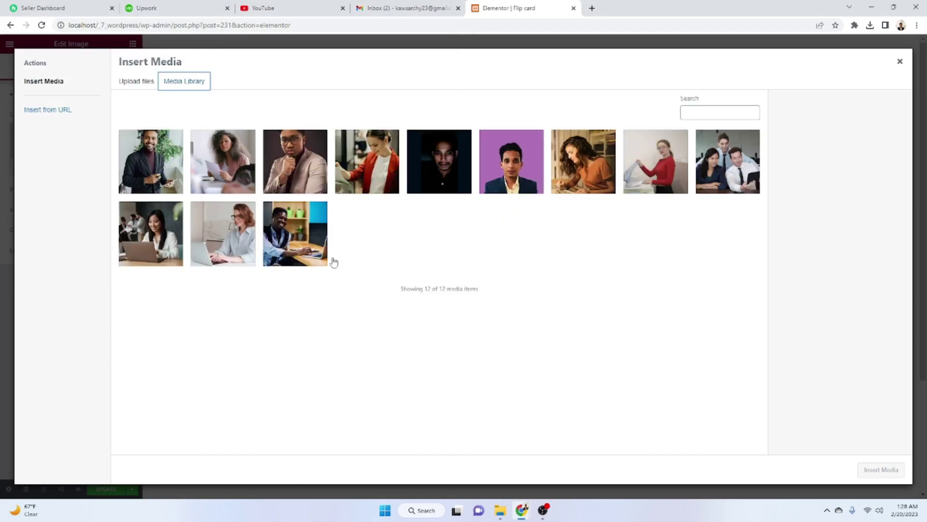
{"action": "left_click", "coordinate": [141, 159]}
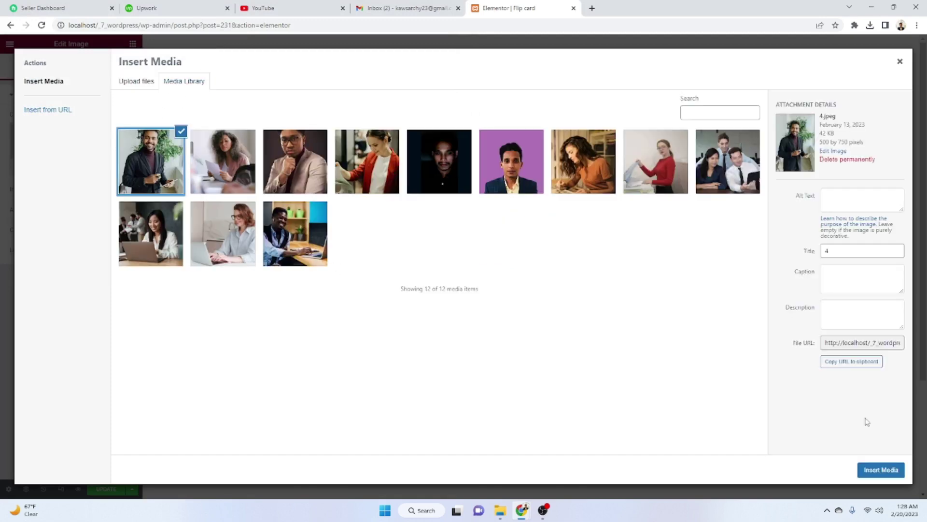
{"action": "left_click", "coordinate": [881, 470]}
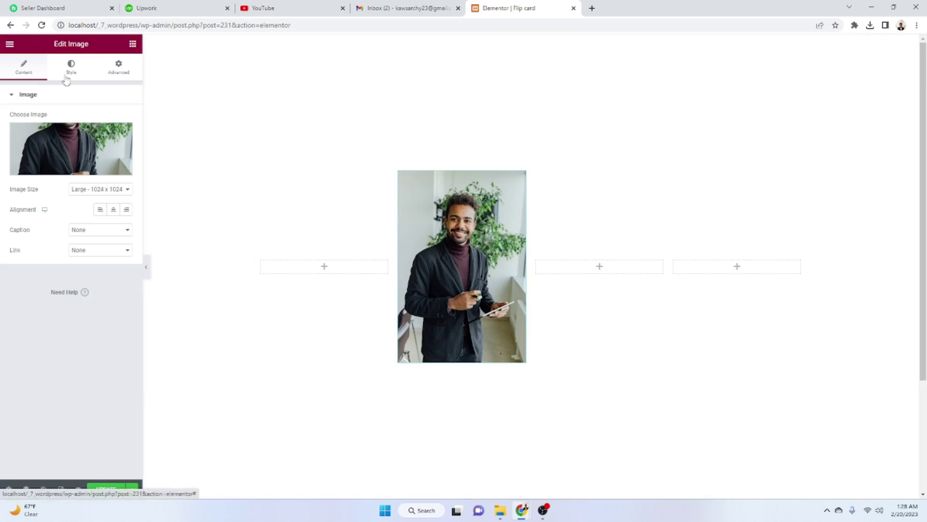
- Set the photo to Full image size, width 100 and height 400
{"action": "left_click", "coordinate": [103, 189]}
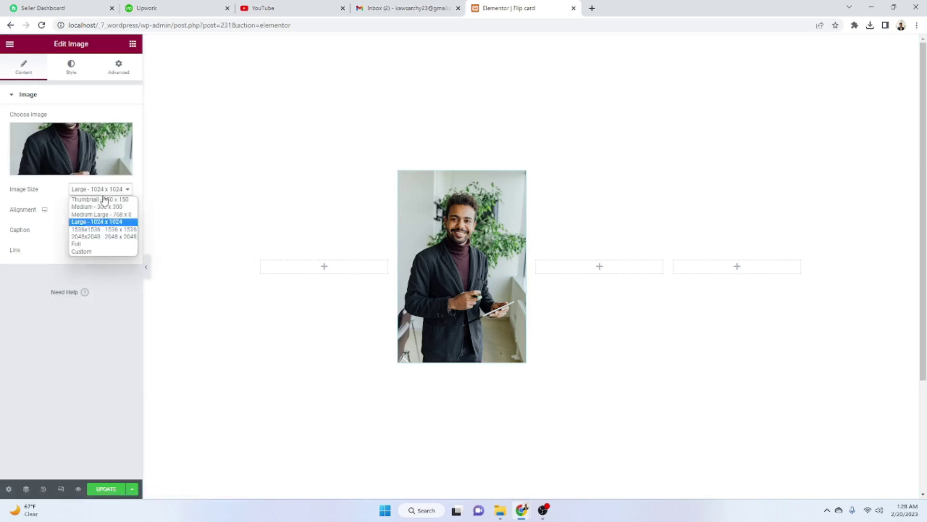
{"action": "left_click", "coordinate": [98, 244]}
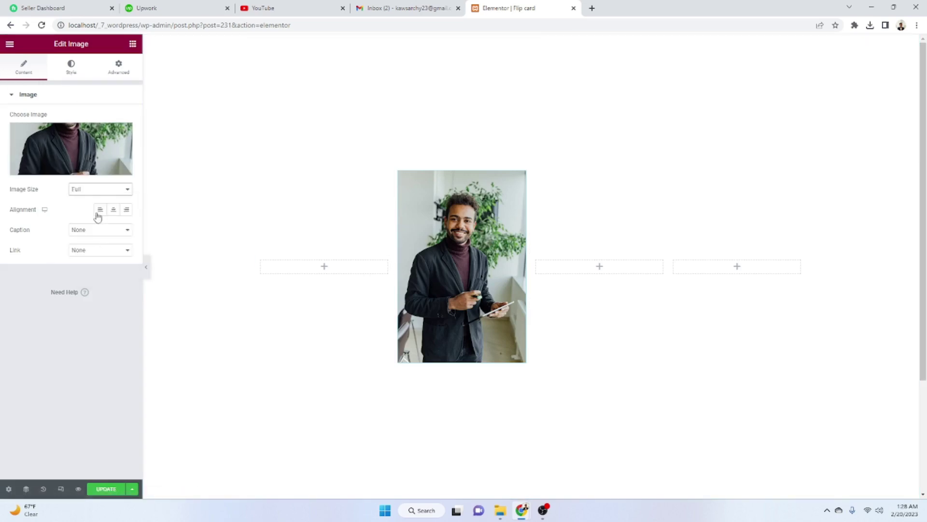
{"action": "left_click", "coordinate": [73, 69]}
{"action": "left_click", "coordinate": [112, 132]}
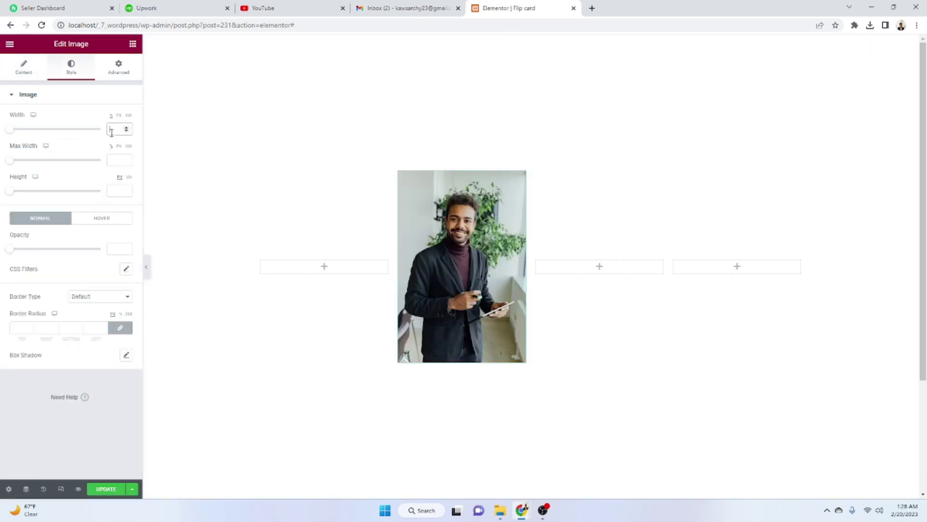
{"action": "type", "text": "100"}
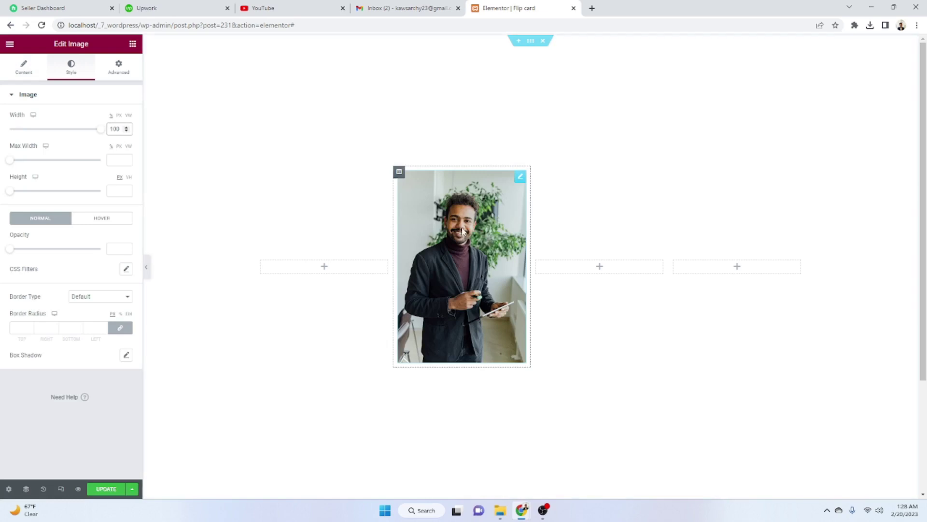
{"action": "left_click", "coordinate": [112, 191]}
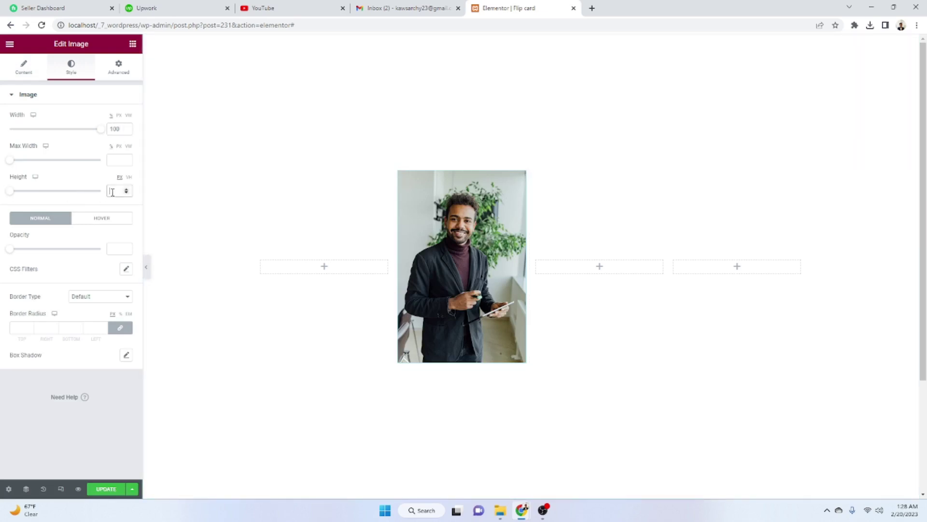
{"action": "type", "text": "400"}
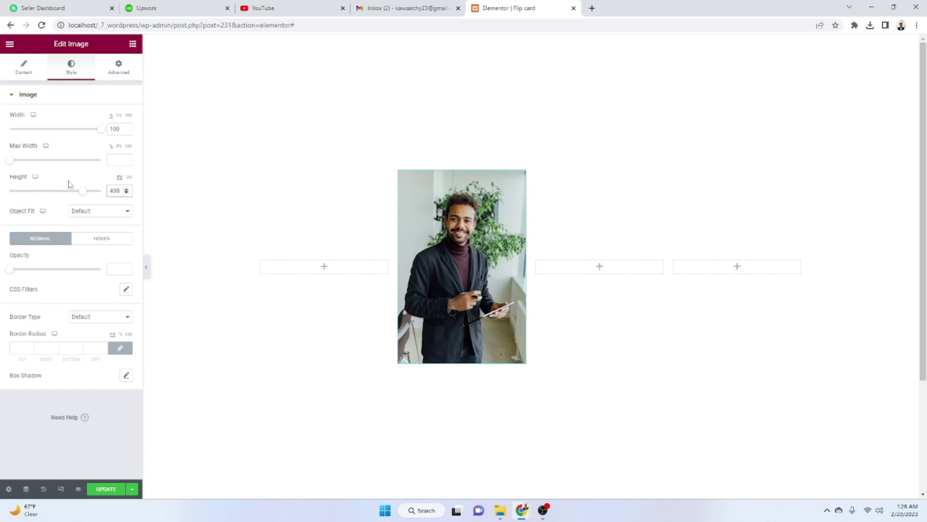
- Give the photo Cover object fit and a border radius of 10
{"action": "left_click", "coordinate": [74, 211]}
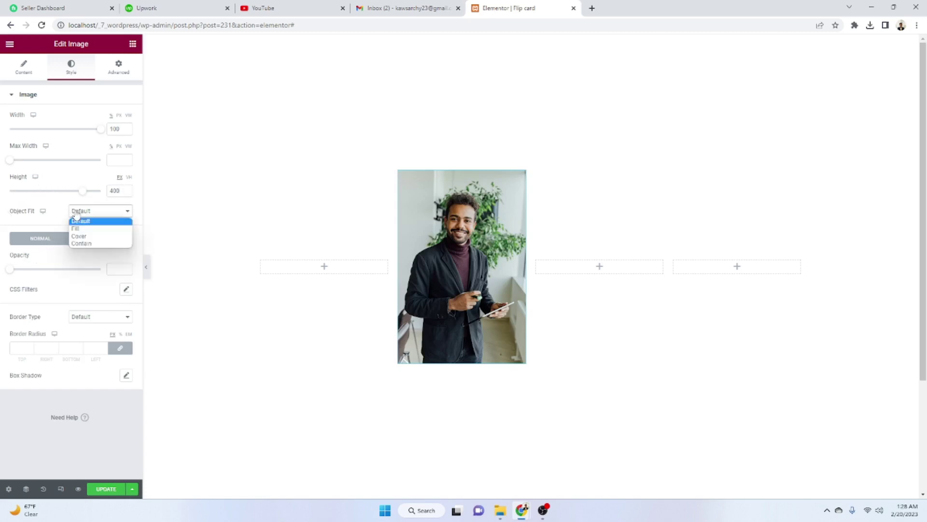
{"action": "left_click", "coordinate": [91, 236]}
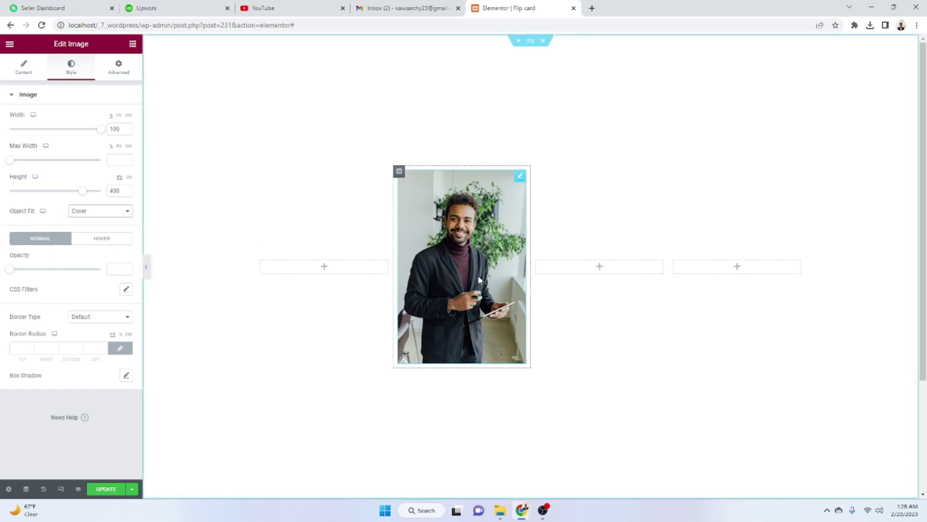
{"action": "left_click", "coordinate": [20, 349]}
{"action": "type", "text": "10"}
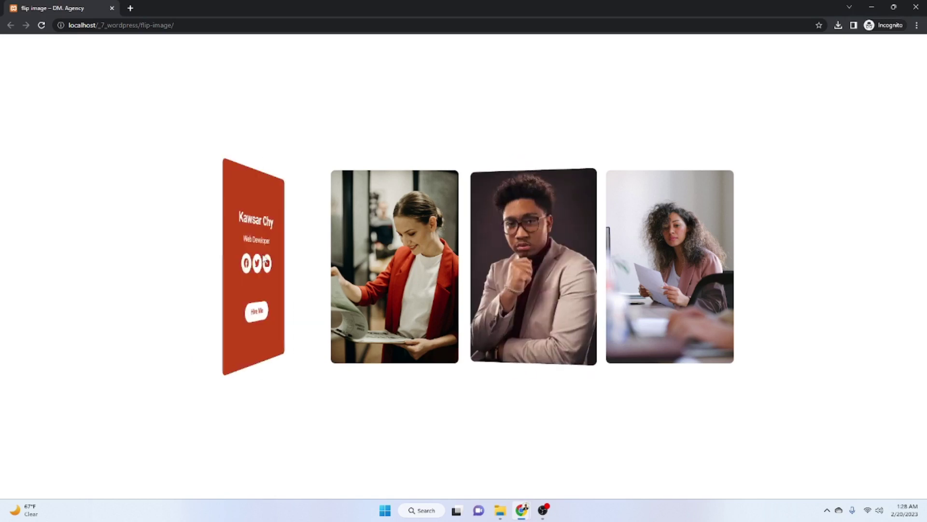
{"action": "left_click_drag", "start_coordinate": [213, 219], "coordinate": [245, 217]}
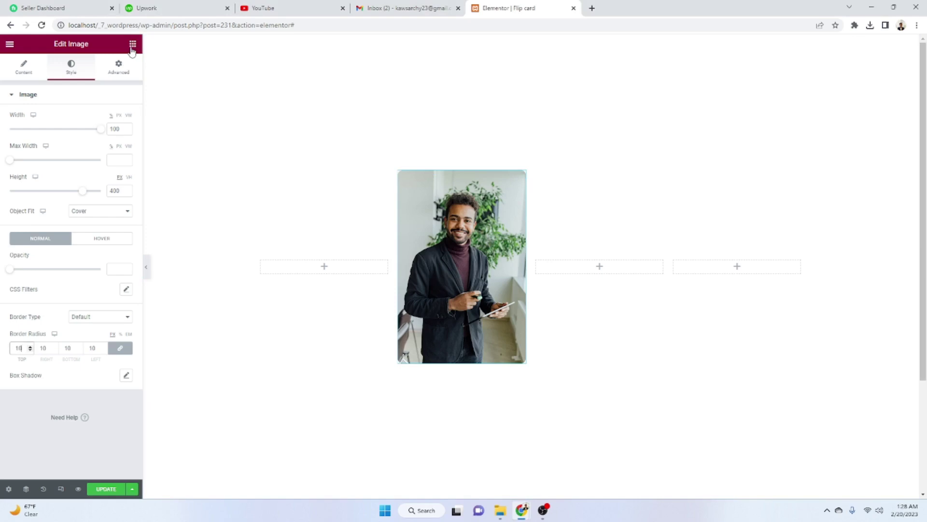
- Add an Inner Section below the photo, delete its second column, and select it
{"action": "left_click", "coordinate": [132, 45]}
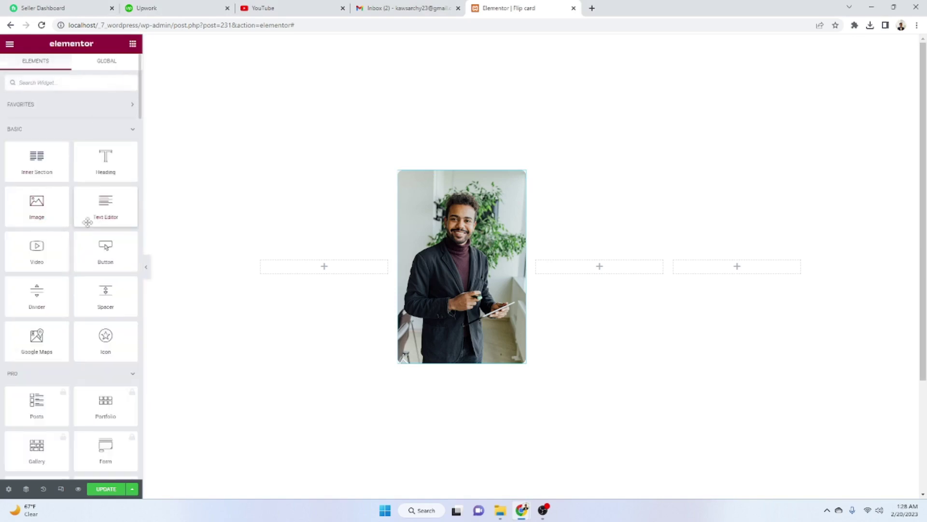
{"action": "left_click_drag", "start_coordinate": [37, 160], "coordinate": [467, 358]}
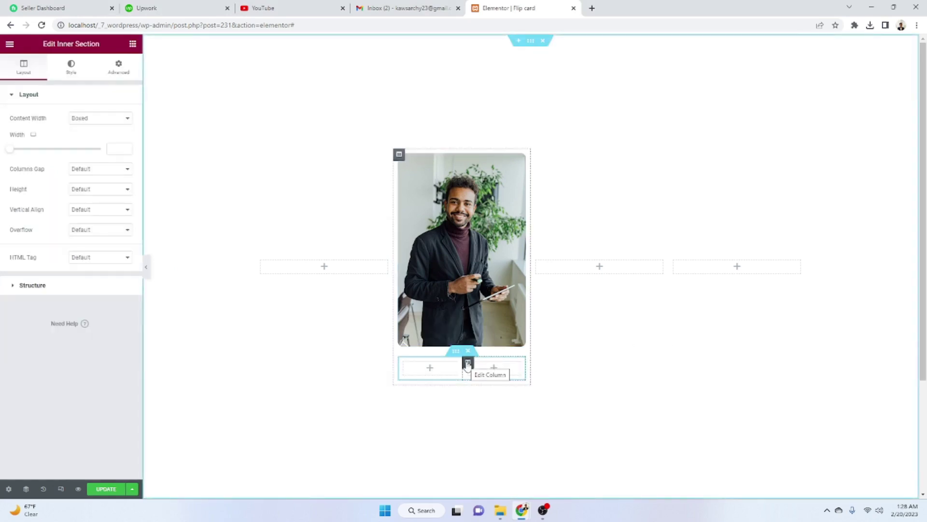
{"action": "right_click", "coordinate": [468, 364]}
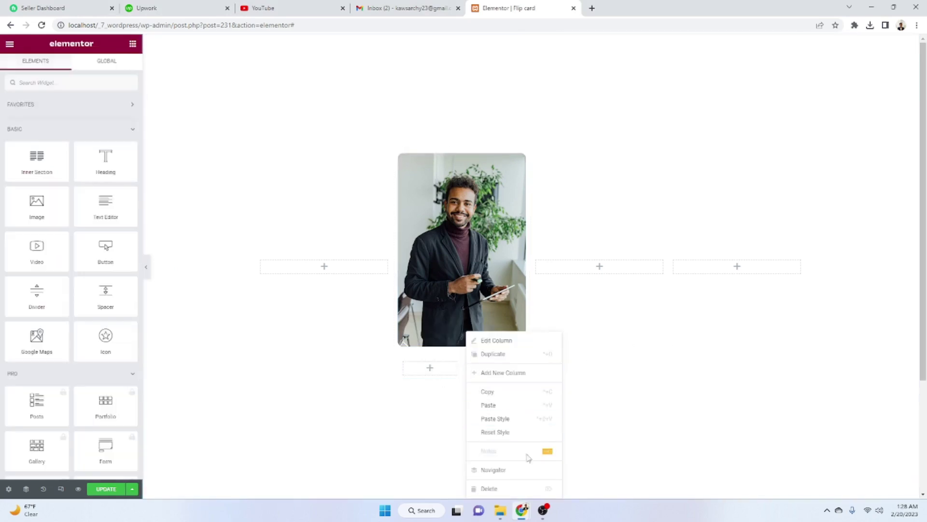
{"action": "left_click", "coordinate": [507, 490]}
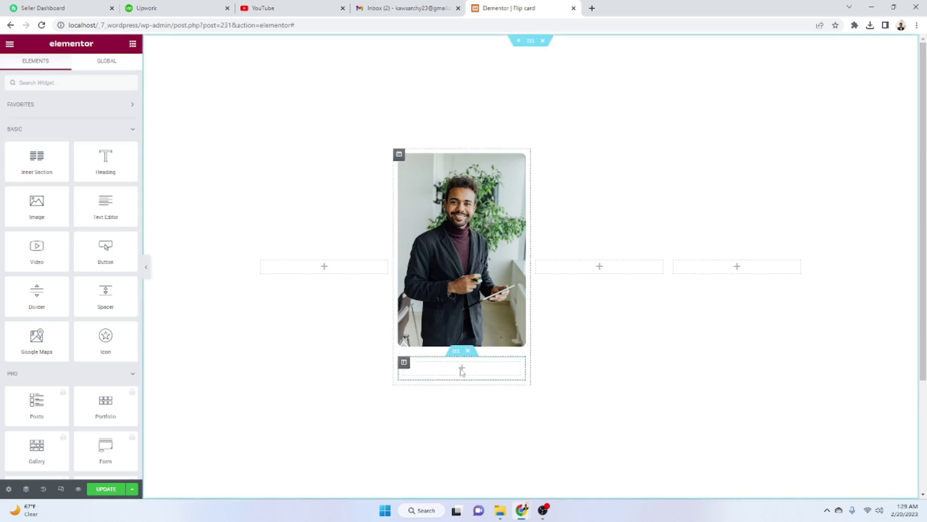
{"action": "left_click", "coordinate": [405, 364]}
{"action": "left_click", "coordinate": [74, 75]}
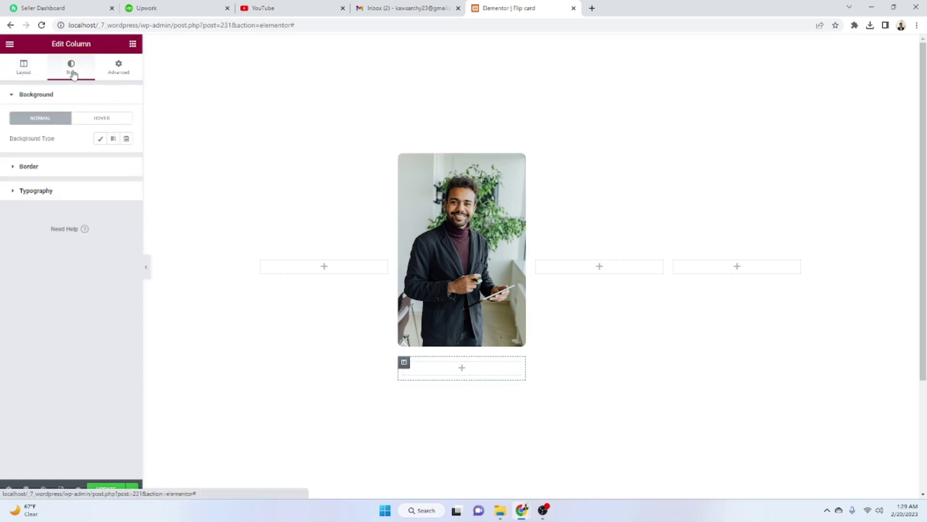
{"action": "left_click", "coordinate": [32, 70]}
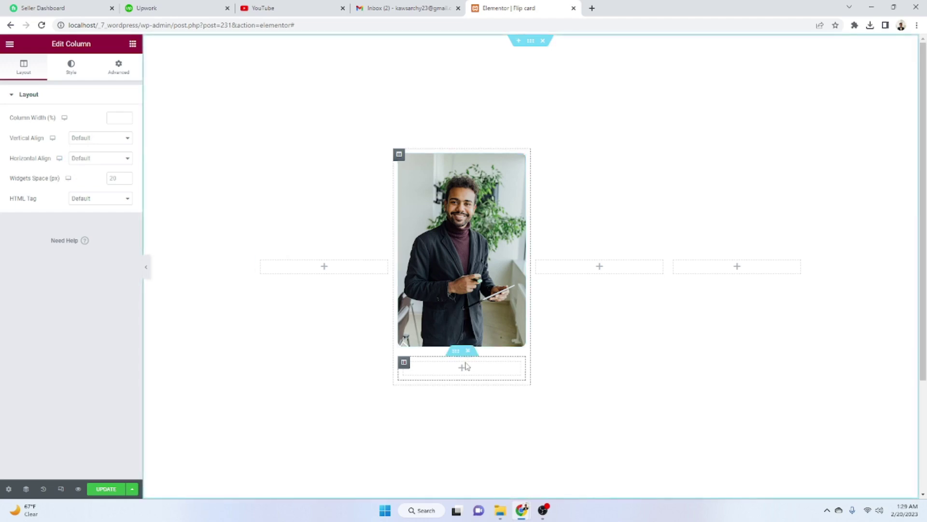
{"action": "left_click", "coordinate": [455, 352]}
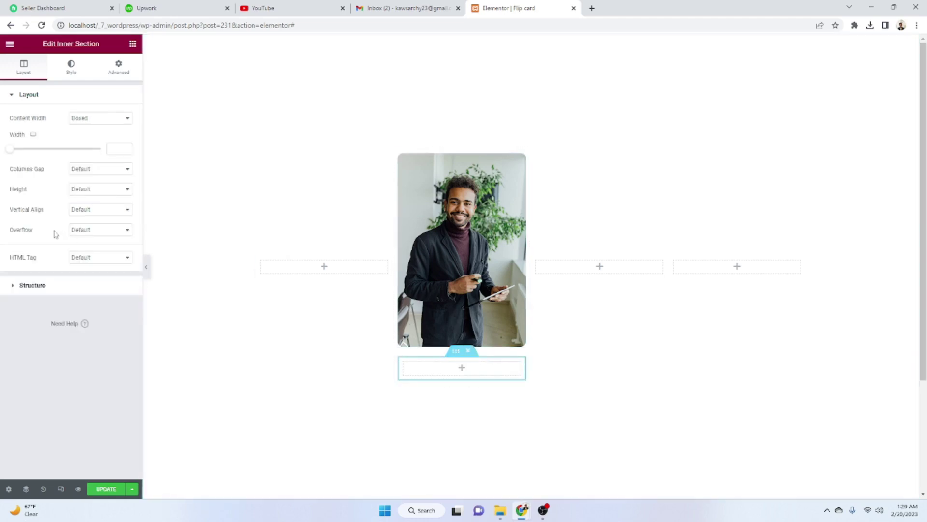
- Set the inner section's height to Min Height 400
{"action": "left_click", "coordinate": [89, 190]}
{"action": "left_click", "coordinate": [89, 218]}
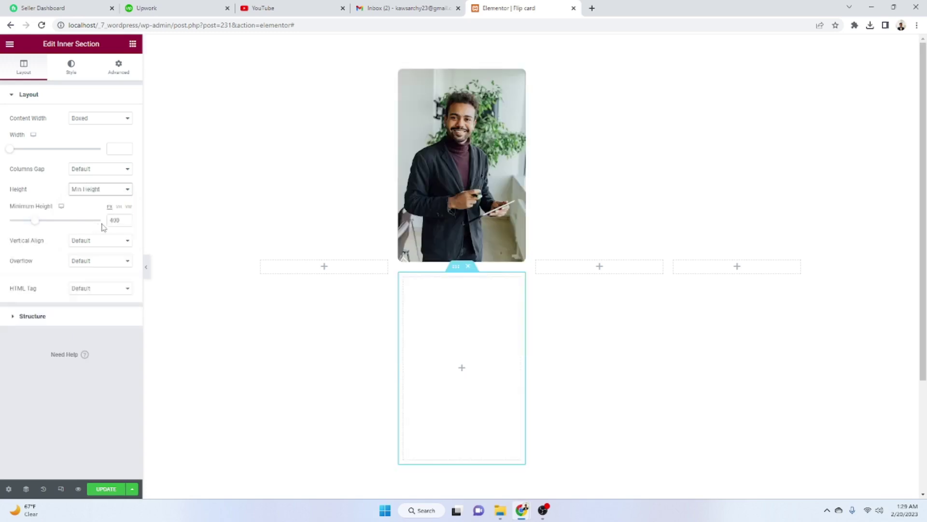
{"action": "left_click", "coordinate": [114, 220]}
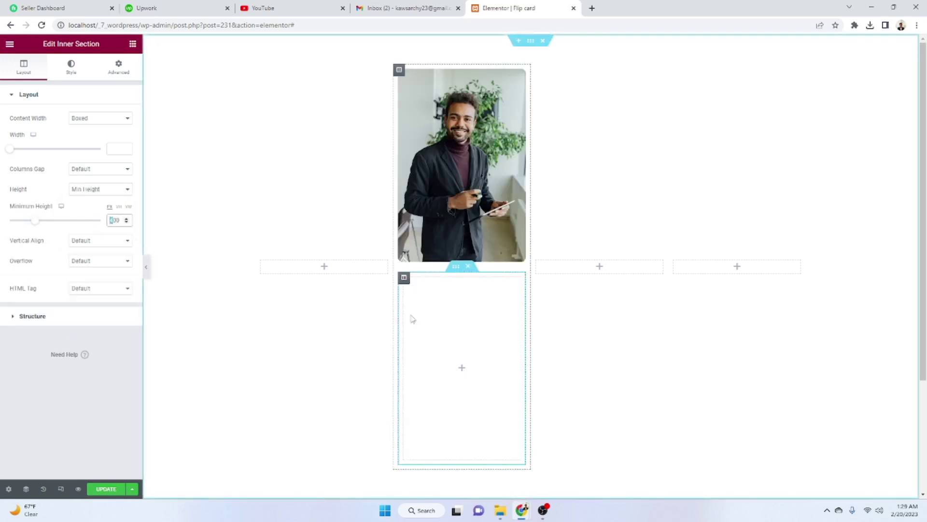
- Zero the inner section's padding and margin, then select its lower column's vertical alignment
{"action": "left_click", "coordinate": [126, 77]}
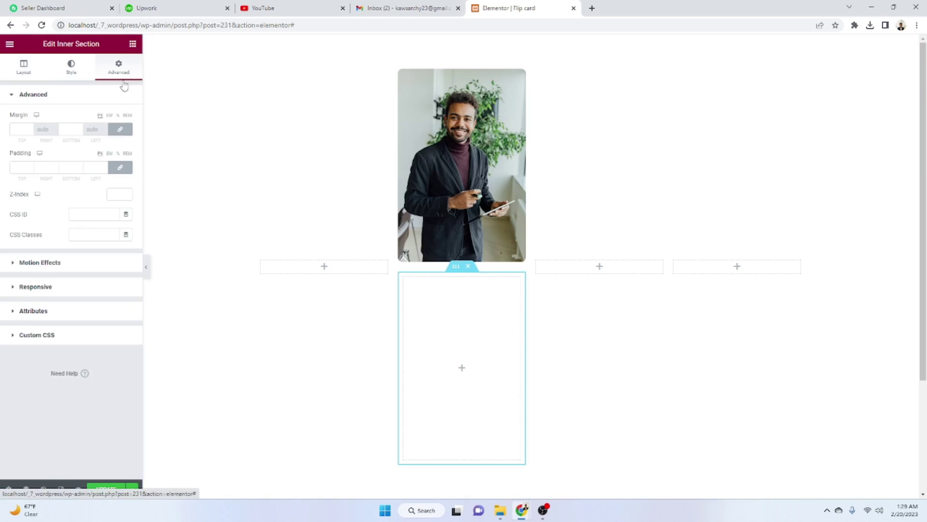
{"action": "left_click", "coordinate": [114, 169]}
{"action": "left_click", "coordinate": [120, 129]}
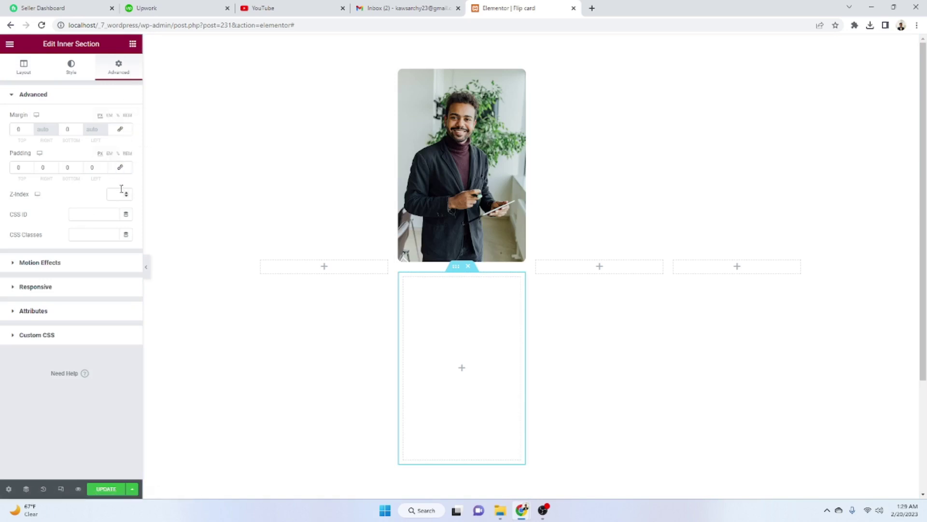
{"action": "left_click", "coordinate": [26, 71]}
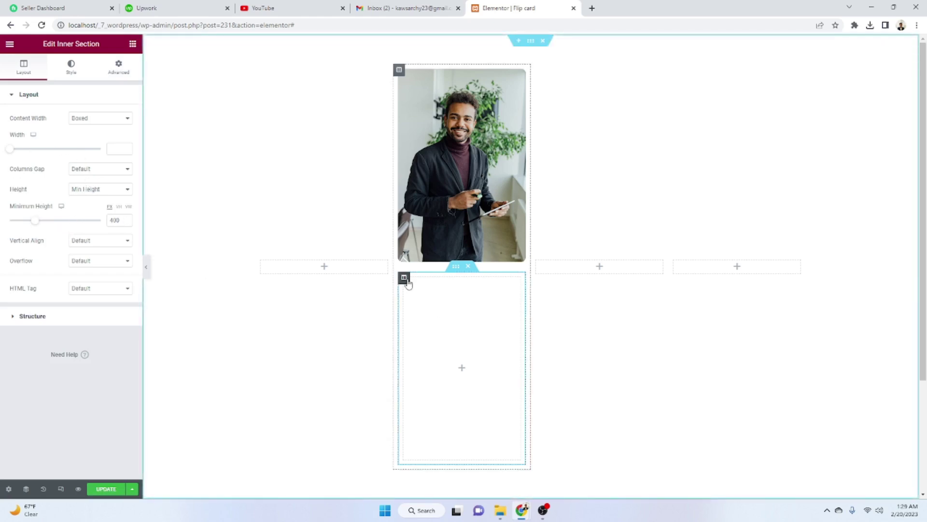
{"action": "left_click", "coordinate": [406, 279]}
{"action": "left_click", "coordinate": [89, 140]}
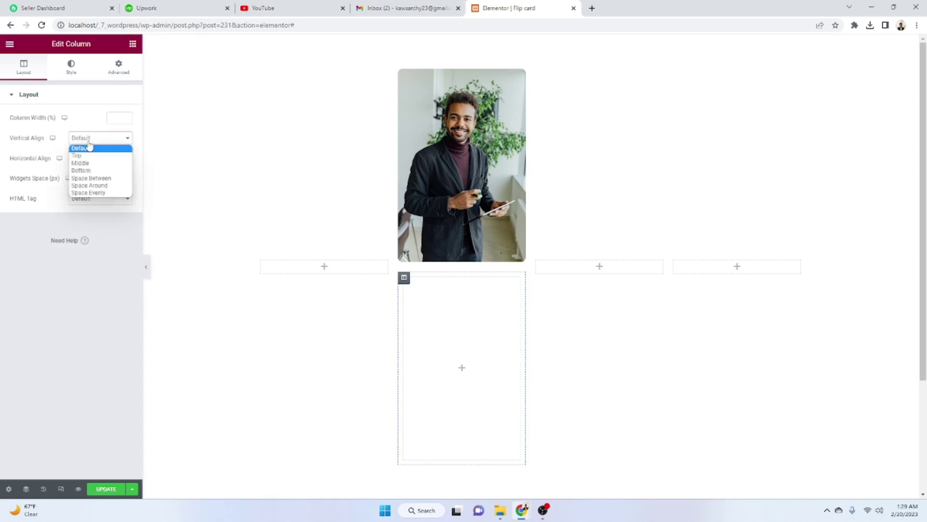
- Set the inner column's Vertical Align to Middle
{"action": "left_click", "coordinate": [91, 164]}
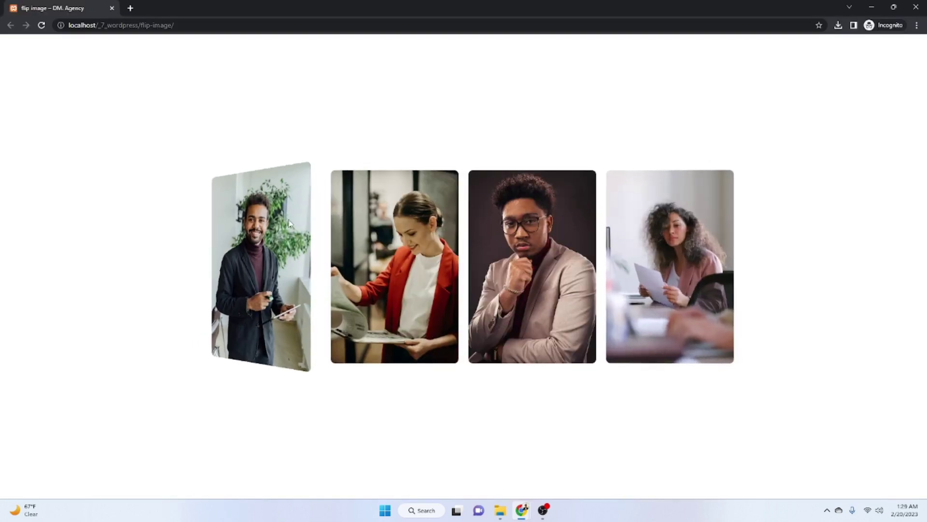
{"action": "mouse_move", "coordinate": [272, 205]}
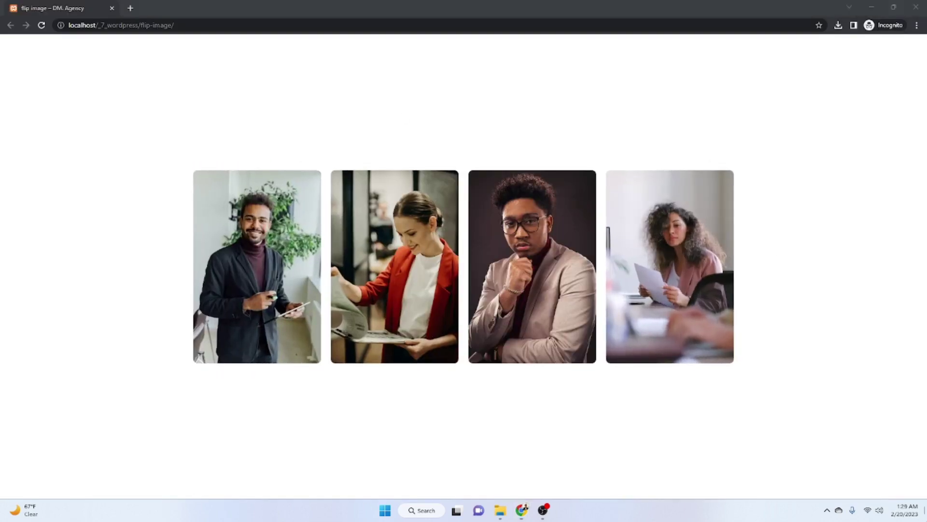
- Check the cards' flip effect on the live page, then switch back to Elementor
{"action": "left_click", "coordinate": [872, 7]}
{"action": "key", "text": "alt+Tab"}
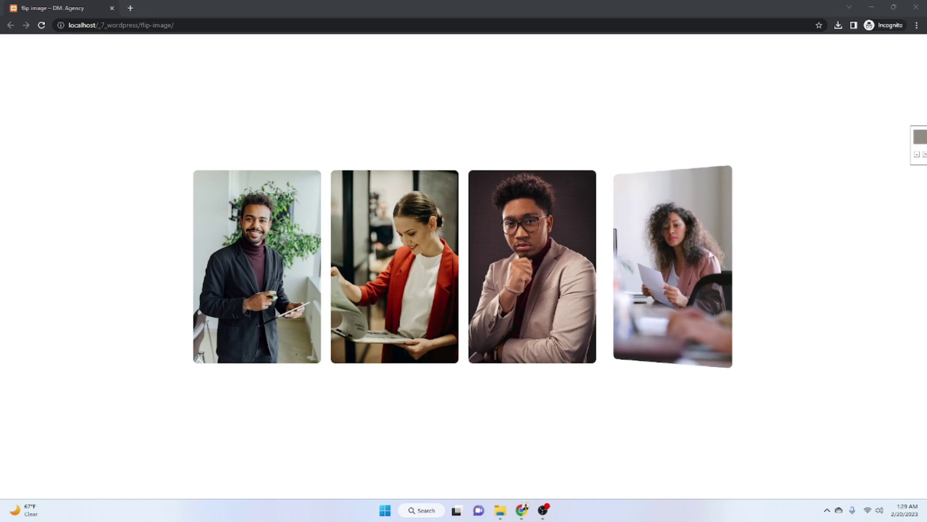
{"action": "mouse_move", "coordinate": [250, 195]}
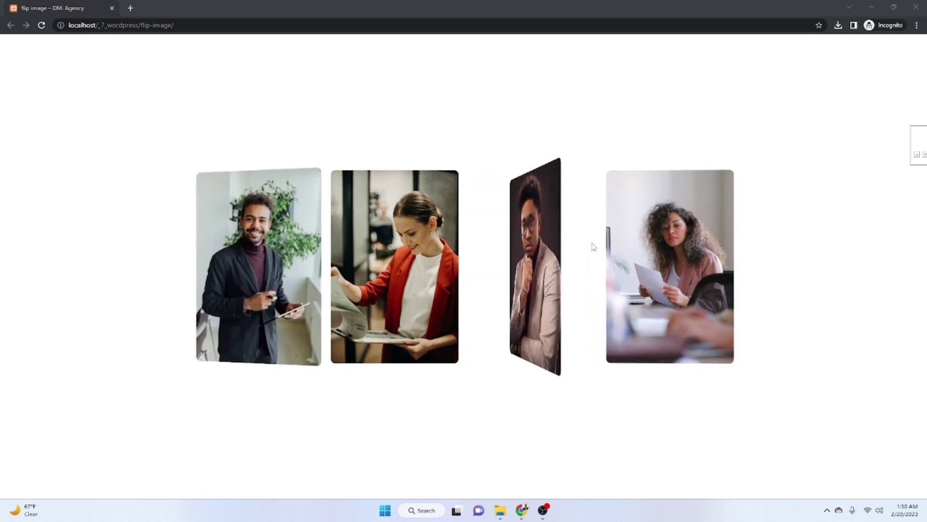
{"action": "mouse_move", "coordinate": [522, 510]}
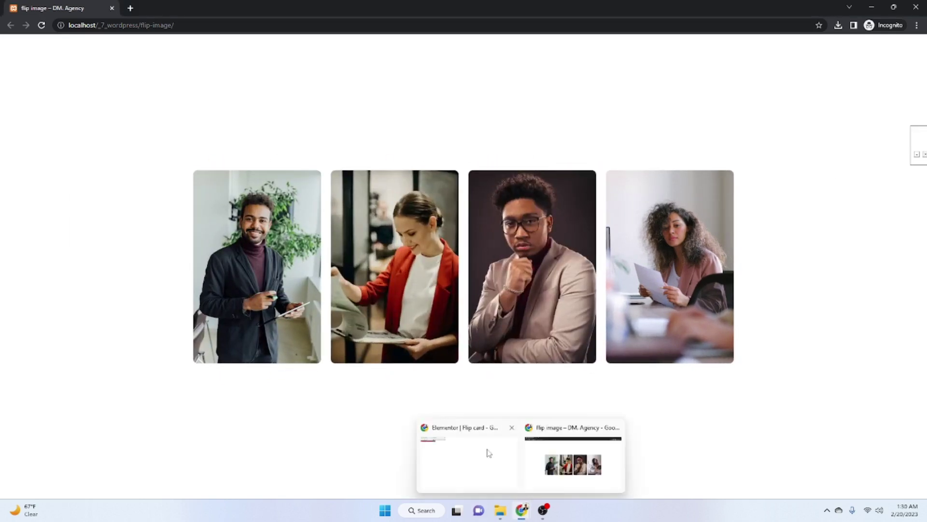
{"action": "left_click", "coordinate": [486, 451]}
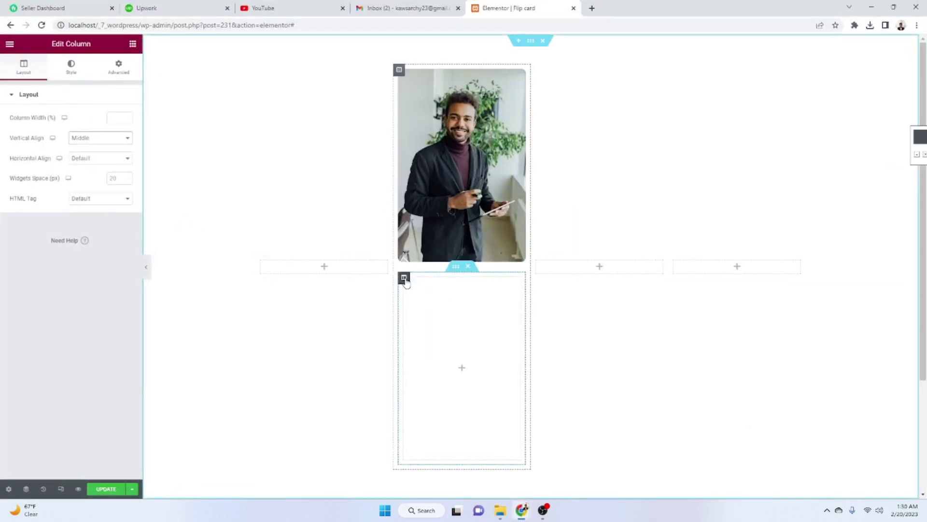
- Give the lower column a classic #C1431A red background and a 10 px border radius
{"action": "left_click", "coordinate": [66, 71]}
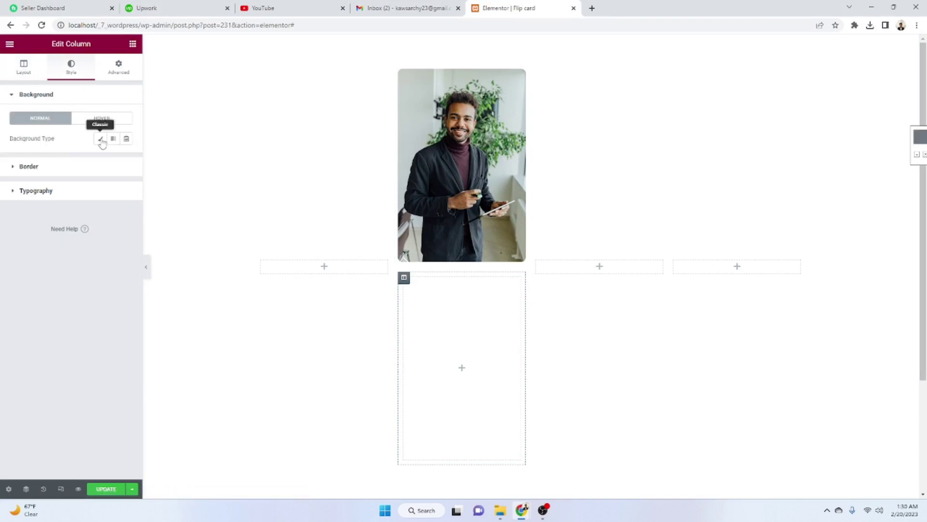
{"action": "left_click", "coordinate": [100, 140]}
{"action": "left_click", "coordinate": [127, 159]}
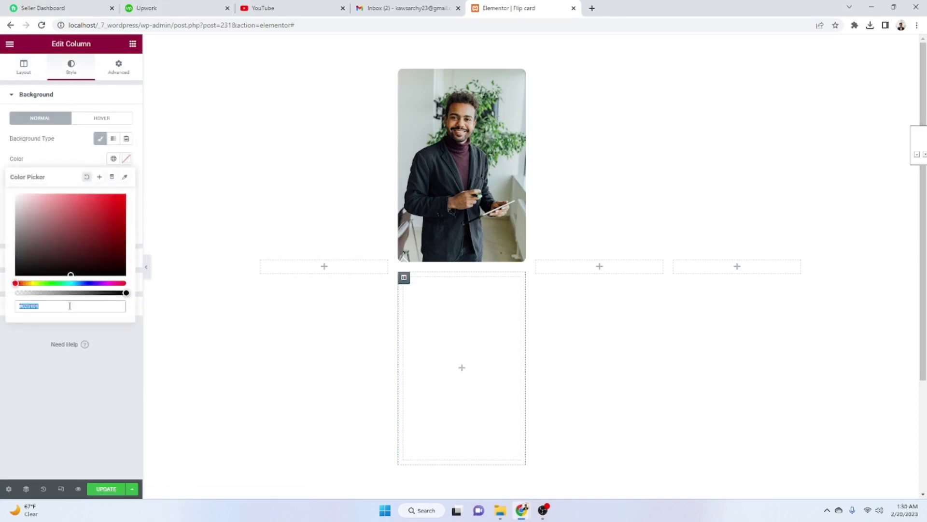
{"action": "type", "text": "#C1431A"}
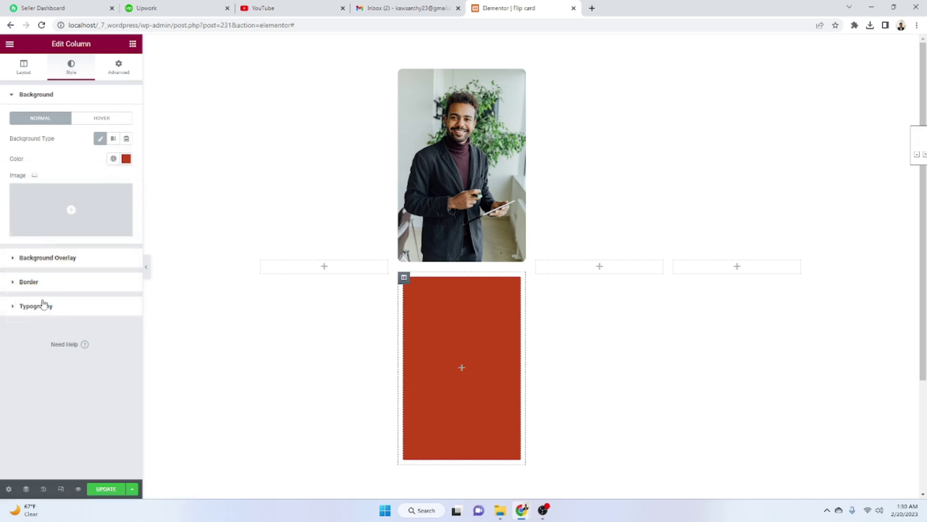
{"action": "left_click", "coordinate": [43, 280]}
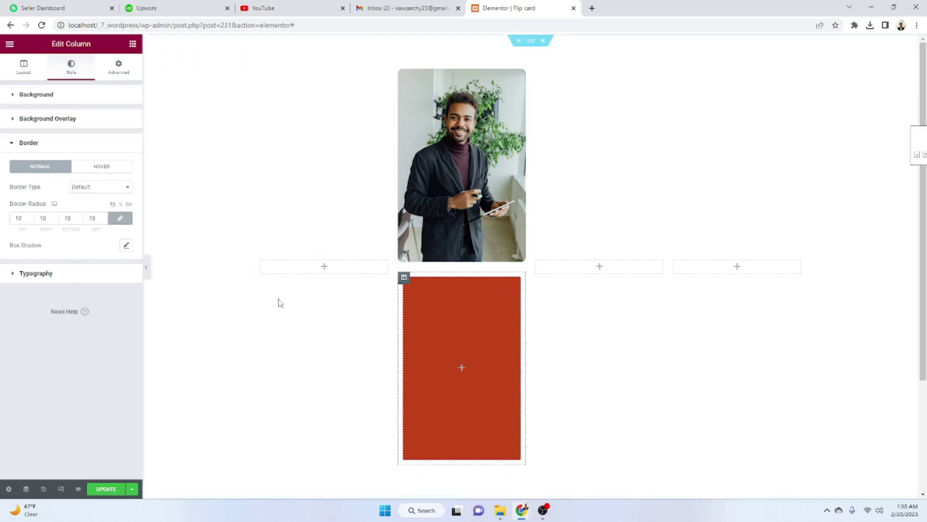
{"action": "left_click", "coordinate": [132, 44]}
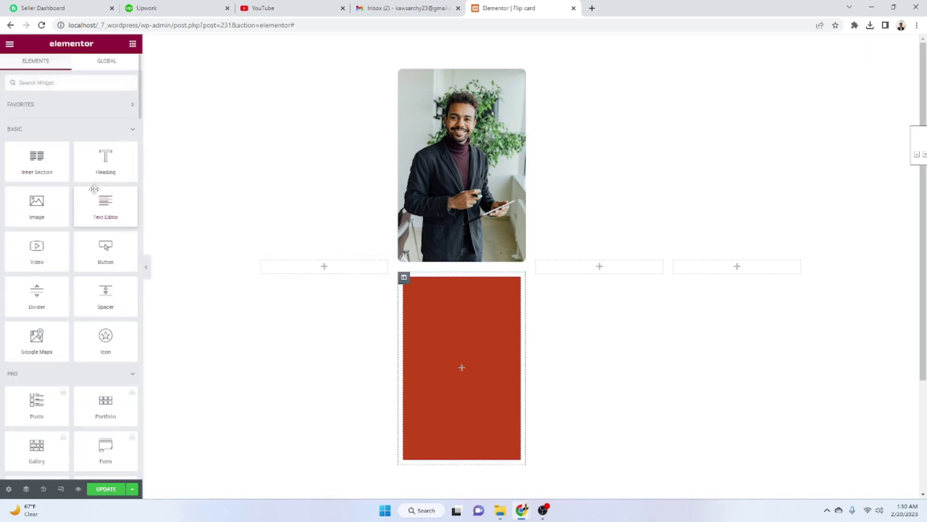
- Drop a Heading widget into the red column and paste the person's name from the preview as its title
{"action": "left_click_drag", "start_coordinate": [105, 161], "coordinate": [448, 338]}
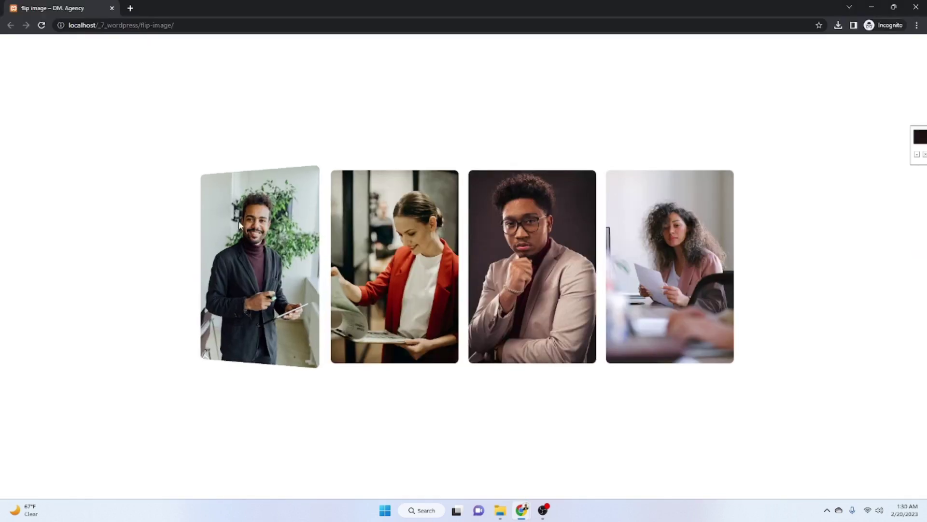
{"action": "double_click", "coordinate": [244, 221]}
{"action": "key", "text": "alt+Tab"}
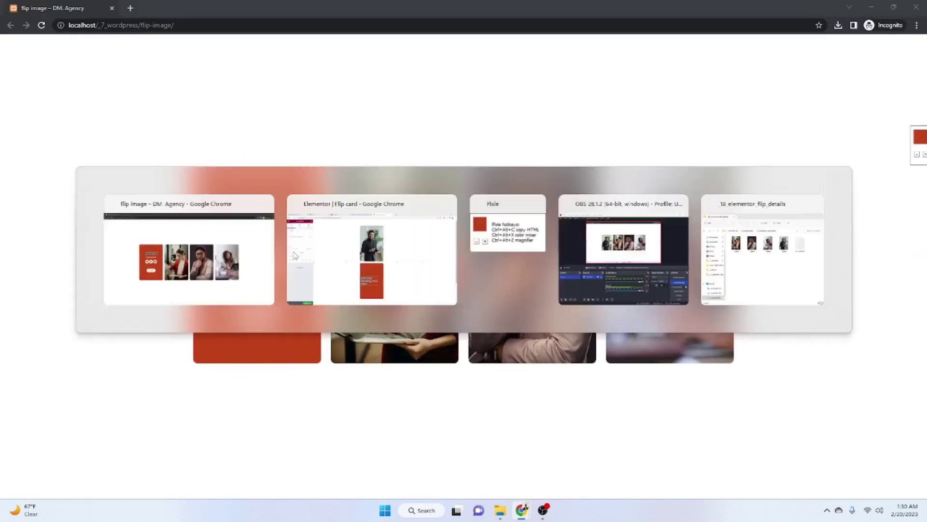
{"action": "left_click", "coordinate": [68, 145]}
{"action": "key", "text": "ctrl+a"}
{"action": "key", "text": "ctrl+z"}
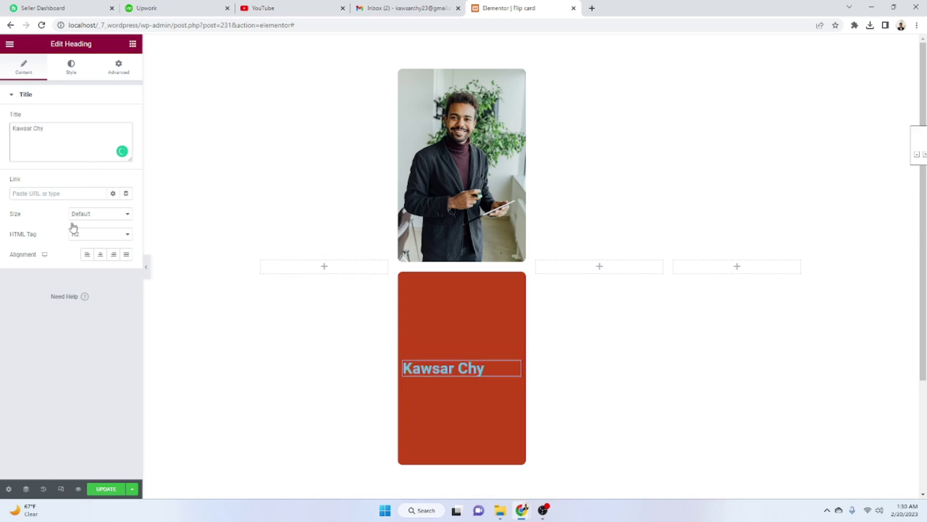
- Center-align the name heading and set its text color to white #FFFFFF
{"action": "left_click", "coordinate": [101, 255]}
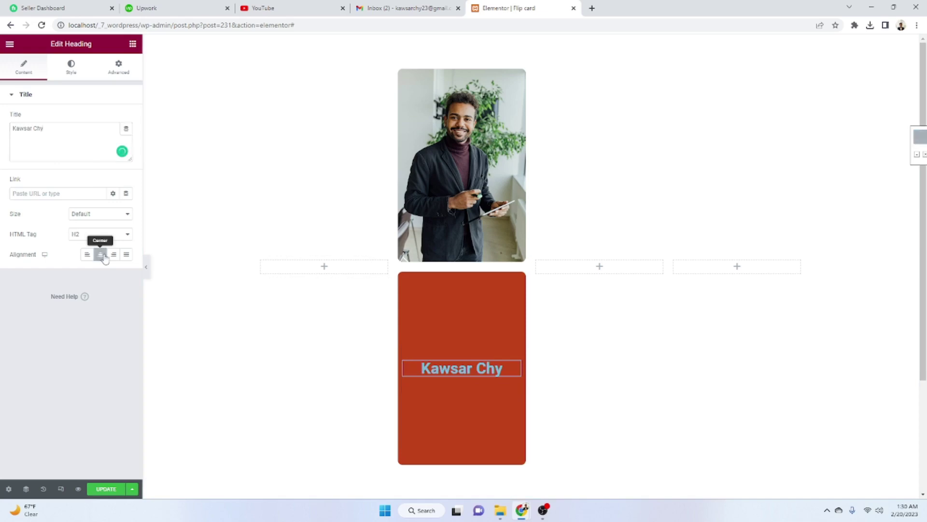
{"action": "left_click", "coordinate": [71, 66]}
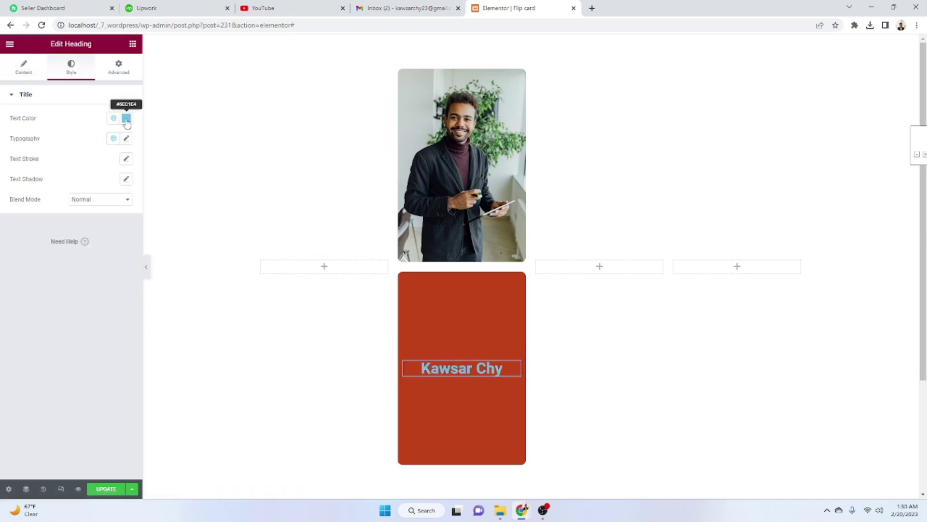
{"action": "left_click", "coordinate": [127, 118]}
{"action": "left_click", "coordinate": [22, 157]}
{"action": "left_click_drag", "start_coordinate": [15, 151], "coordinate": [5, 143]}
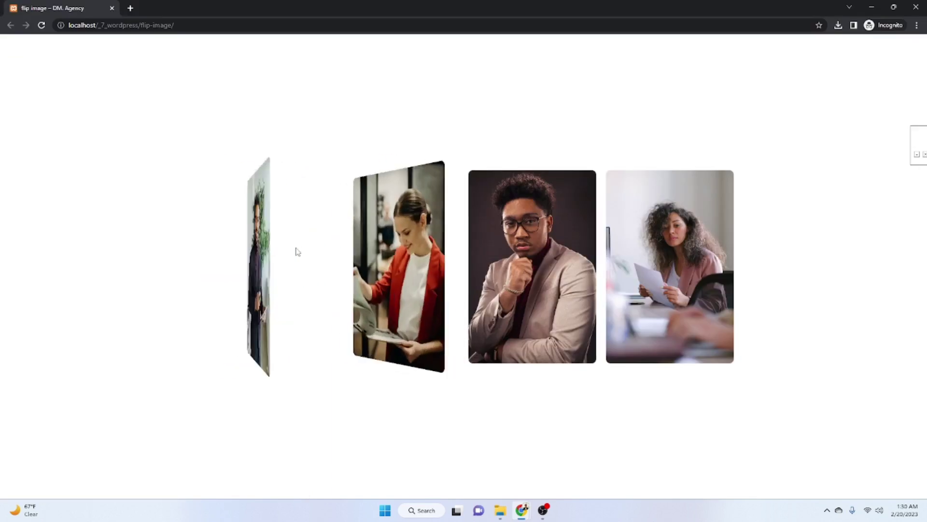
{"action": "triple_click", "coordinate": [278, 223]}
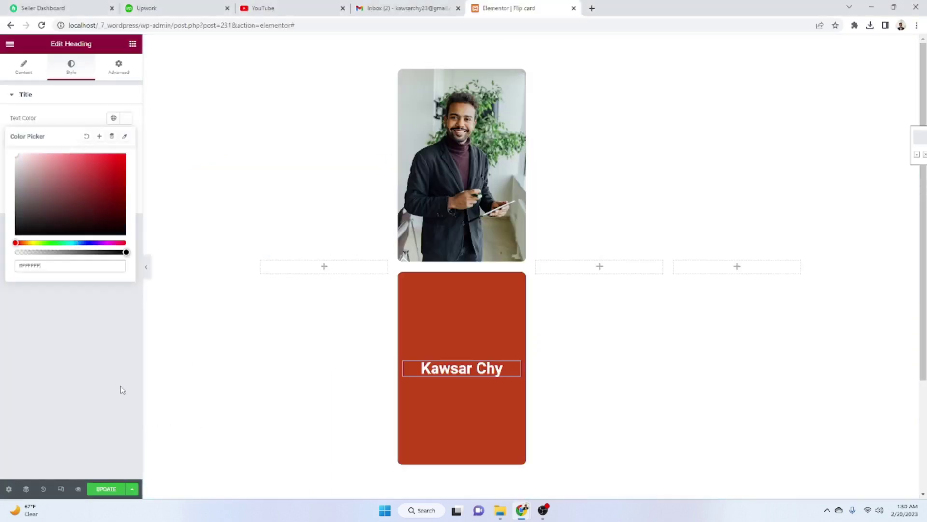
{"action": "left_click", "coordinate": [118, 375]}
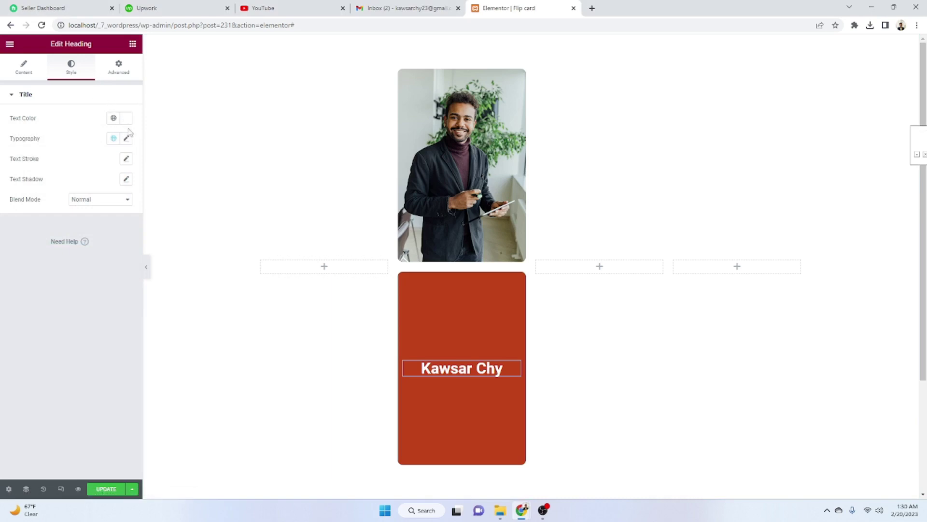
- Set the name heading's typography weight to 700 (Bold)
{"action": "left_click", "coordinate": [127, 139]}
{"action": "left_click", "coordinate": [100, 236]}
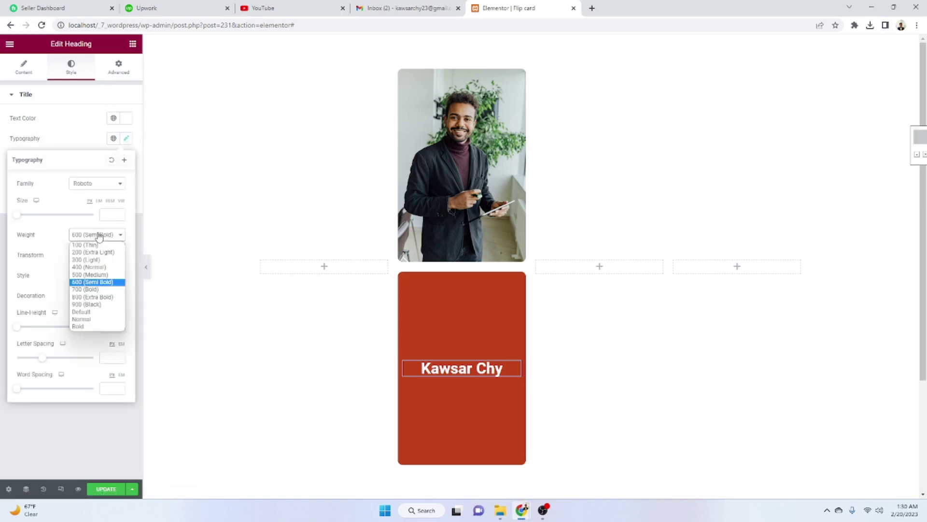
{"action": "left_click", "coordinate": [93, 288]}
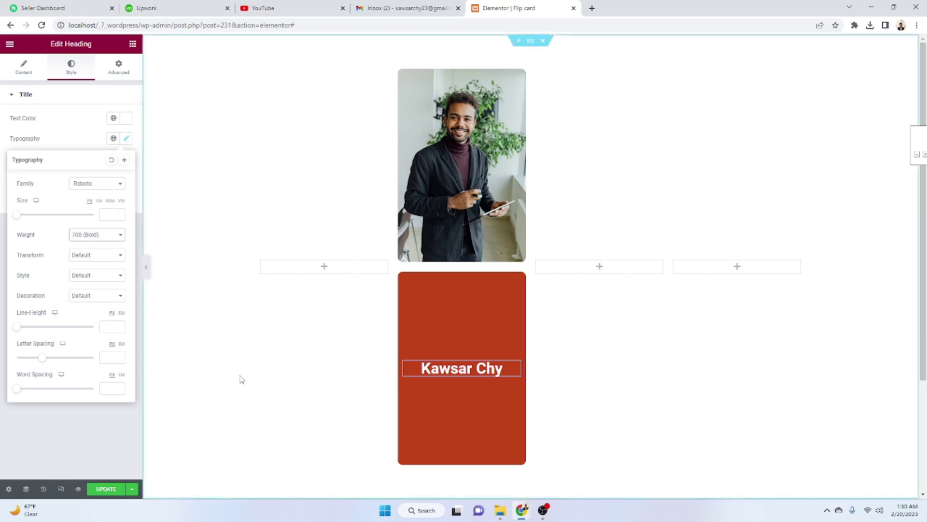
- Close the typography settings and return to the live four-card flip page for reference
{"action": "key", "text": "alt+Tab"}
{"action": "left_click", "coordinate": [290, 236]}
{"action": "key", "text": "alt+Tab"}
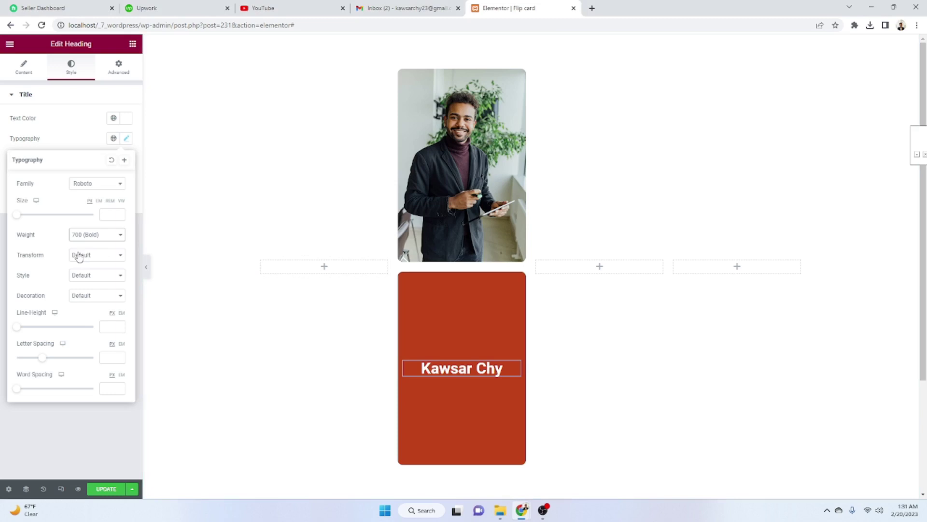
{"action": "left_click", "coordinate": [94, 407]}
{"action": "key", "text": "alt+Tab"}
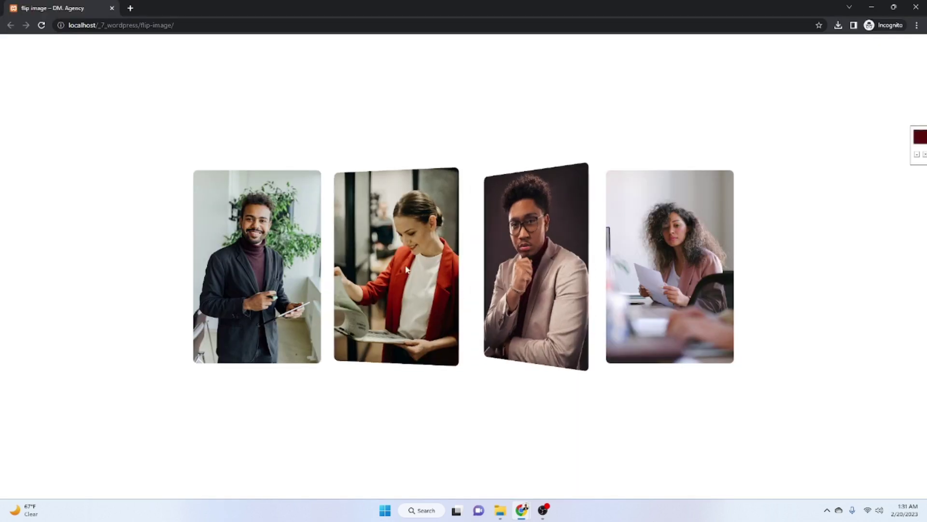
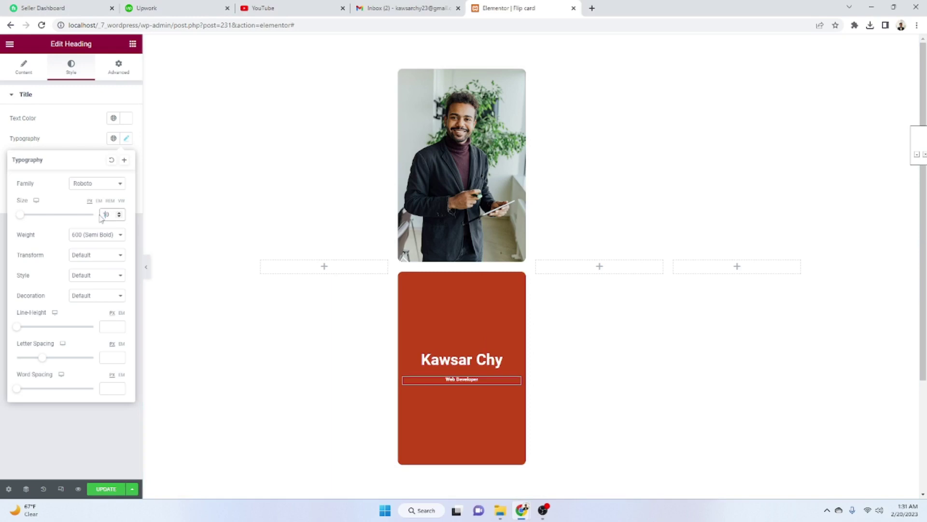
- Set the Web Developer subtitle typography to 17 px size and Normal (400) weight
{"action": "type", "text": "7"}
{"action": "key", "text": "Left"}
{"action": "key", "text": "BackSpace"}
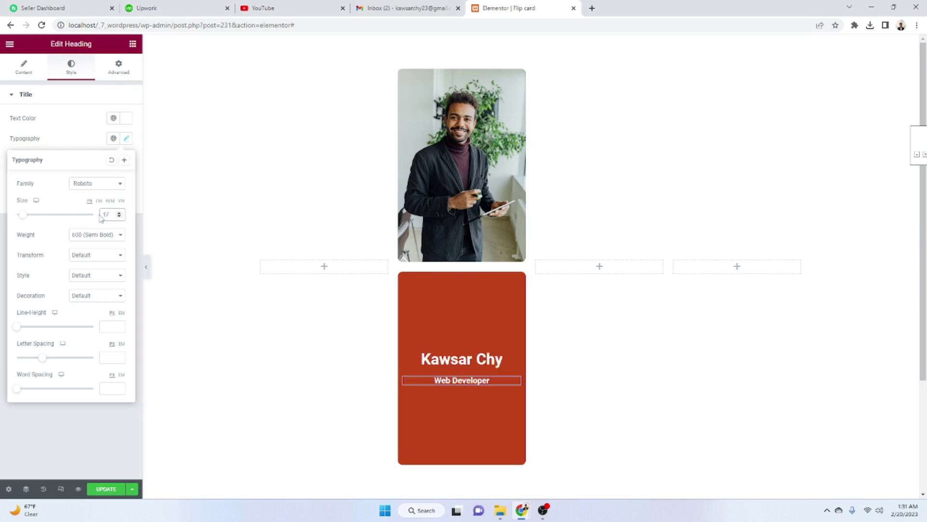
{"action": "left_click", "coordinate": [97, 235]}
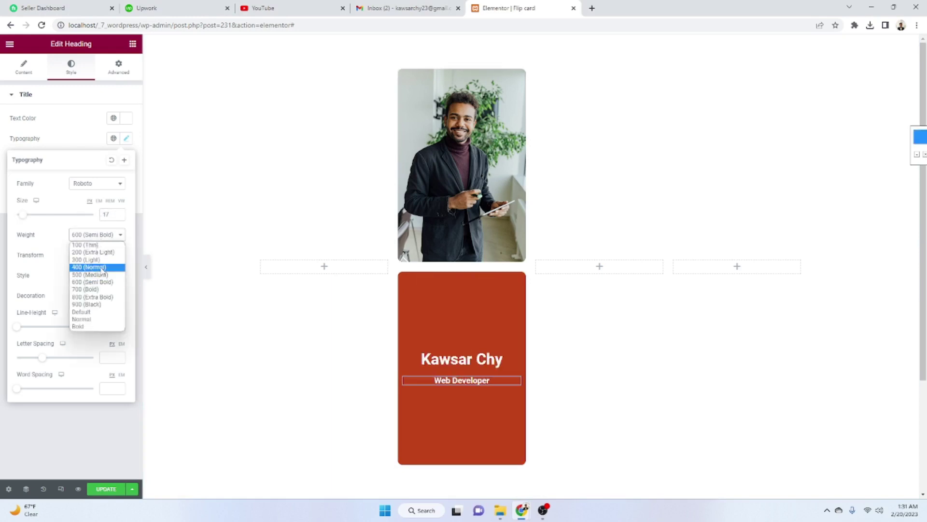
{"action": "left_click", "coordinate": [102, 270]}
{"action": "key", "text": "alt+Tab"}
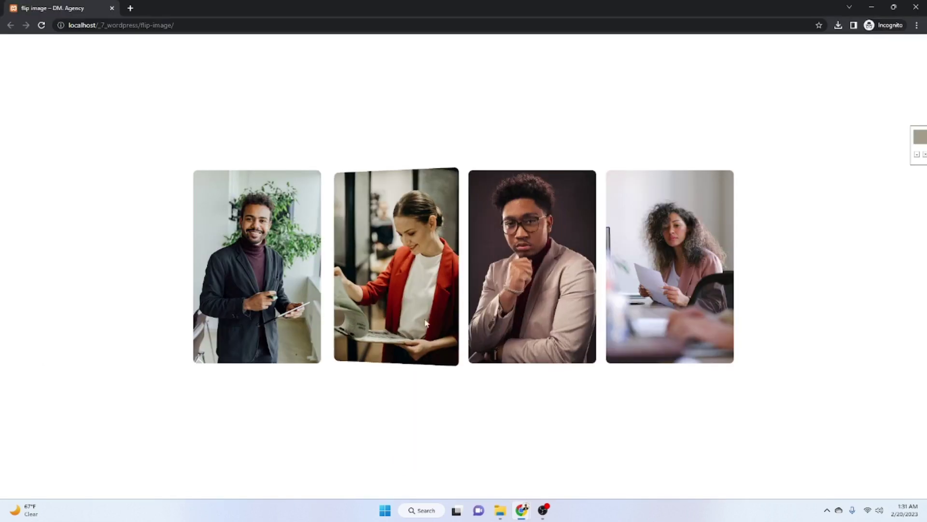
- Inspect the card's name heading styles in Chrome DevTools, then close DevTools
{"action": "right_click", "coordinate": [252, 227]}
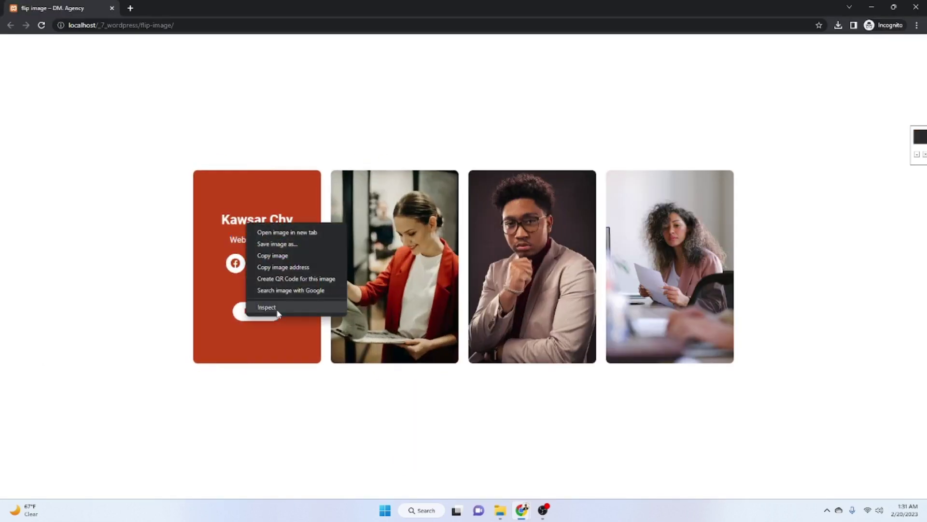
{"action": "key", "text": "alt+Tab"}
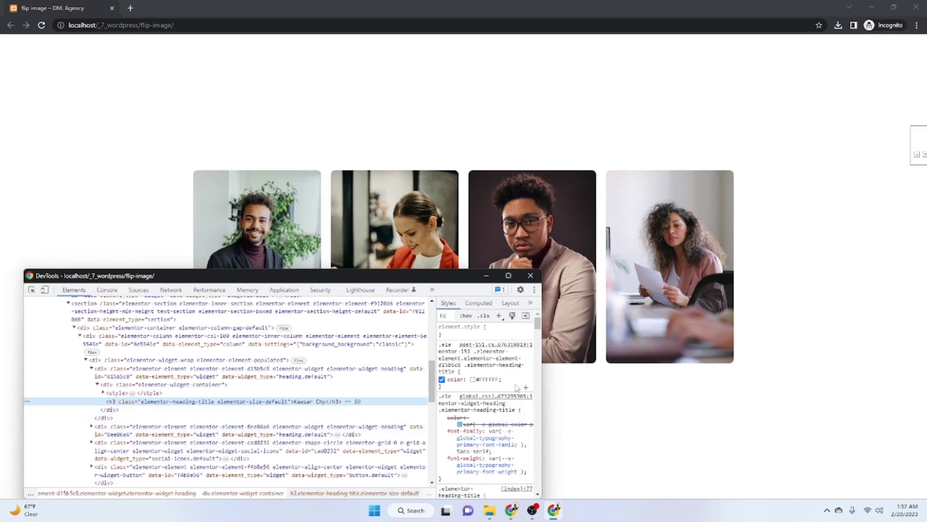
{"action": "scroll", "coordinate": [522, 383], "scroll_direction": "down", "scroll_amount": 10}
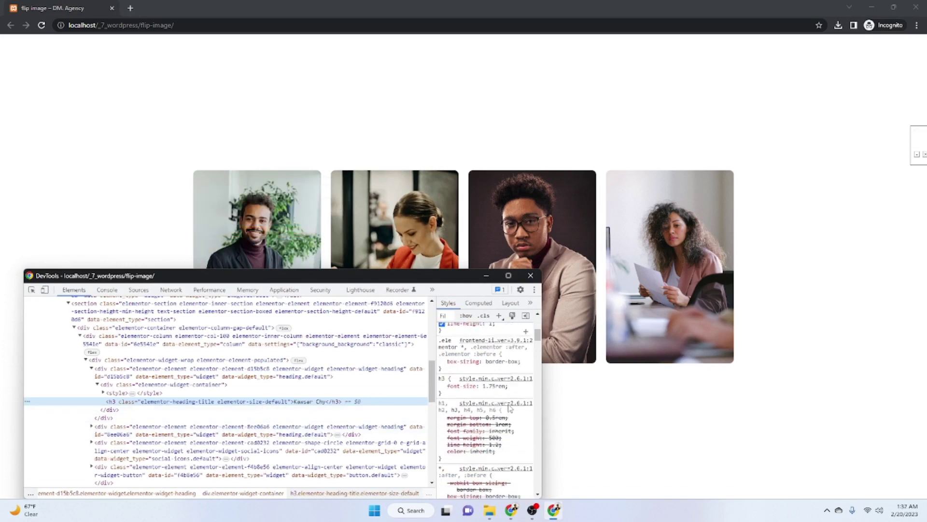
{"action": "scroll", "coordinate": [526, 334], "scroll_direction": "down", "scroll_amount": 10}
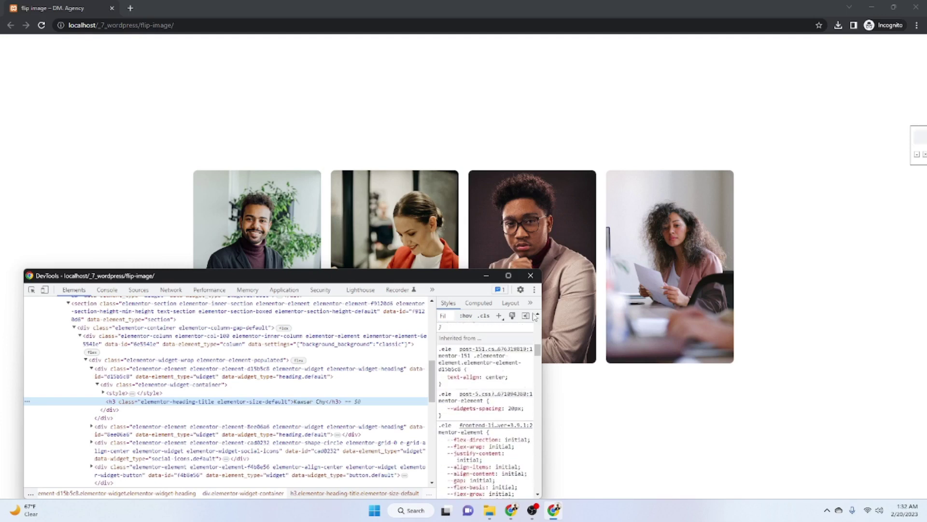
{"action": "left_click", "coordinate": [531, 275]}
{"action": "mouse_move", "coordinate": [239, 235]}
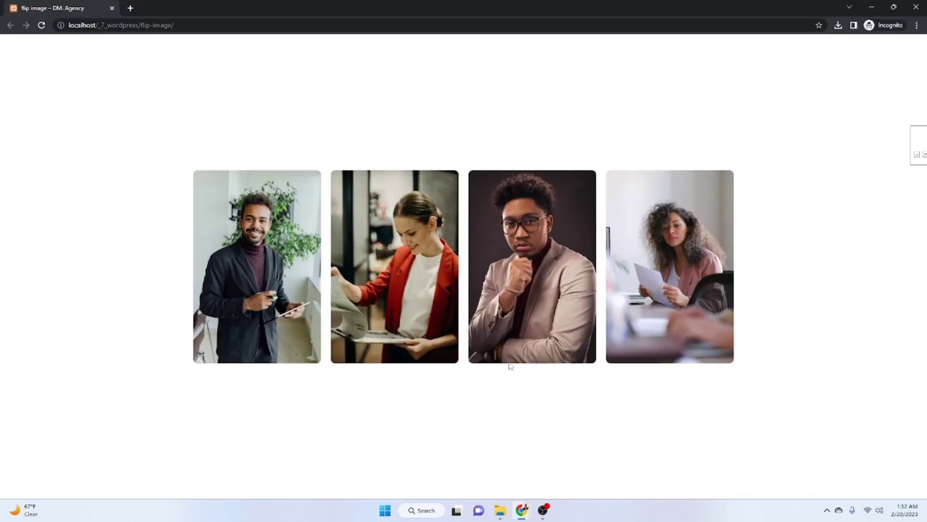
{"action": "mouse_move", "coordinate": [230, 270]}
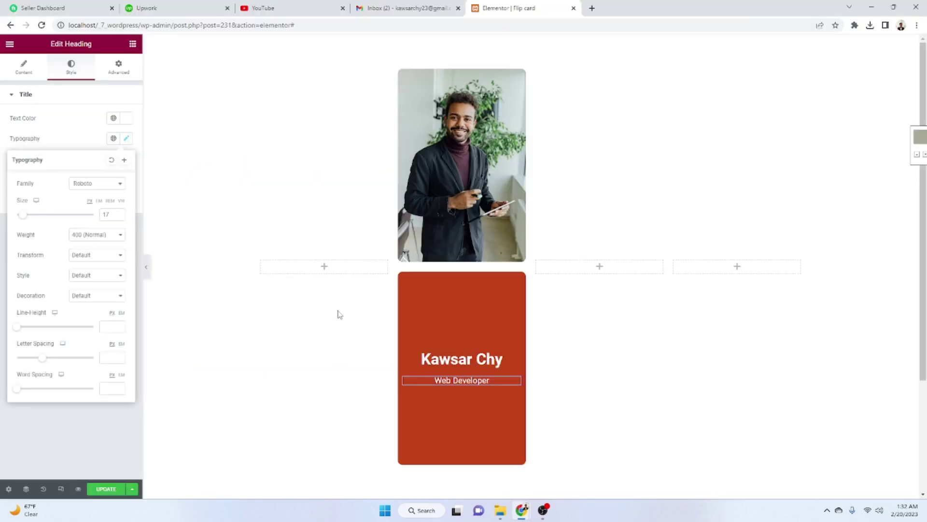
- Place a Social Icons widget below the subtitle and set its shape to Circle
{"action": "left_click", "coordinate": [132, 44]}
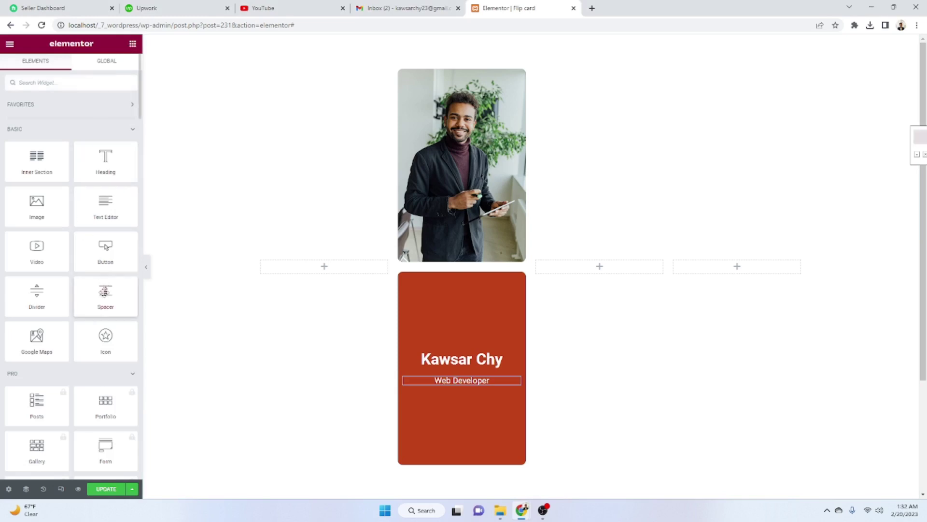
{"action": "type", "text": "soc"}
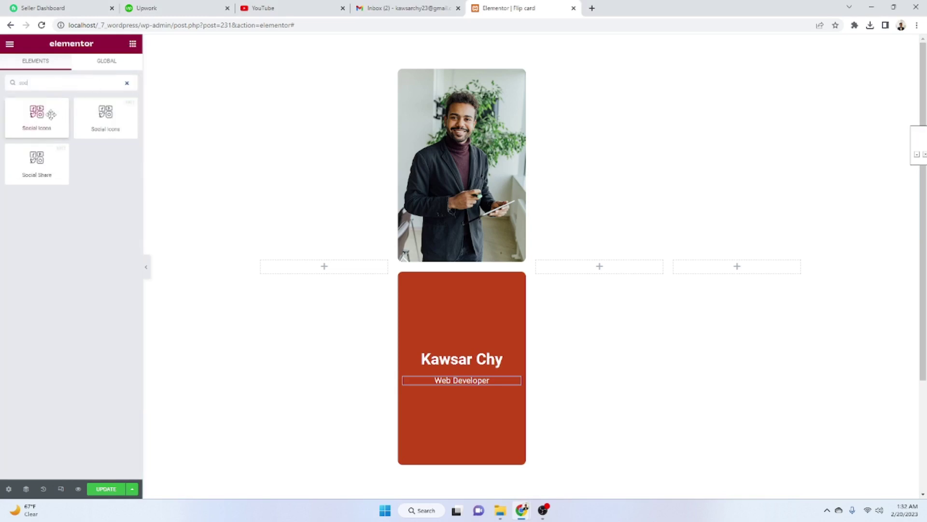
{"action": "left_click_drag", "start_coordinate": [51, 114], "coordinate": [484, 378]}
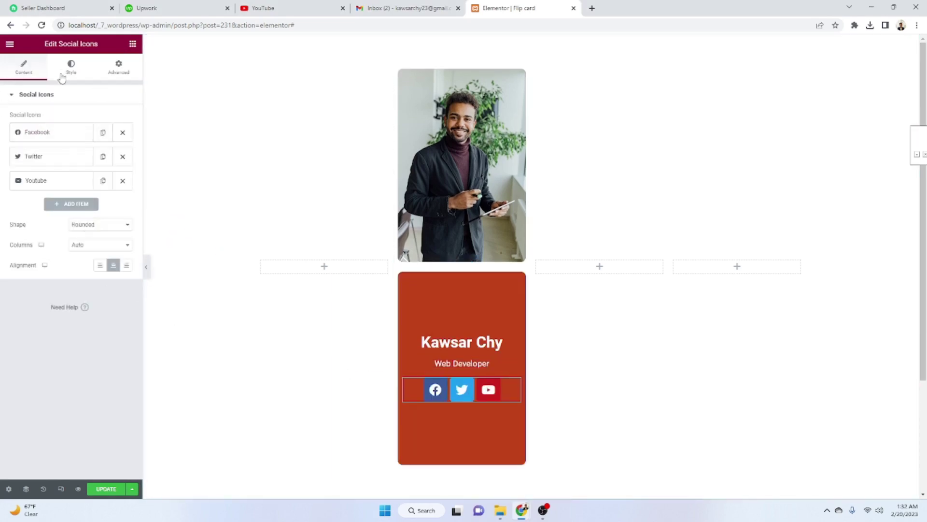
{"action": "left_click", "coordinate": [103, 226]}
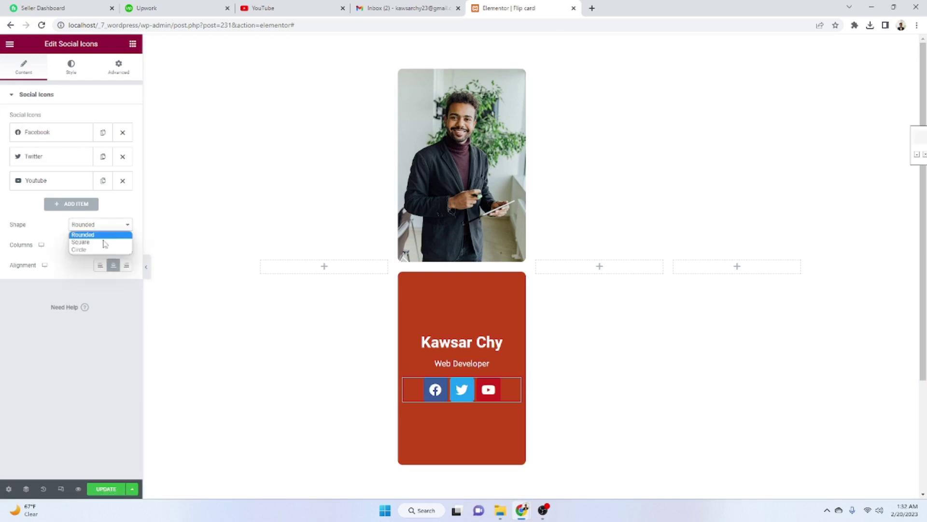
{"action": "left_click", "coordinate": [101, 249]}
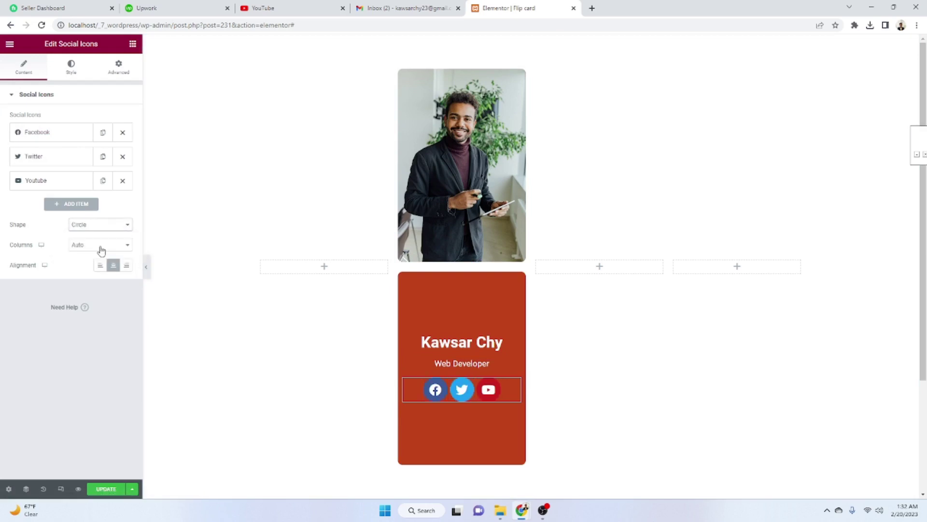
- Use custom icon colours: default white primary background and red #C1431A secondary logos
{"action": "left_click", "coordinate": [71, 70]}
{"action": "left_click", "coordinate": [114, 118]}
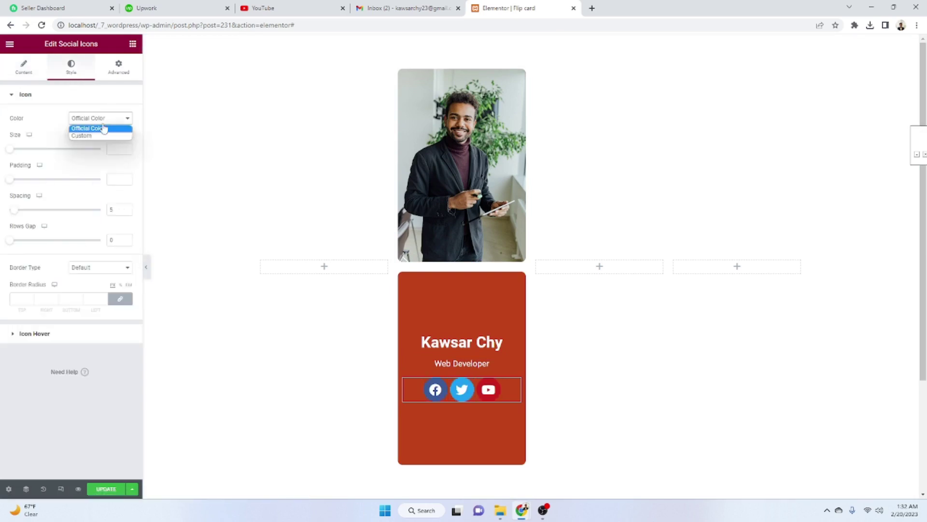
{"action": "left_click", "coordinate": [98, 135]}
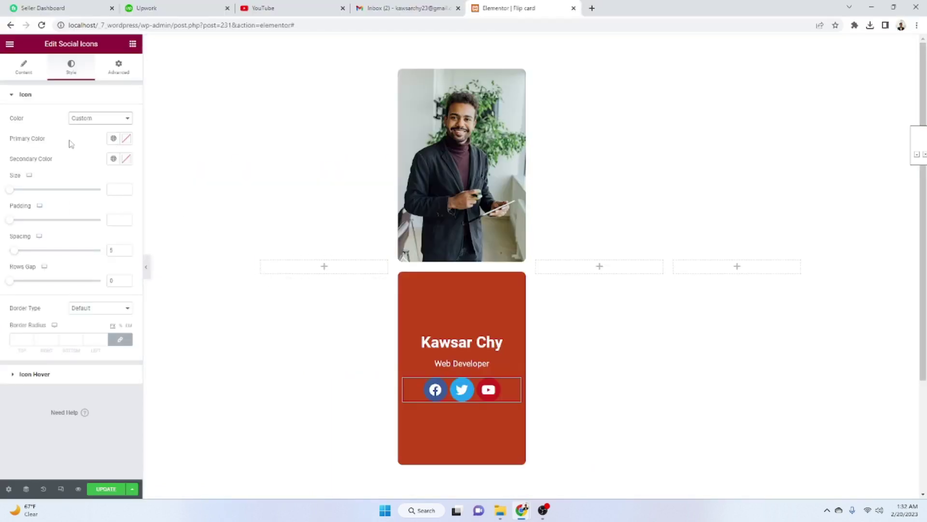
{"action": "left_click", "coordinate": [127, 139]}
{"action": "left_click", "coordinate": [71, 209]}
{"action": "left_click_drag", "start_coordinate": [72, 210], "coordinate": [87, 227]}
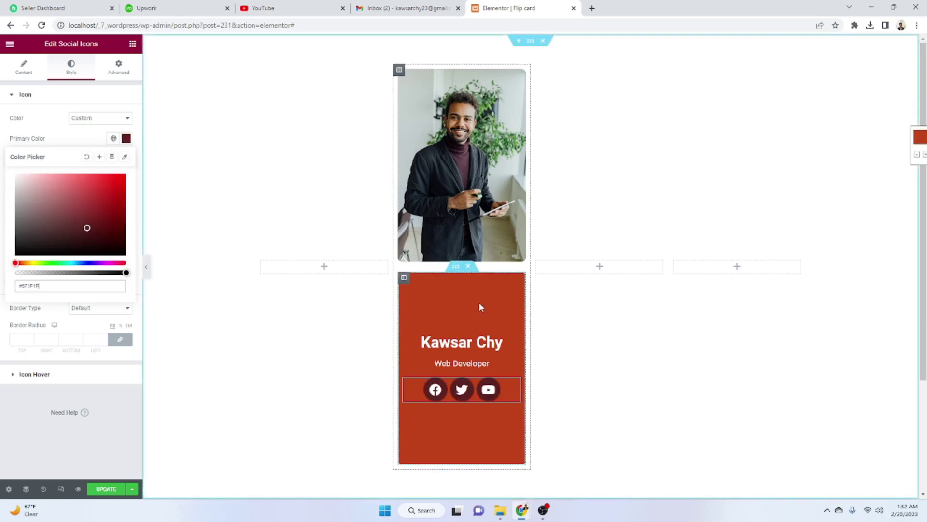
{"action": "type", "text": "#C1431A"}
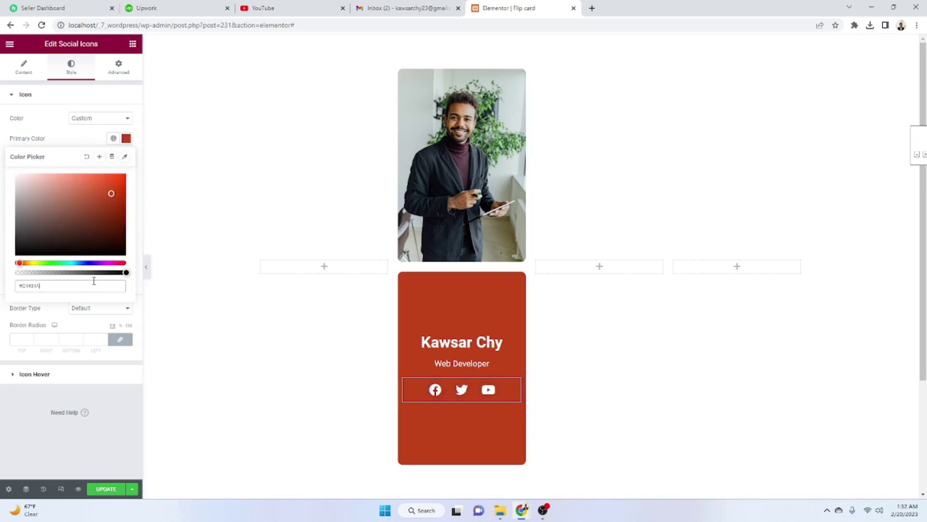
{"action": "key", "text": "ctrl+z"}
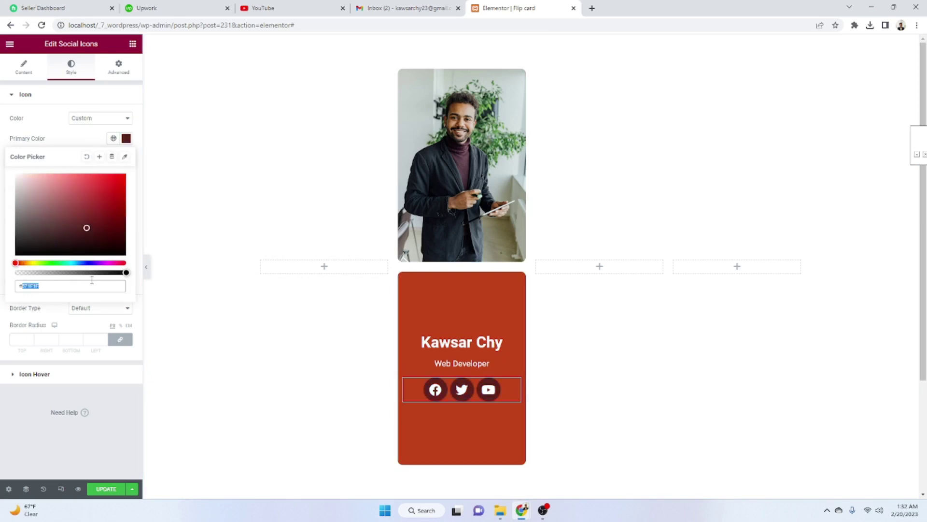
{"action": "key", "text": "BackSpace"}
{"action": "left_click", "coordinate": [59, 129]}
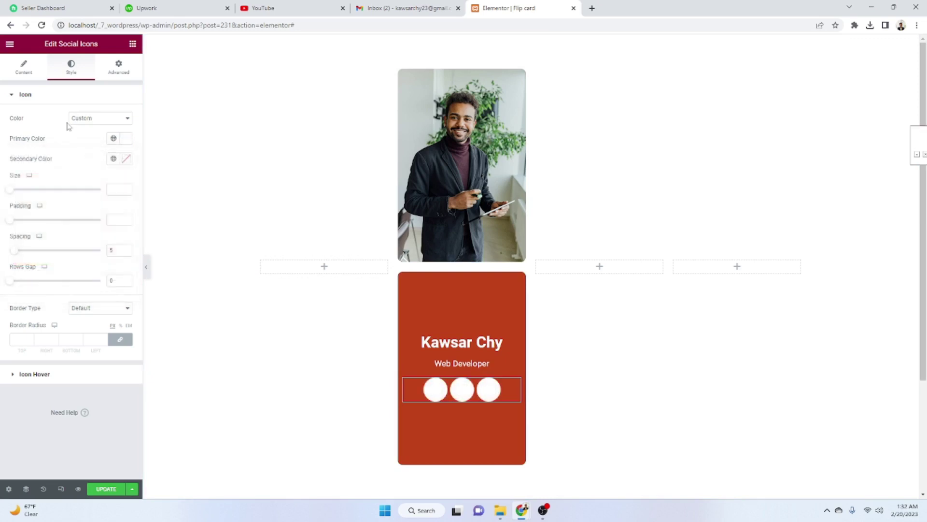
{"action": "left_click", "coordinate": [127, 160]}
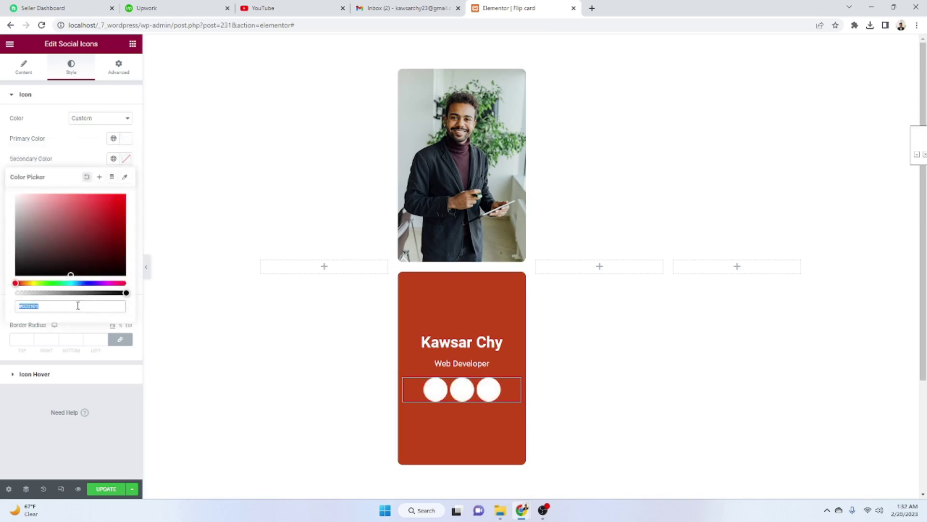
{"action": "type", "text": "#C1431A"}
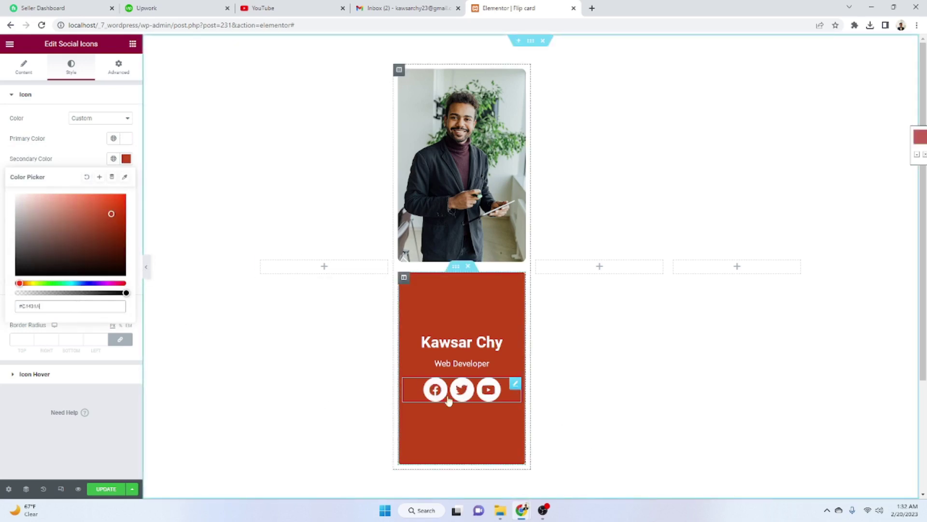
- Inspect the YouTube icon in DevTools to confirm its #C1431A logo colour, then close DevTools
{"action": "key", "text": "alt+Tab"}
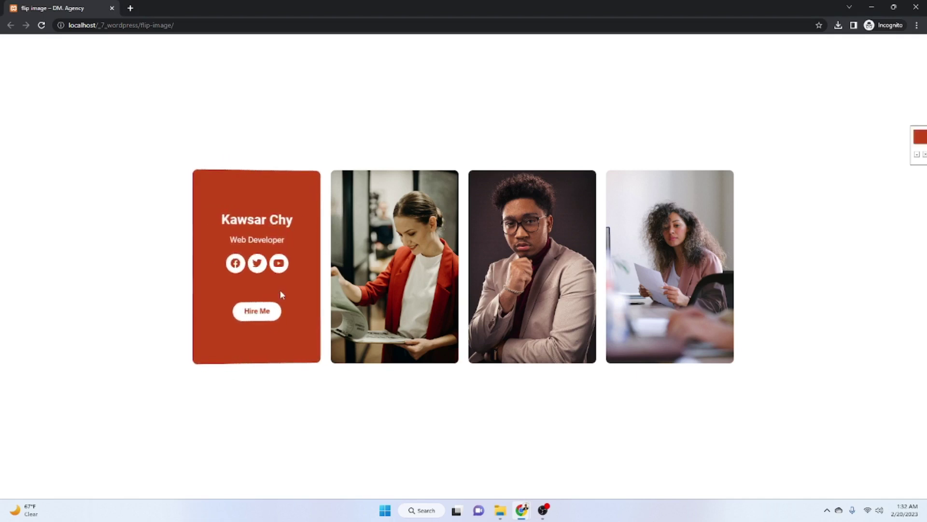
{"action": "right_click", "coordinate": [276, 272]}
{"action": "left_click", "coordinate": [290, 352]}
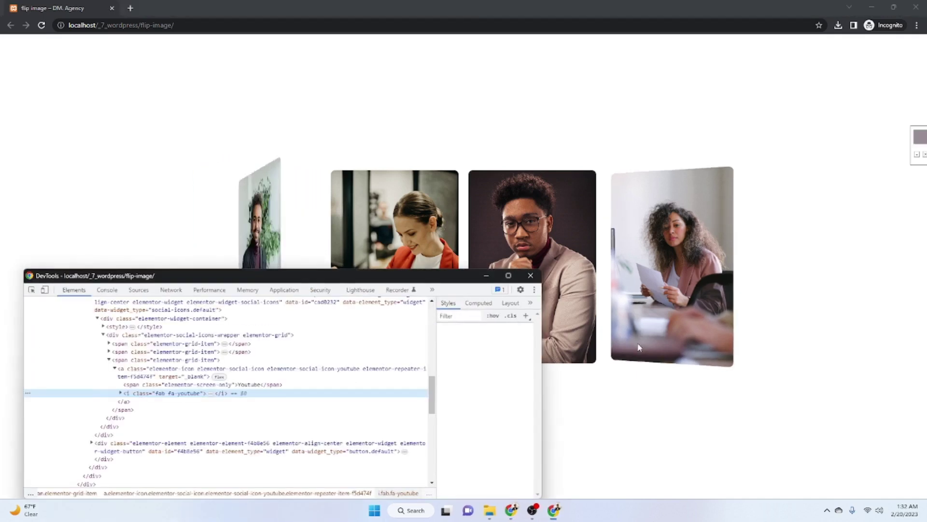
{"action": "scroll", "coordinate": [486, 426], "scroll_direction": "down", "scroll_amount": 2}
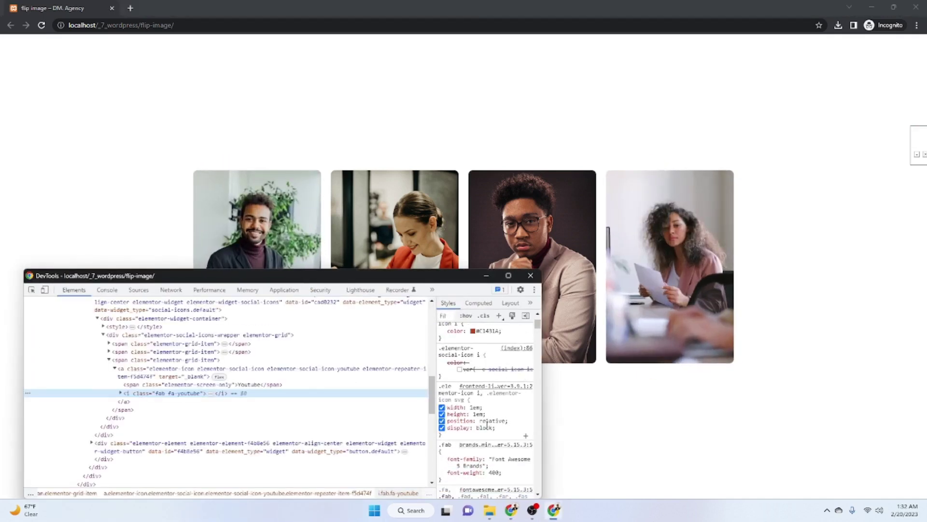
{"action": "scroll", "coordinate": [490, 427], "scroll_direction": "up", "scroll_amount": 2}
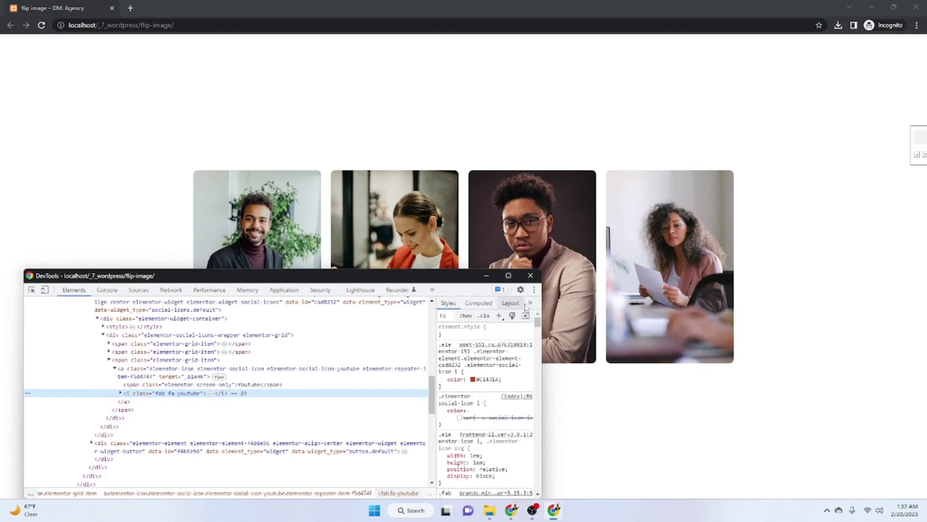
{"action": "left_click", "coordinate": [533, 276]}
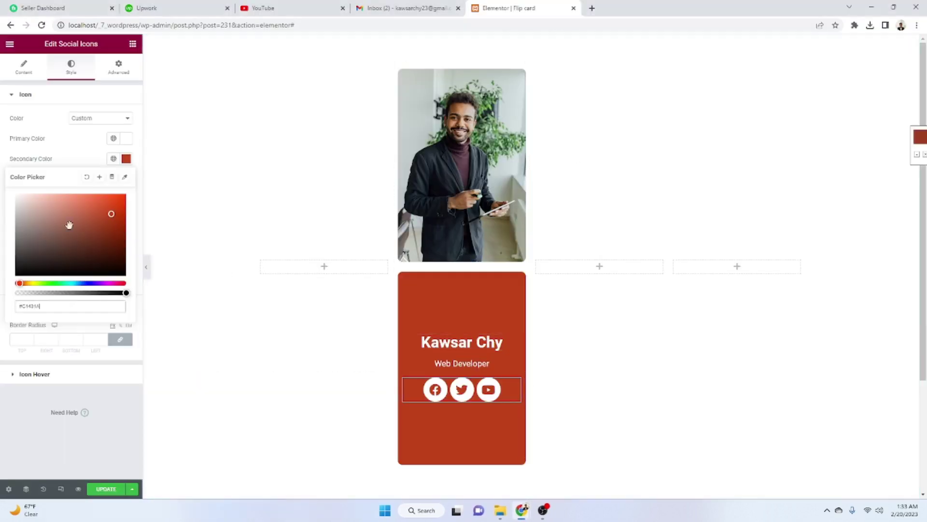
- Change the social icons' Icon Size from 30 to 20
{"action": "left_click", "coordinate": [66, 129]}
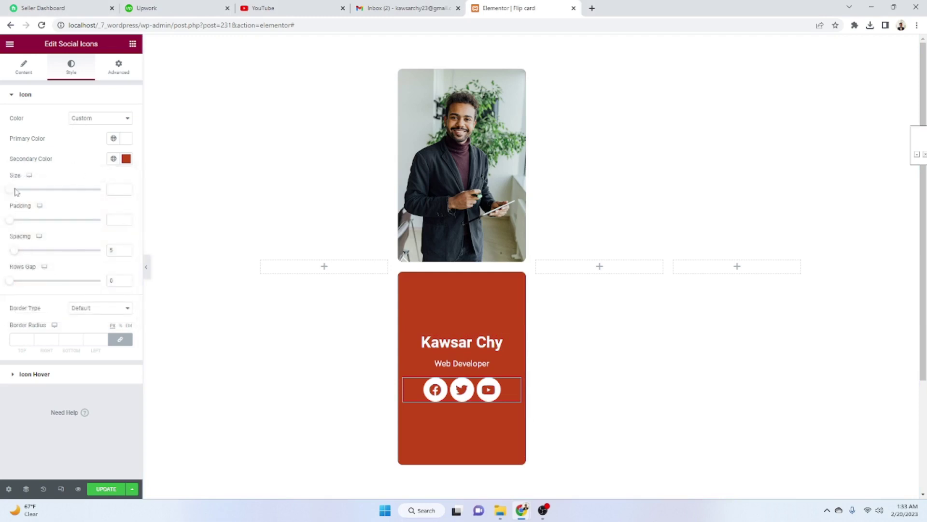
{"action": "type", "text": "30"}
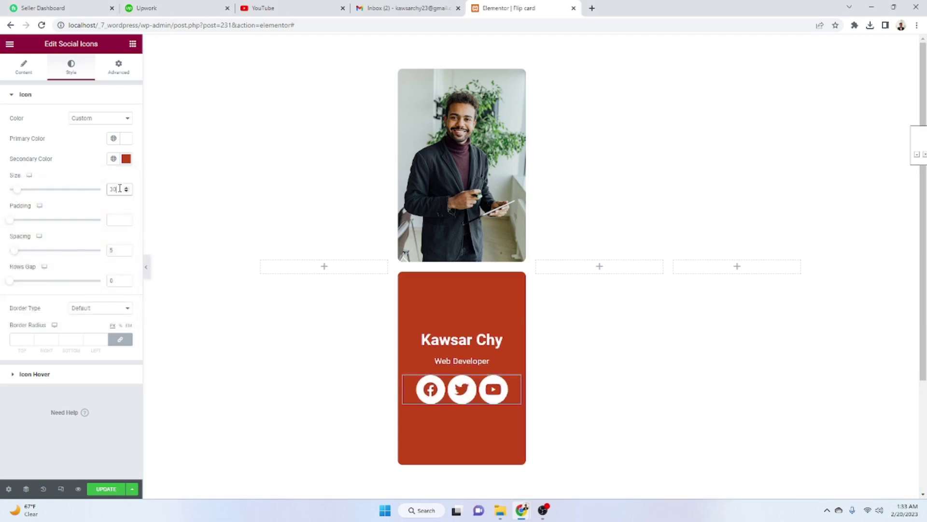
{"action": "key", "text": "BackSpace"}
{"action": "key", "text": "BackSpace"}
{"action": "type", "text": "20"}
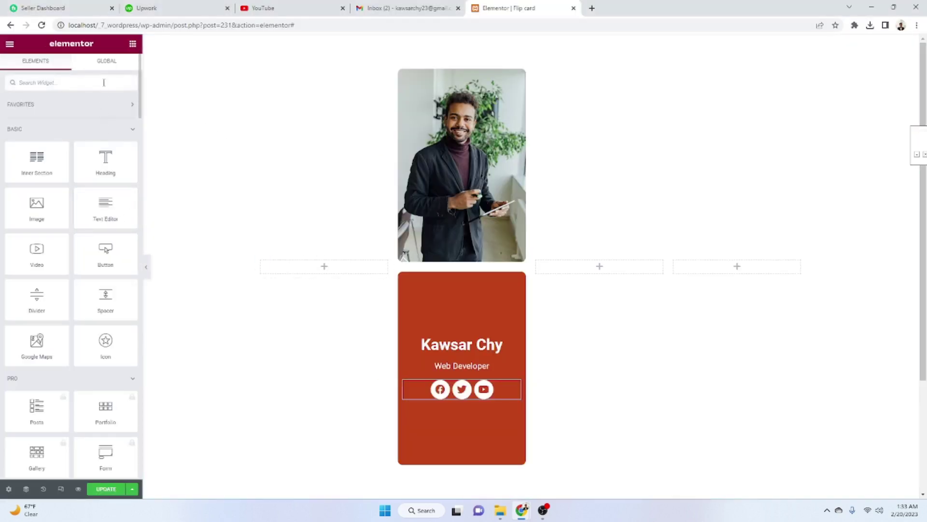
- Add a centred Button widget below the social icons labelled 'Hire Me'
{"action": "type", "text": "butt"}
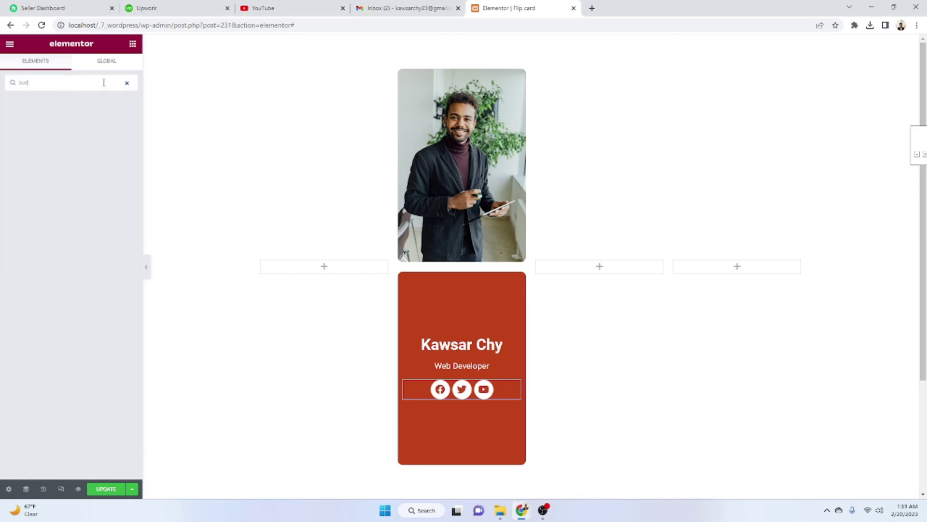
{"action": "key", "text": "BackSpace"}
{"action": "key", "text": "BackSpace"}
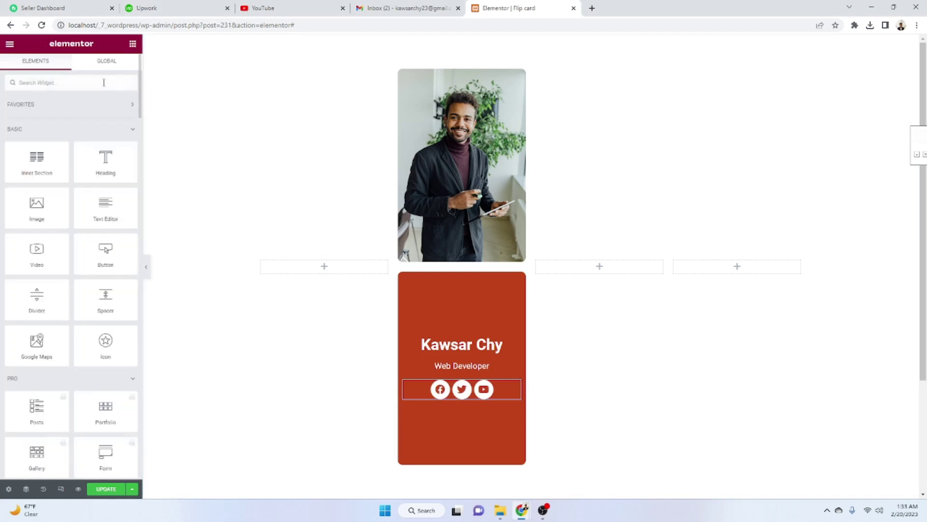
{"action": "left_click_drag", "start_coordinate": [105, 252], "coordinate": [473, 401]}
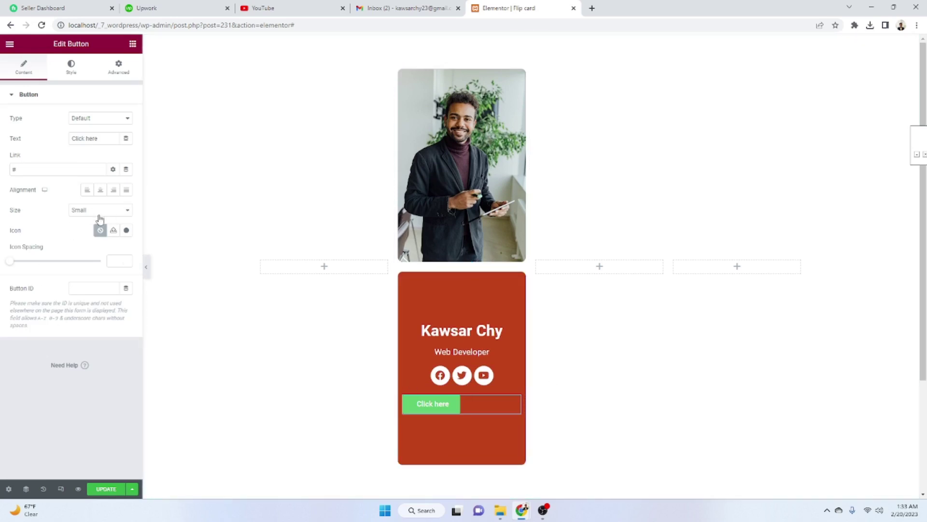
{"action": "left_click", "coordinate": [100, 190]}
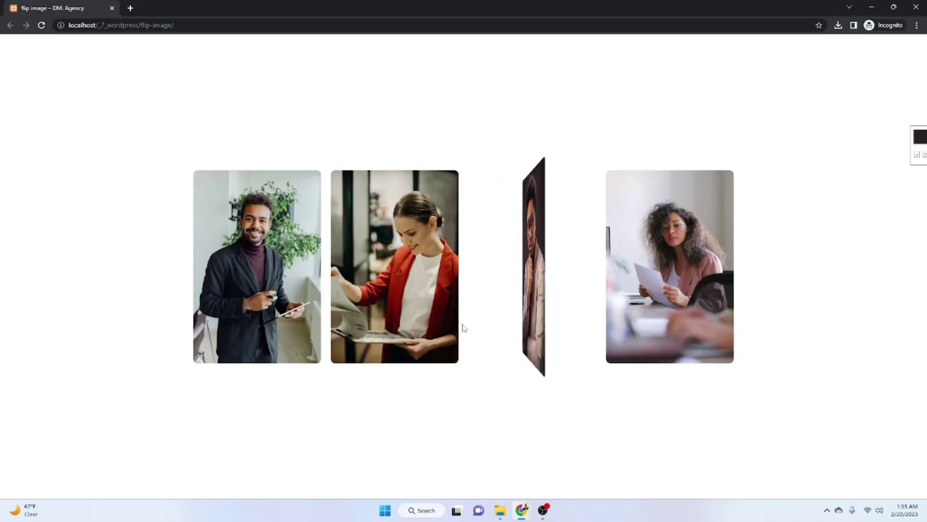
{"action": "mouse_move", "coordinate": [434, 319]}
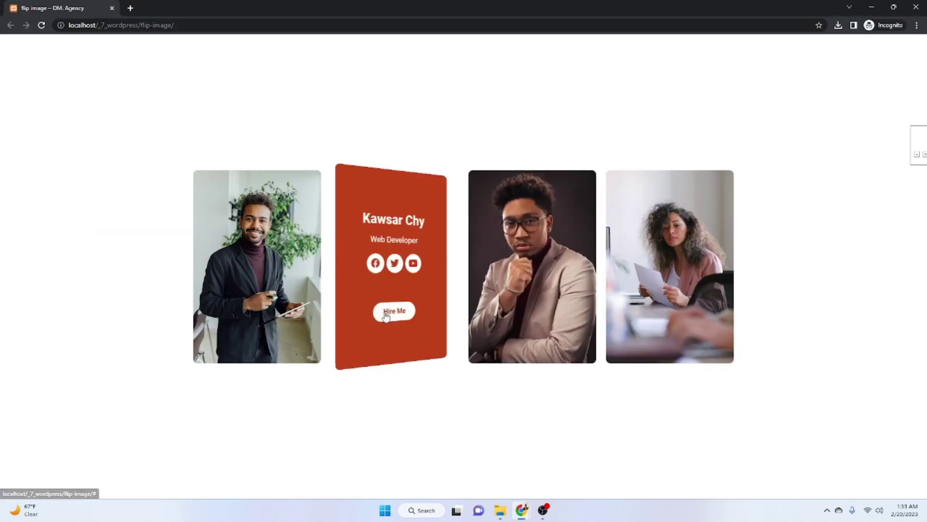
{"action": "left_click_drag", "start_coordinate": [409, 311], "coordinate": [382, 312]}
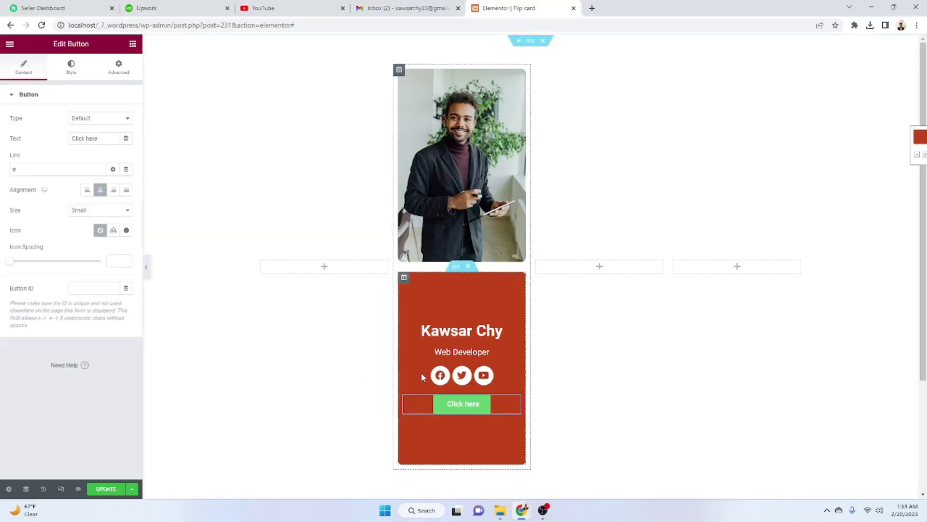
{"action": "type", "text": "Hire Me"}
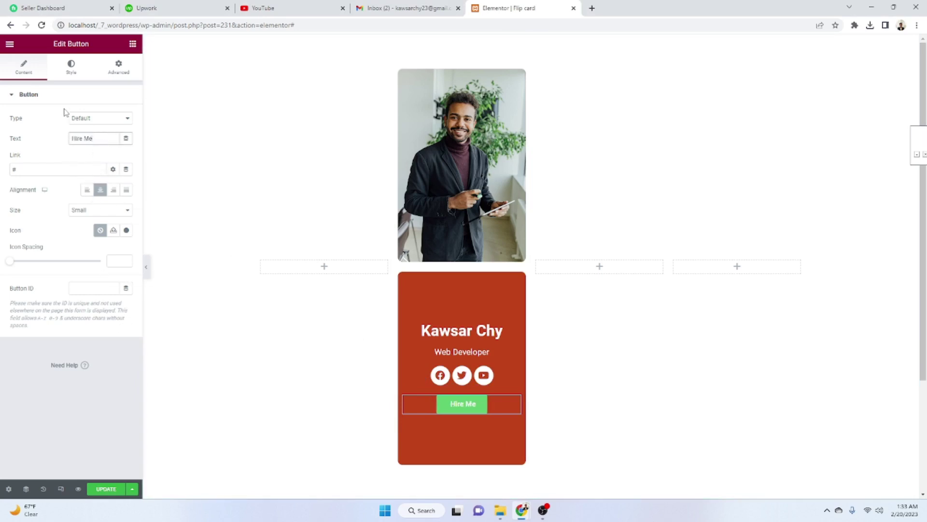
- Style the button with a white #FFFFFF background, #C1431A text and 600 semi-bold weight
{"action": "left_click", "coordinate": [79, 73]}
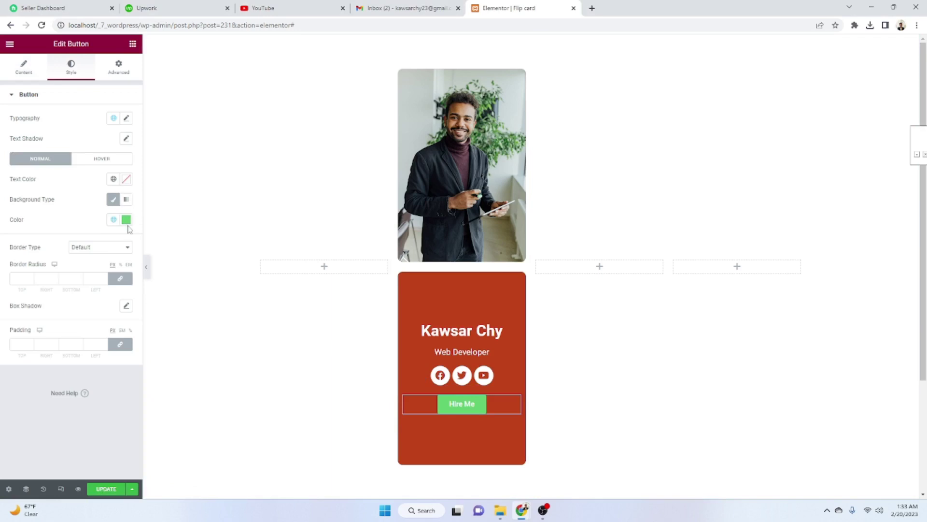
{"action": "left_click", "coordinate": [127, 220]}
{"action": "left_click_drag", "start_coordinate": [103, 314], "coordinate": [6, 248]}
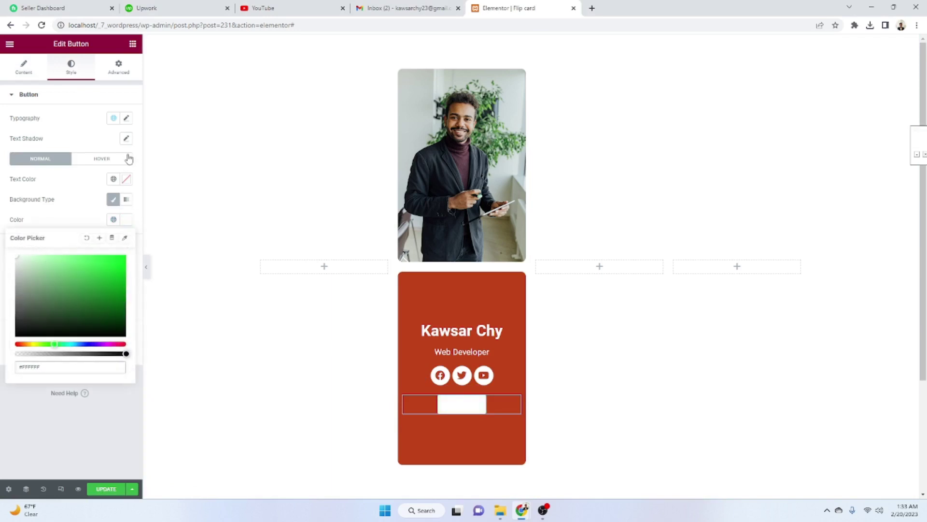
{"action": "left_click", "coordinate": [126, 179]}
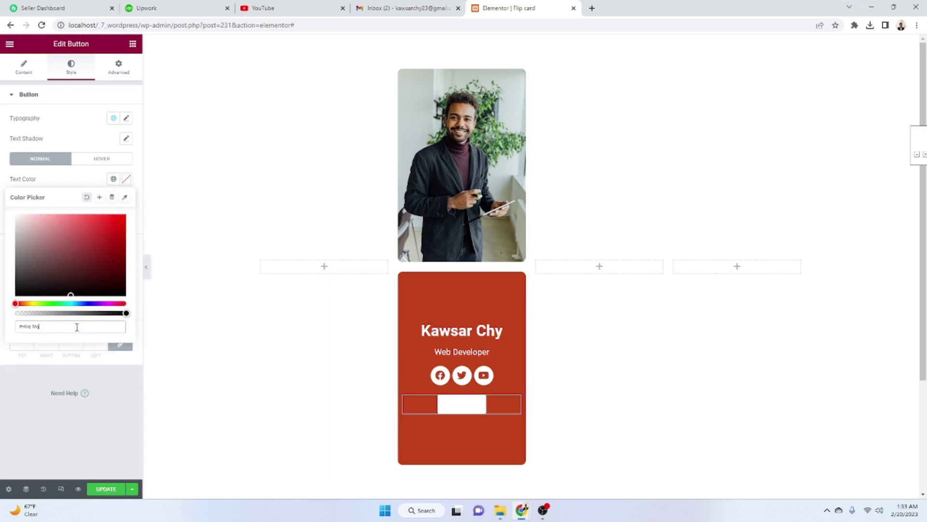
{"action": "key", "text": "alt"}
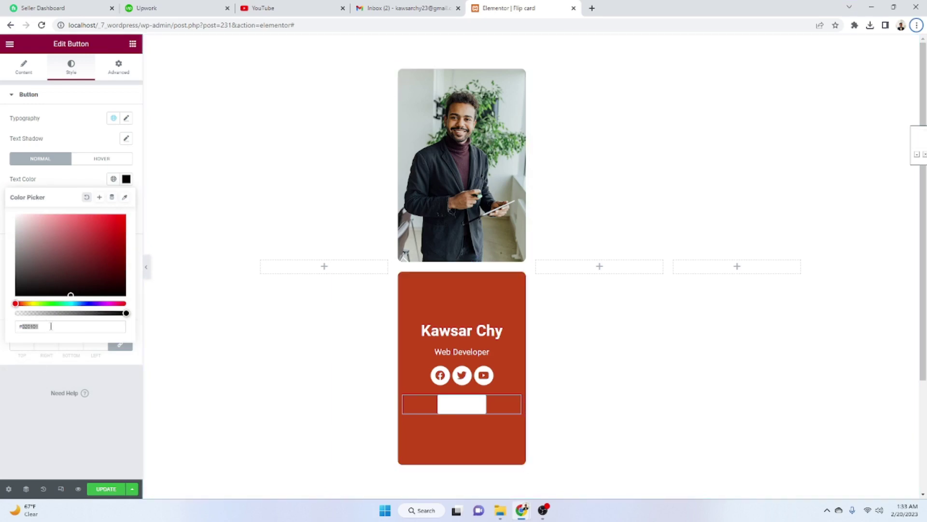
{"action": "type", "text": "#C1431A"}
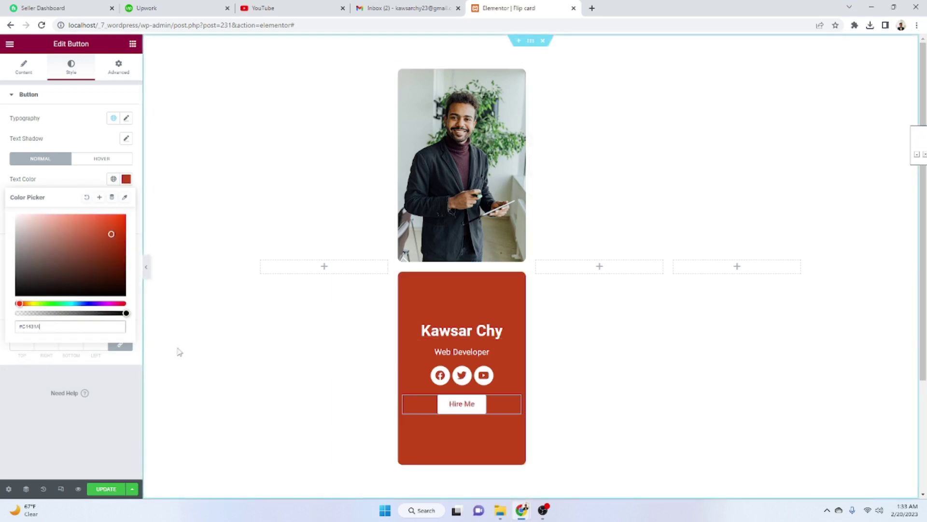
{"action": "left_click", "coordinate": [126, 119]}
{"action": "left_click", "coordinate": [96, 215]}
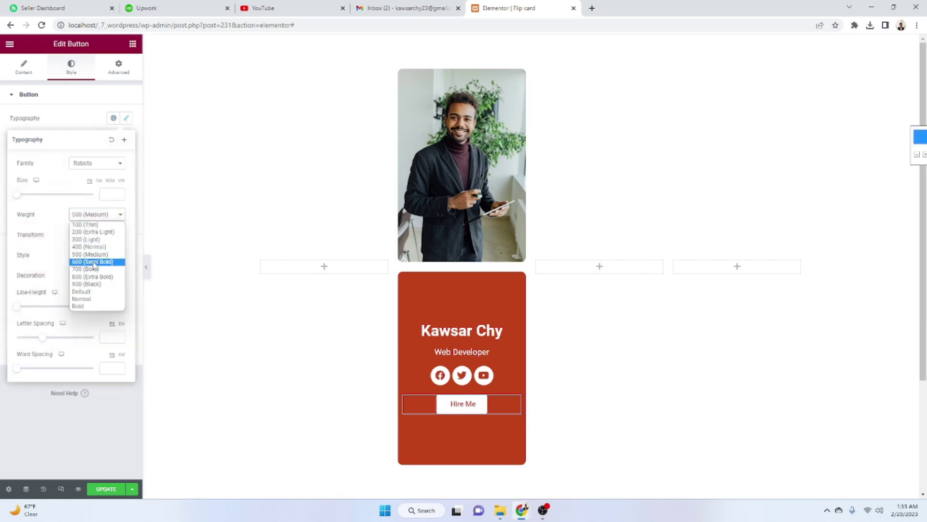
{"action": "left_click", "coordinate": [94, 265]}
{"action": "key", "text": "alt+Tab"}
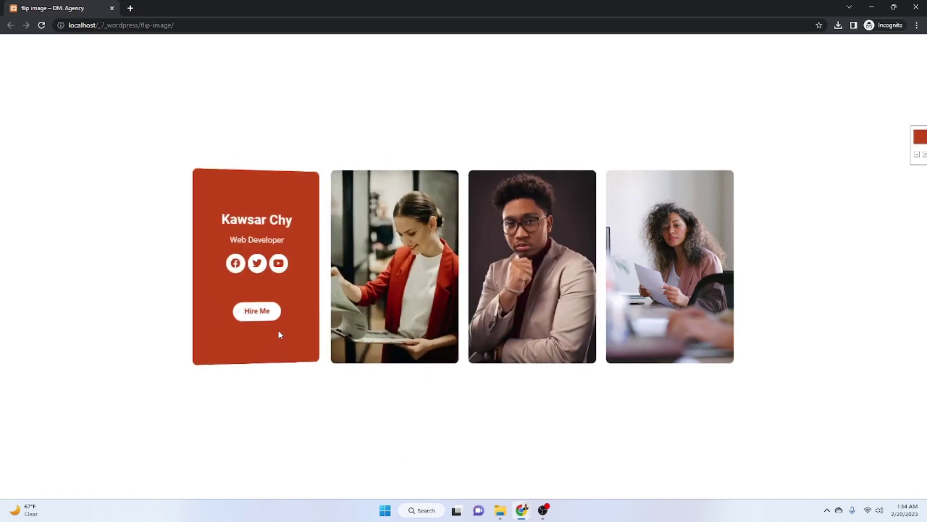
- Preview the flipping cards on the live page, then reopen the Social Icons settings
{"action": "key", "text": "alt+Tab"}
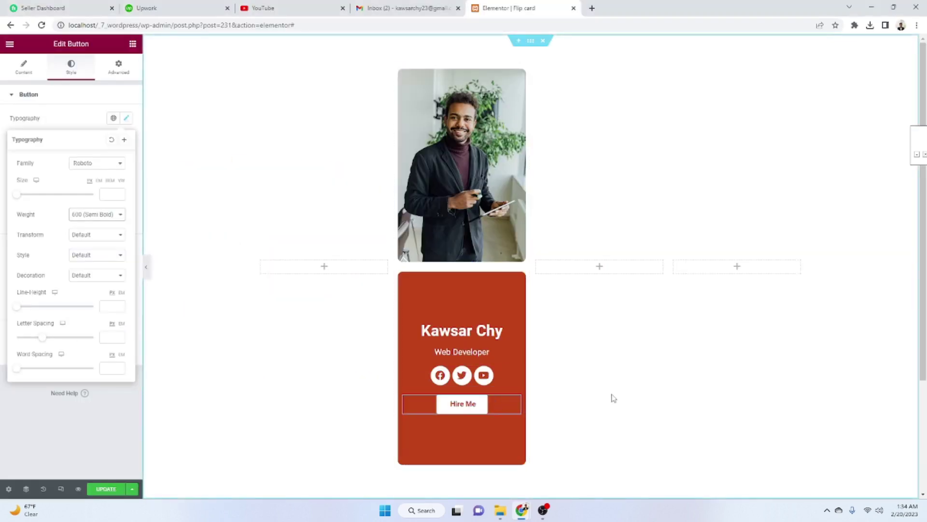
{"action": "key", "text": "alt+Tab"}
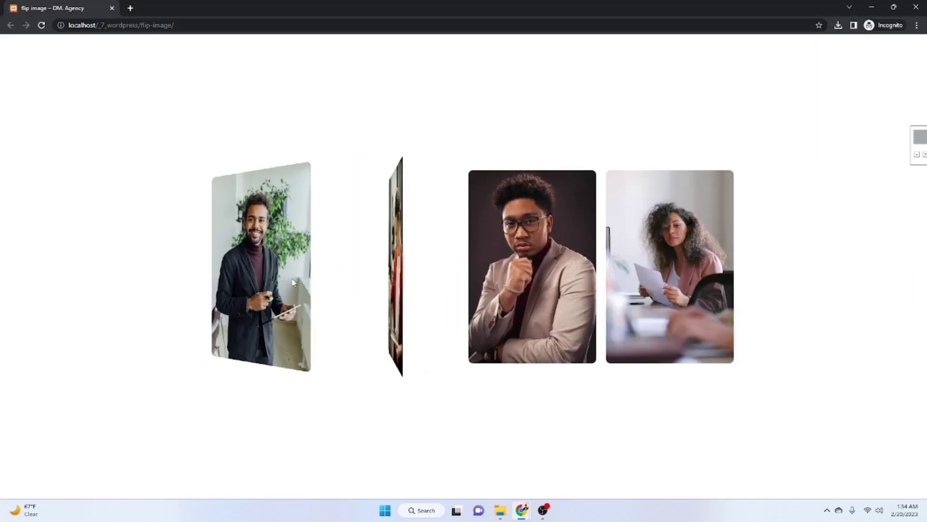
{"action": "key", "text": "alt+Tab"}
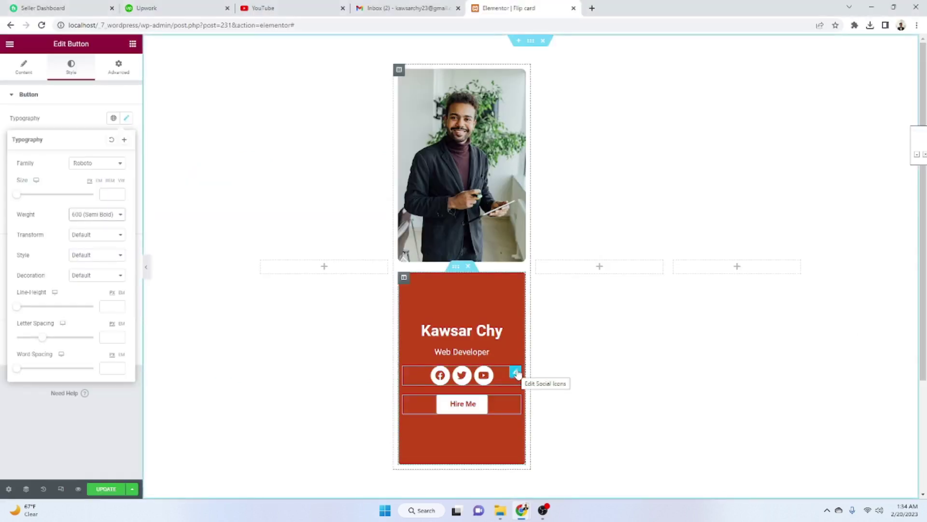
{"action": "left_click", "coordinate": [516, 373]}
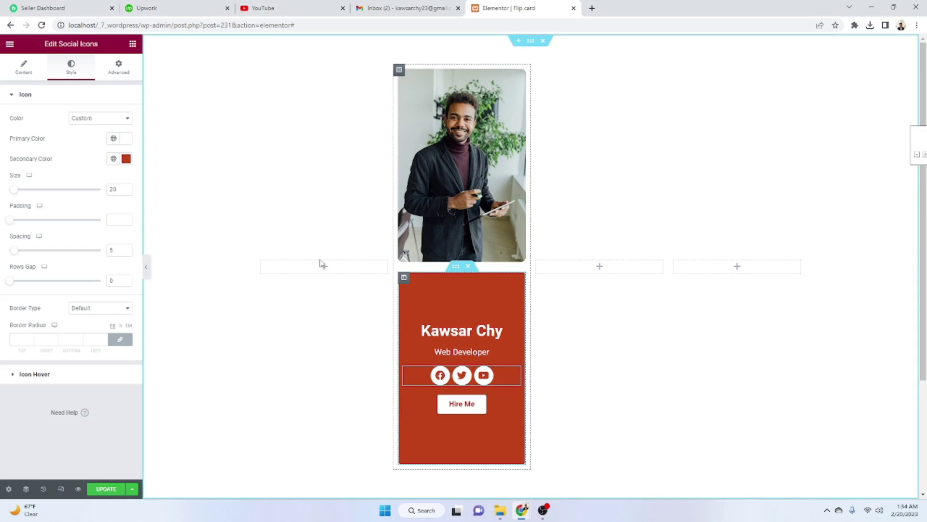
- Unlink the social icons' margin and set the bottom margin to 40
{"action": "left_click", "coordinate": [118, 73]}
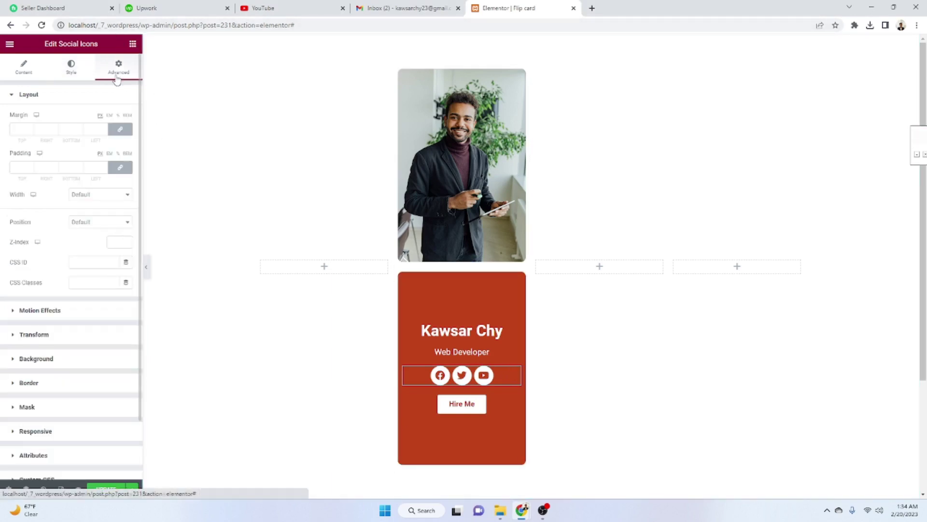
{"action": "left_click", "coordinate": [120, 129]}
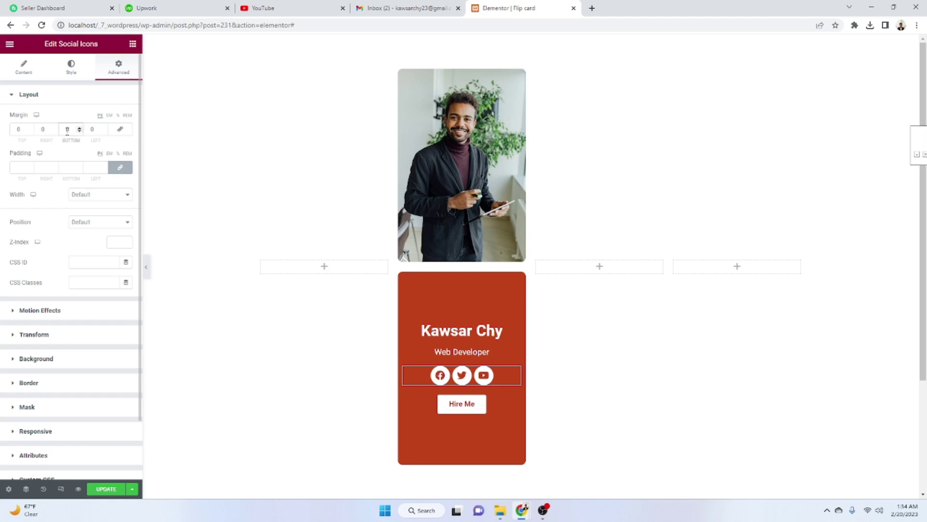
{"action": "type", "text": "30"}
{"action": "key", "text": "BackSpace"}
{"action": "key", "text": "BackSpace"}
{"action": "type", "text": "40"}
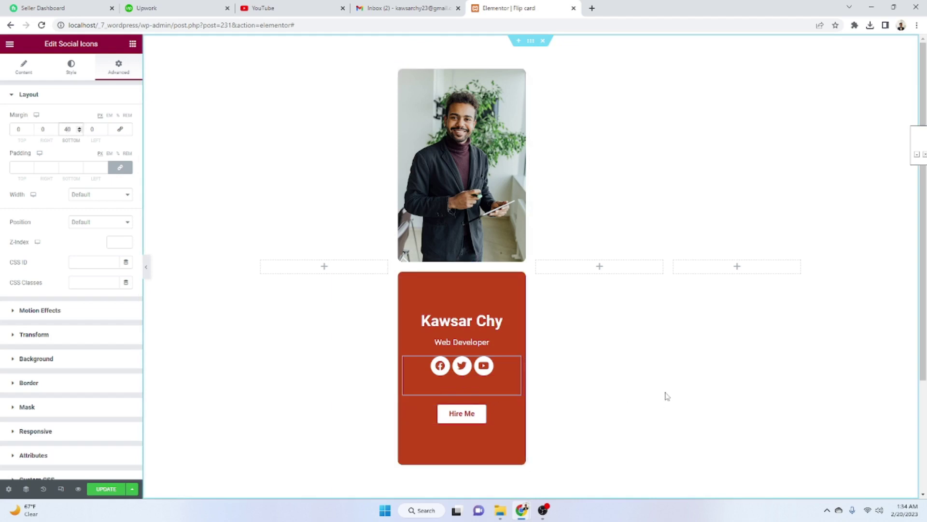
- Check the live preview, then bring up the _18_elementor_flip_details folder in File Explorer
{"action": "key", "text": "alt+Tab"}
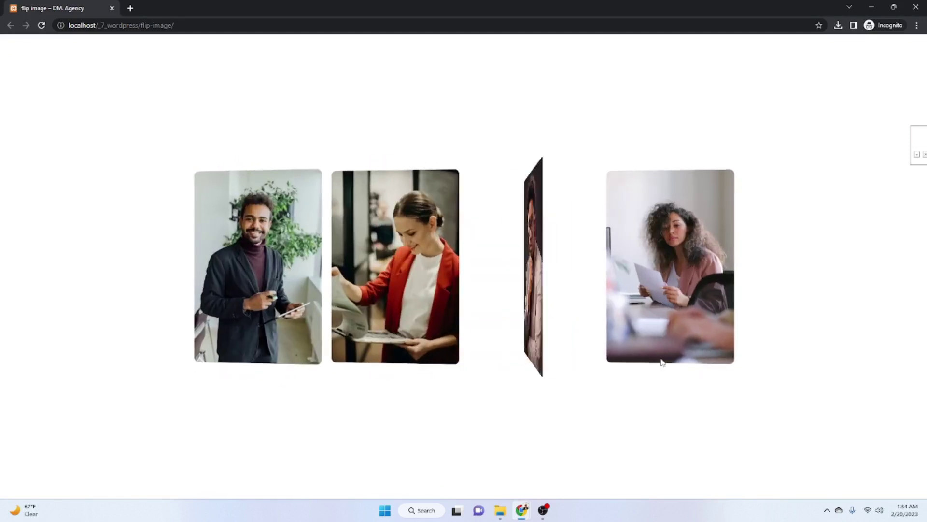
{"action": "key", "text": "alt+Tab"}
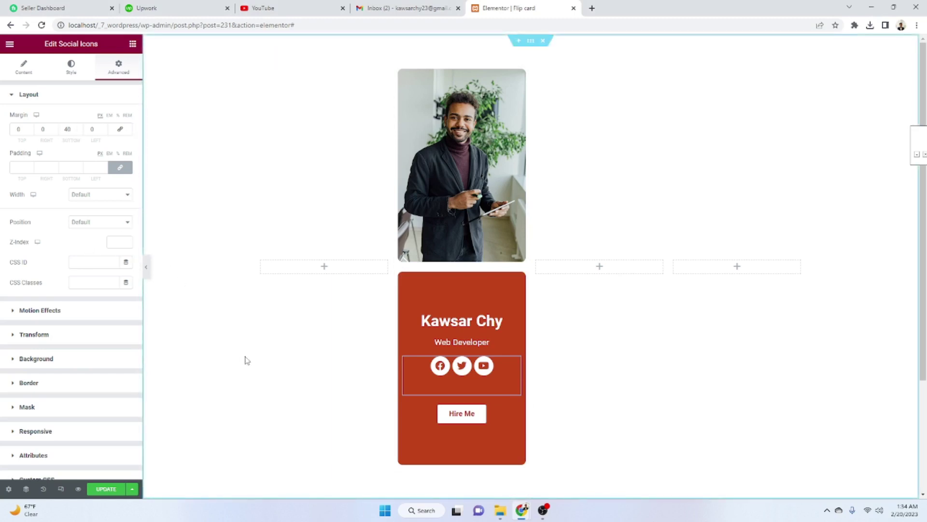
{"action": "left_click", "coordinate": [518, 431]}
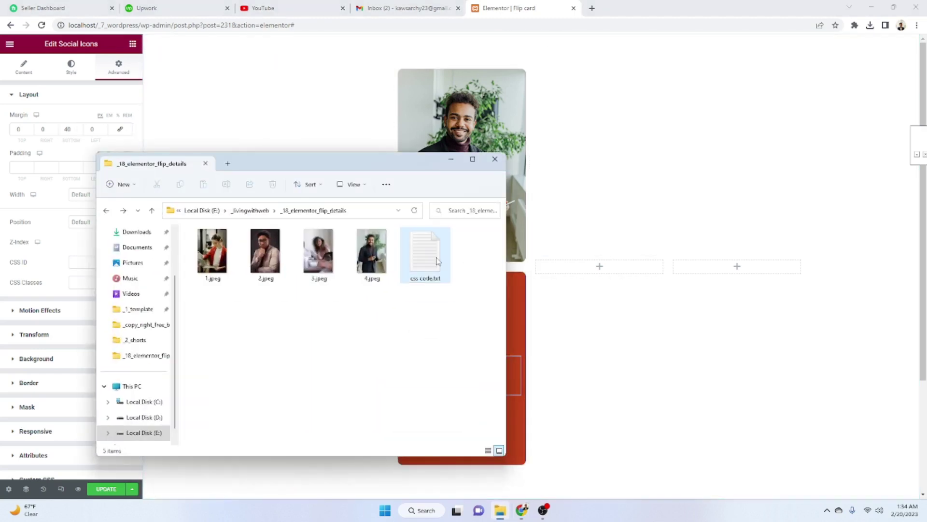
- Open css code.txt in Notepad and copy its entire CSS block
{"action": "double_click", "coordinate": [426, 255]}
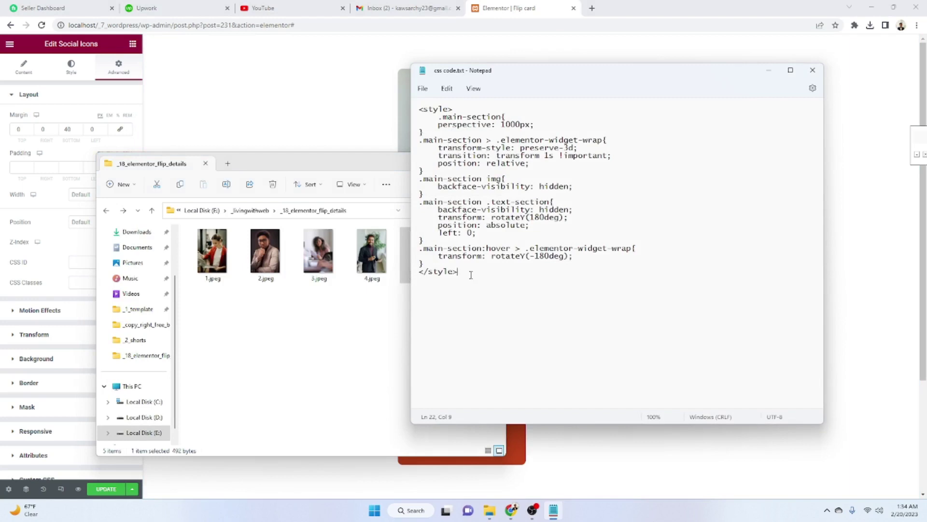
{"action": "left_click_drag", "start_coordinate": [471, 271], "coordinate": [415, 110]}
{"action": "key", "text": "ctrl+c"}
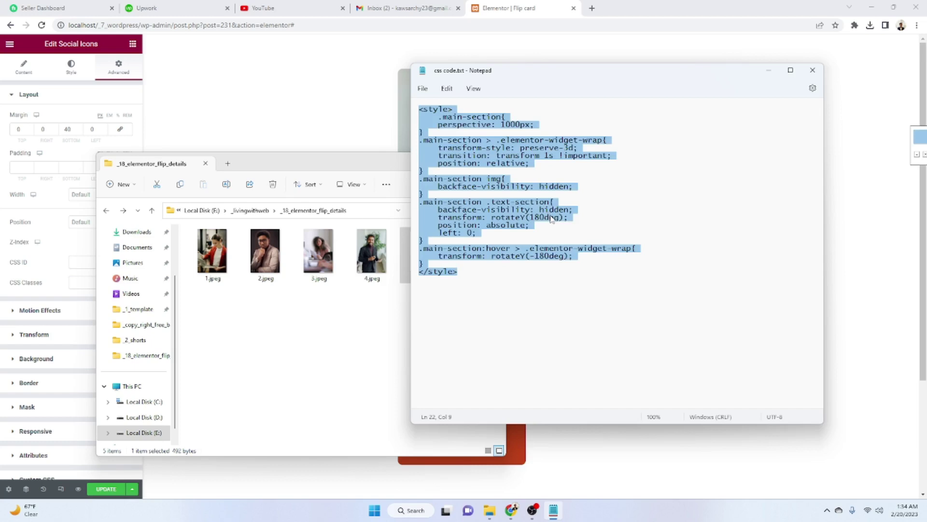
{"action": "key", "text": "alt+Tab"}
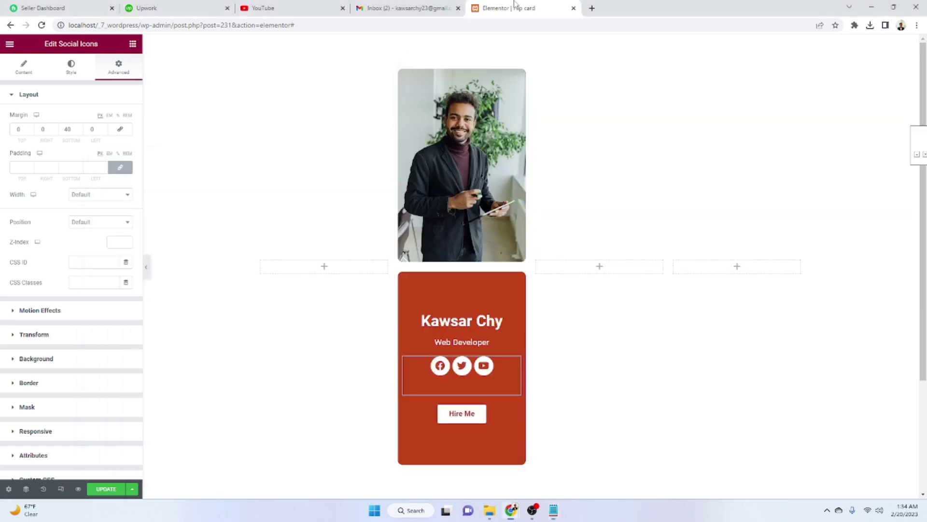
- Find the HTML widget via an 'html' search and drop it under the red card back
{"action": "left_click", "coordinate": [133, 43]}
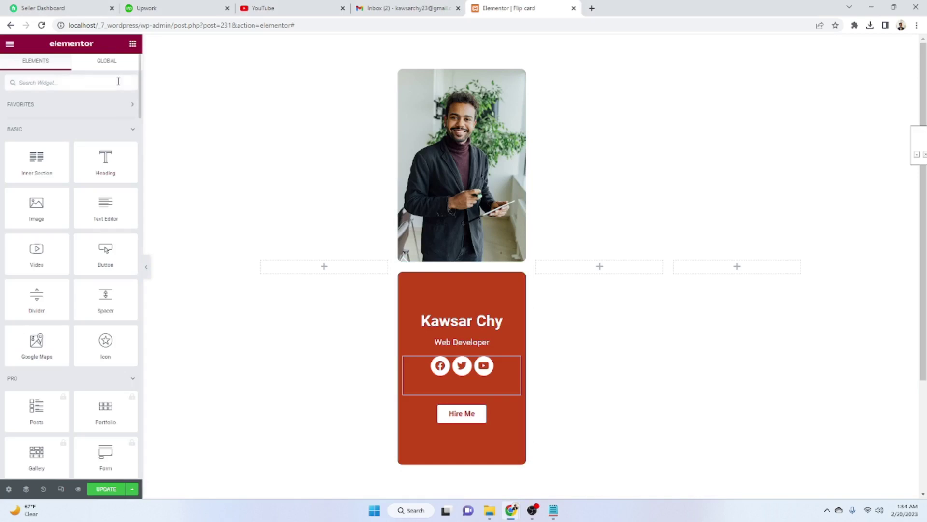
{"action": "type", "text": "html"}
{"action": "left_click_drag", "start_coordinate": [37, 118], "coordinate": [514, 455]}
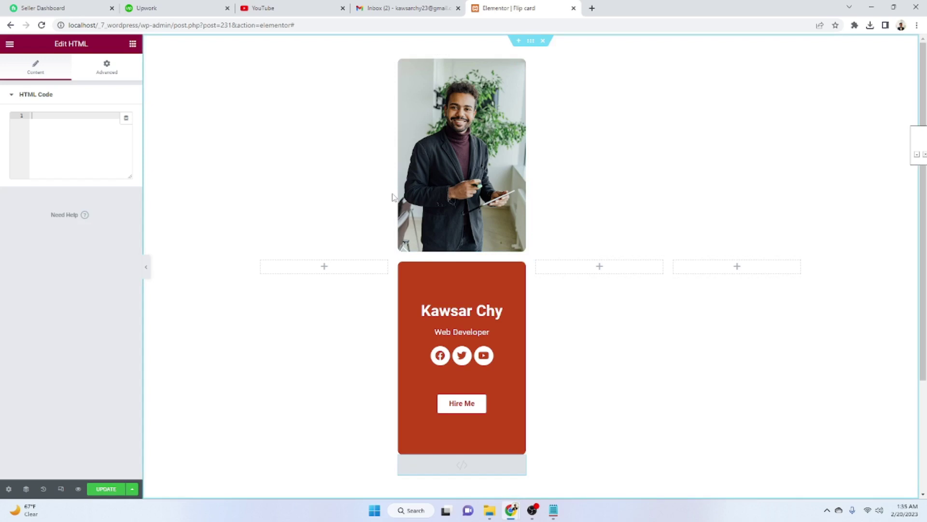
- Paste the 22-line .main-section flip-card style block into the empty HTML code box
{"action": "right_click", "coordinate": [68, 119]}
{"action": "left_click", "coordinate": [110, 190]}
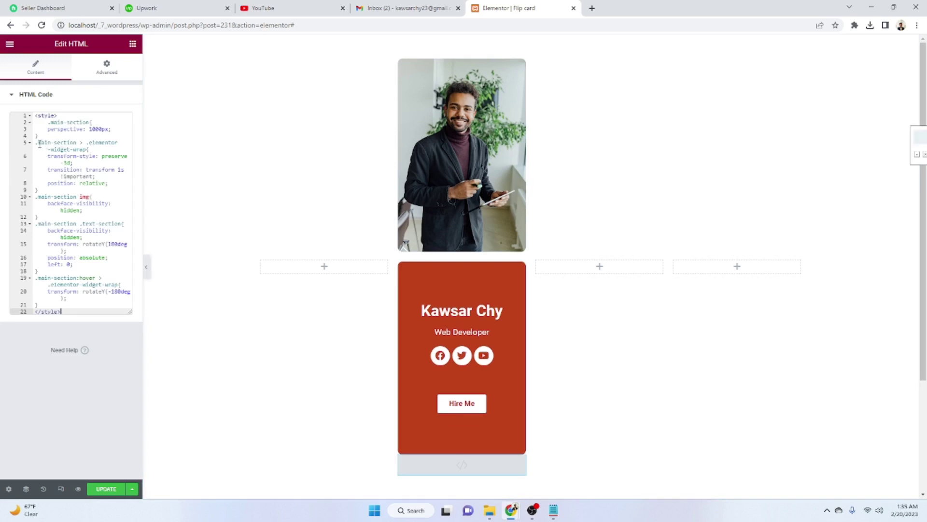
{"action": "left_click", "coordinate": [39, 143]}
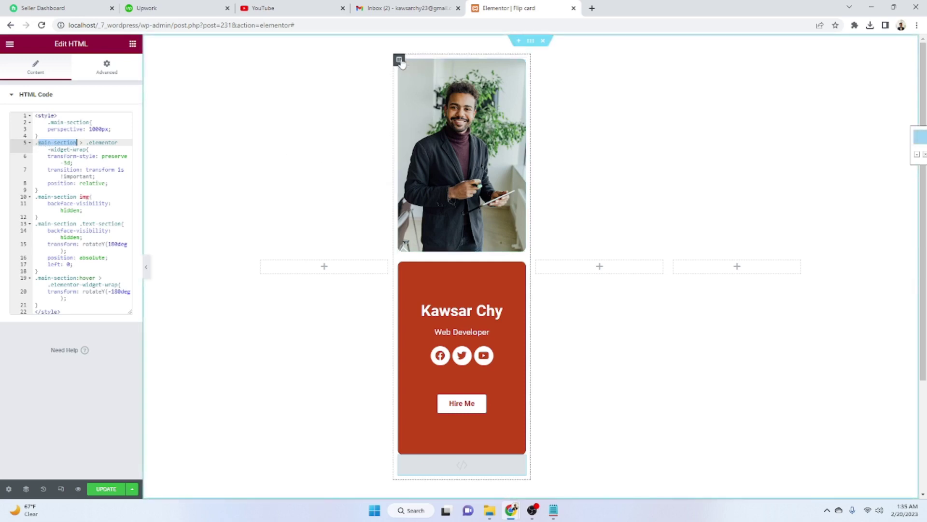
- Copy 'main-section' from the HTML code and paste it as the card column's CSS class
{"action": "left_click", "coordinate": [399, 60]}
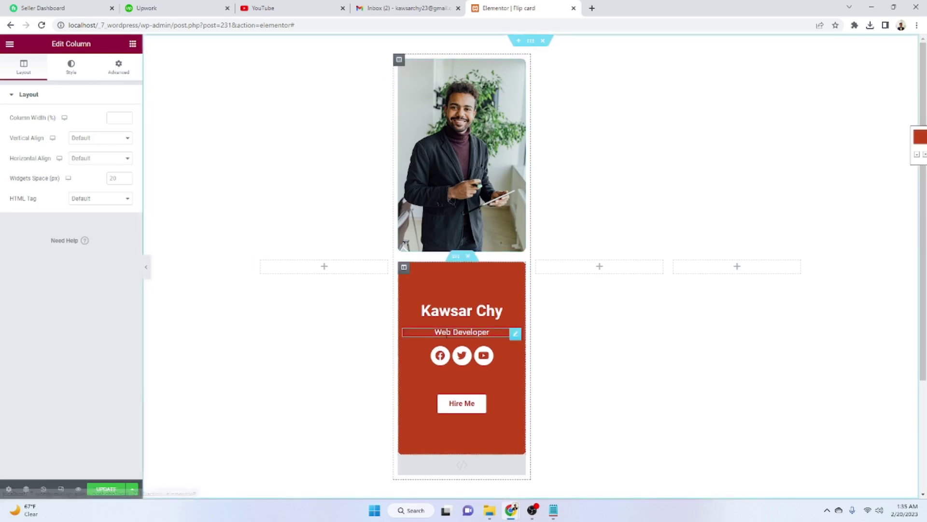
{"action": "left_click", "coordinate": [513, 461]}
{"action": "left_click", "coordinate": [76, 143]}
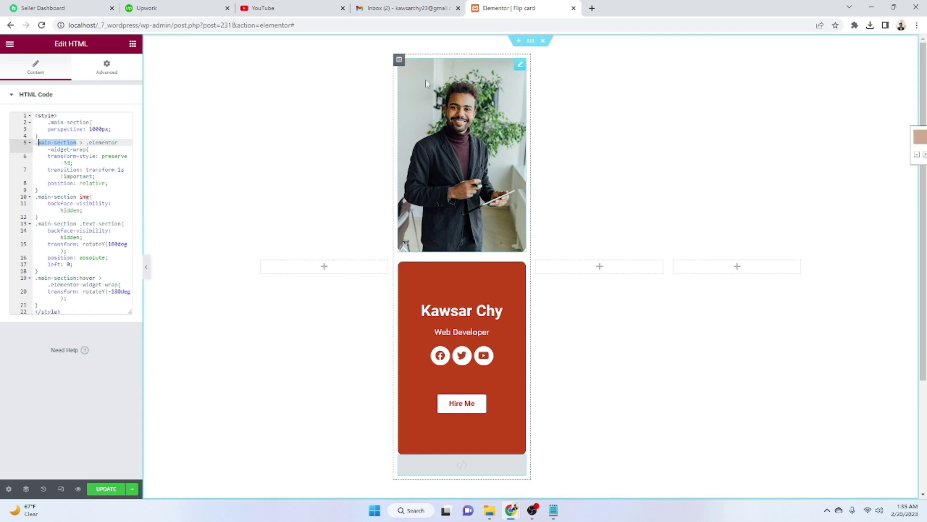
{"action": "left_click", "coordinate": [399, 59]}
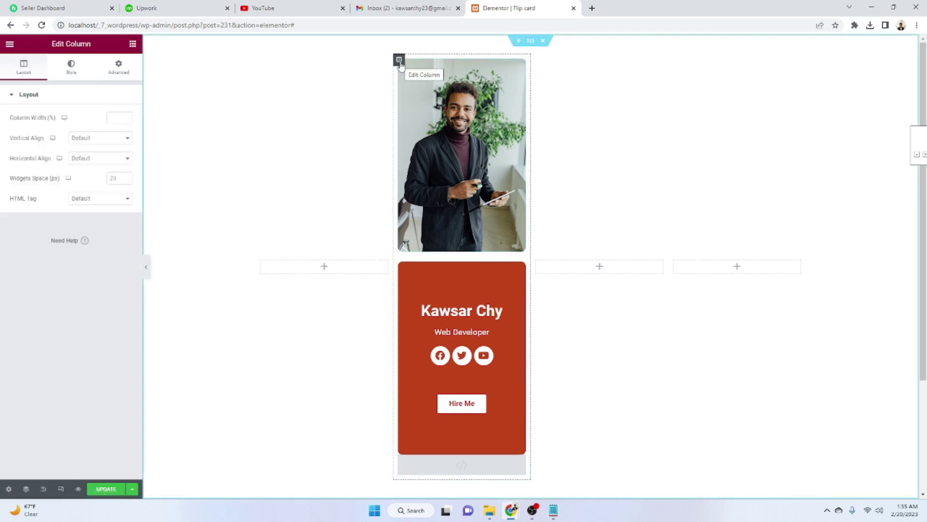
{"action": "left_click", "coordinate": [118, 67]}
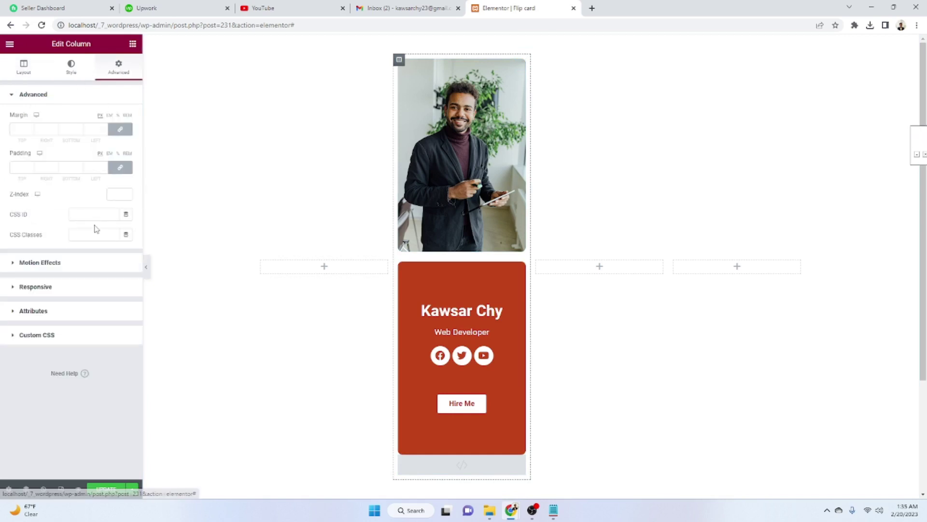
{"action": "type", "text": "main-section"}
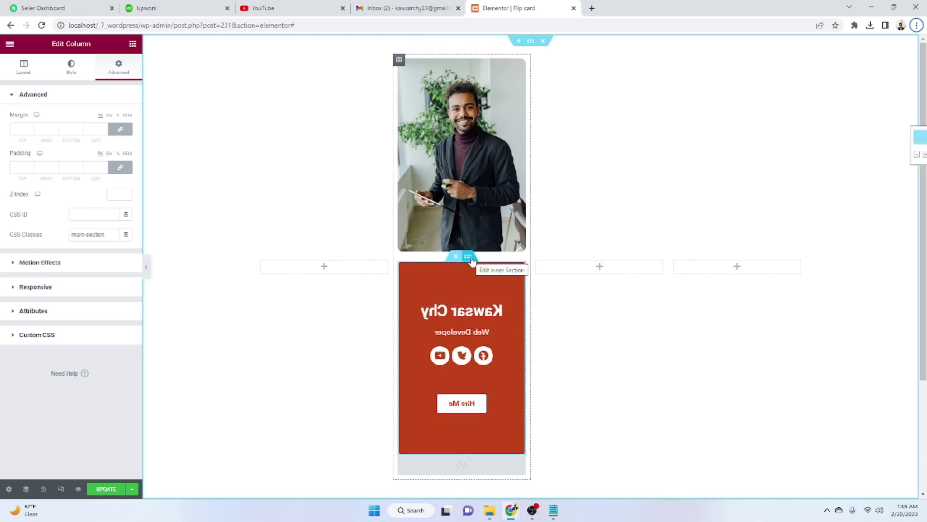
- Copy 'text-section' from the HTML code into the red back inner section's CSS Classes field
{"action": "left_click", "coordinate": [466, 465]}
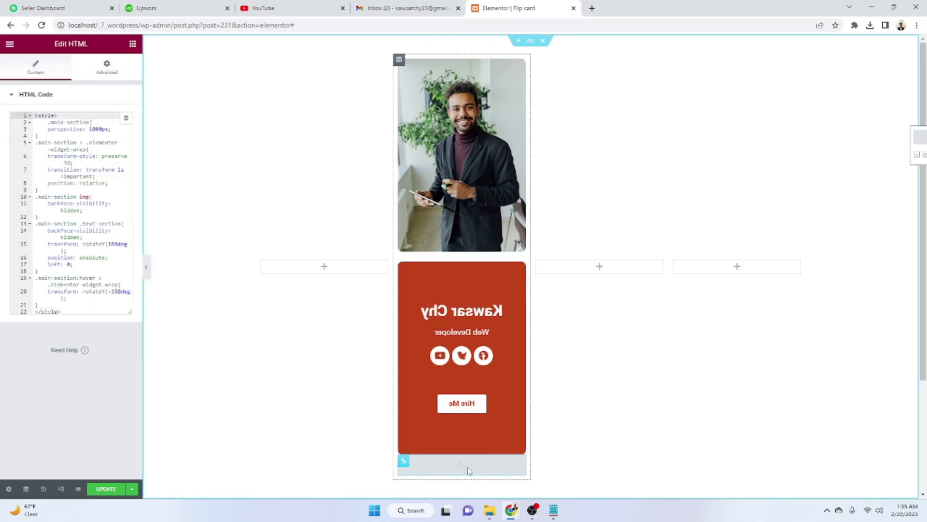
{"action": "left_click", "coordinate": [83, 223]}
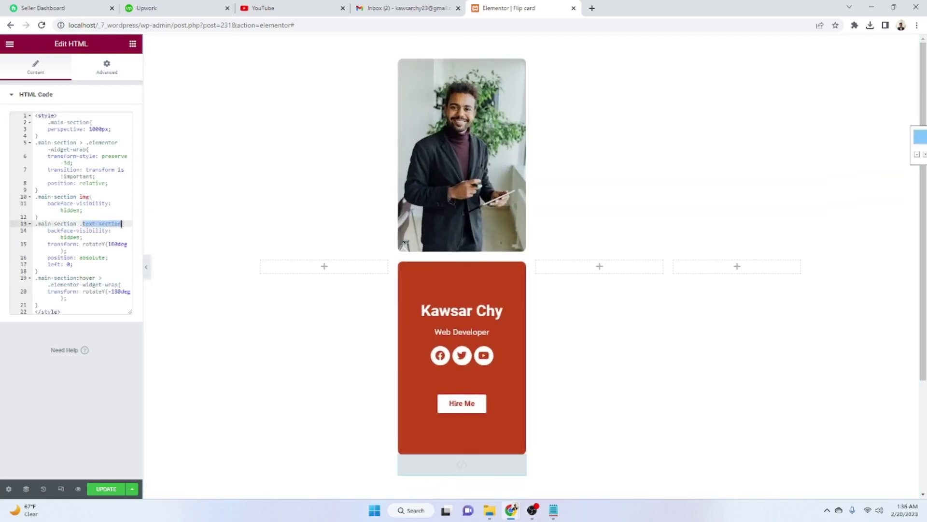
{"action": "mouse_move", "coordinate": [406, 285]}
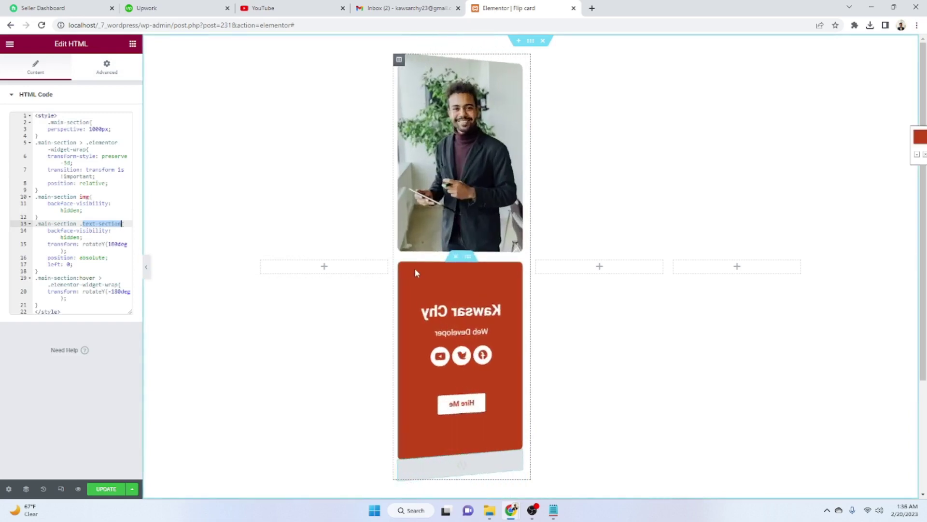
{"action": "left_click", "coordinate": [468, 258]}
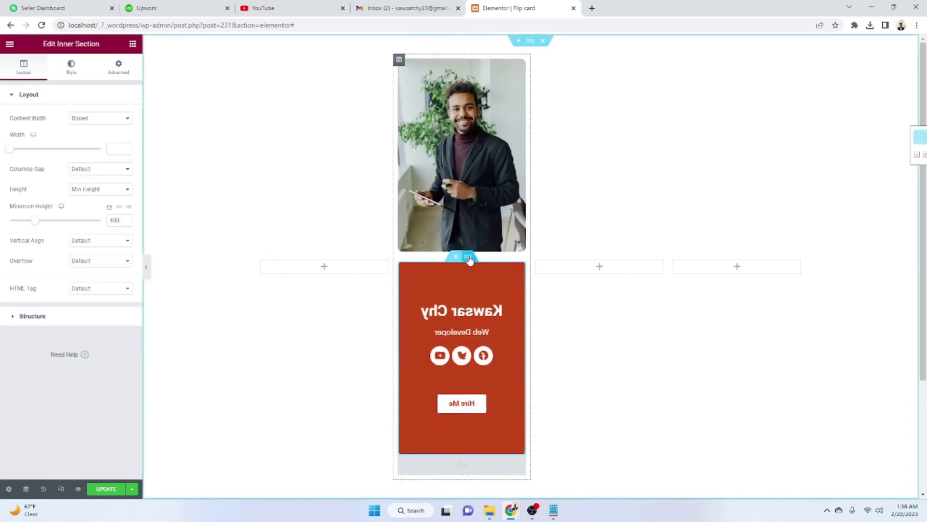
{"action": "left_click", "coordinate": [119, 67]}
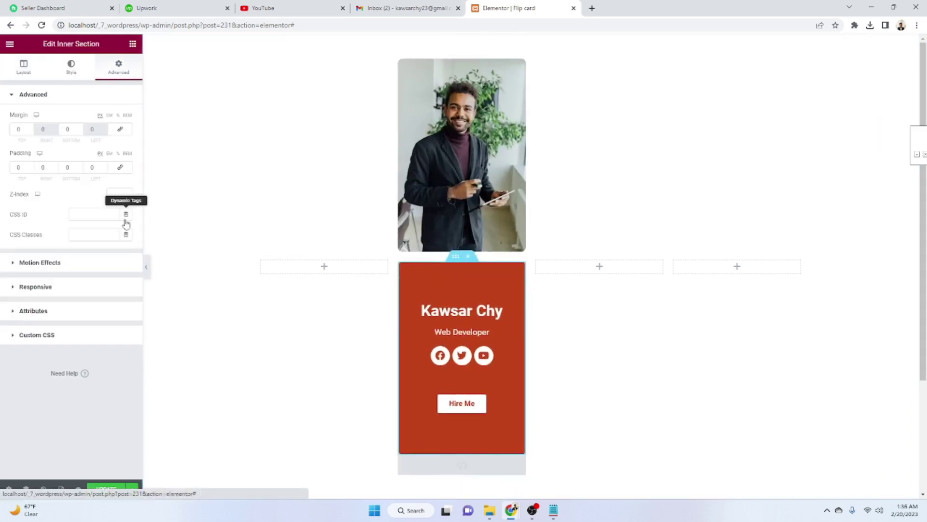
{"action": "left_click", "coordinate": [108, 236]}
{"action": "type", "text": "text-section"}
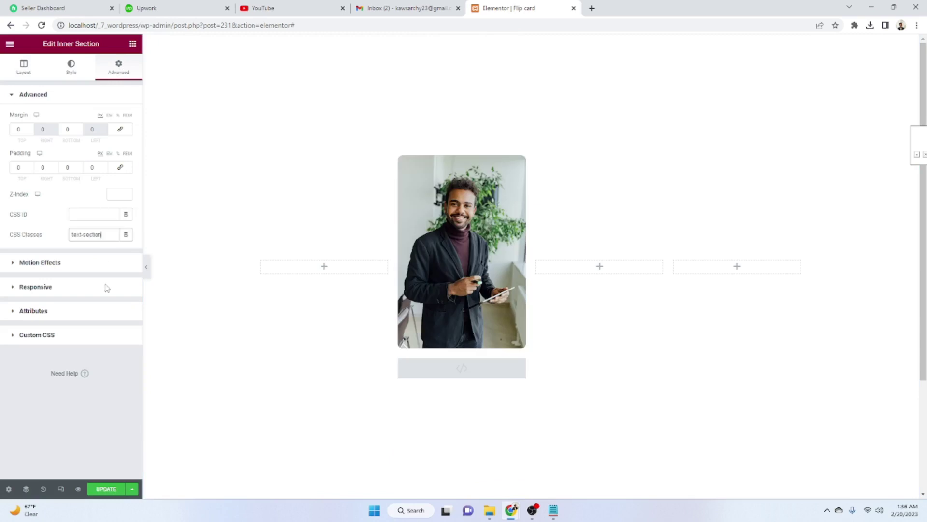
{"action": "mouse_move", "coordinate": [497, 250]}
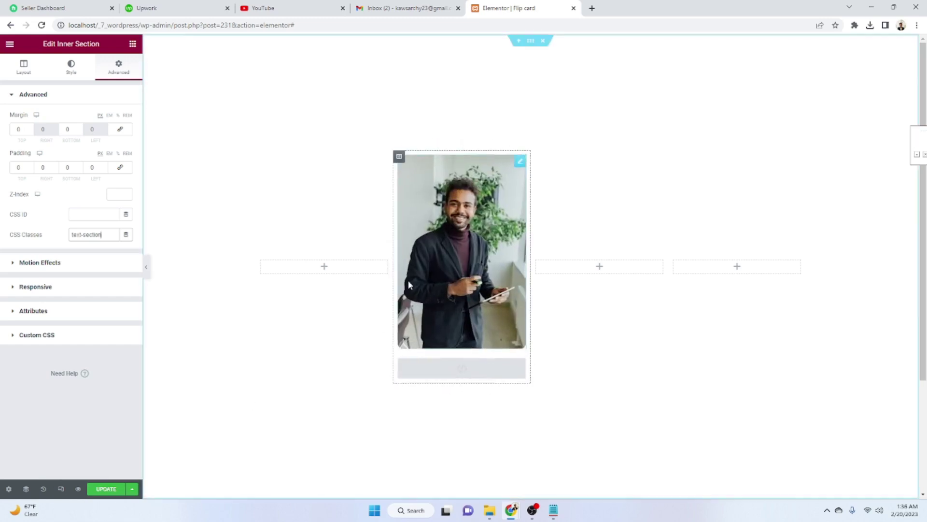
- Duplicate the finished flip card column and delete the three empty placeholder columns
{"action": "right_click", "coordinate": [400, 157]}
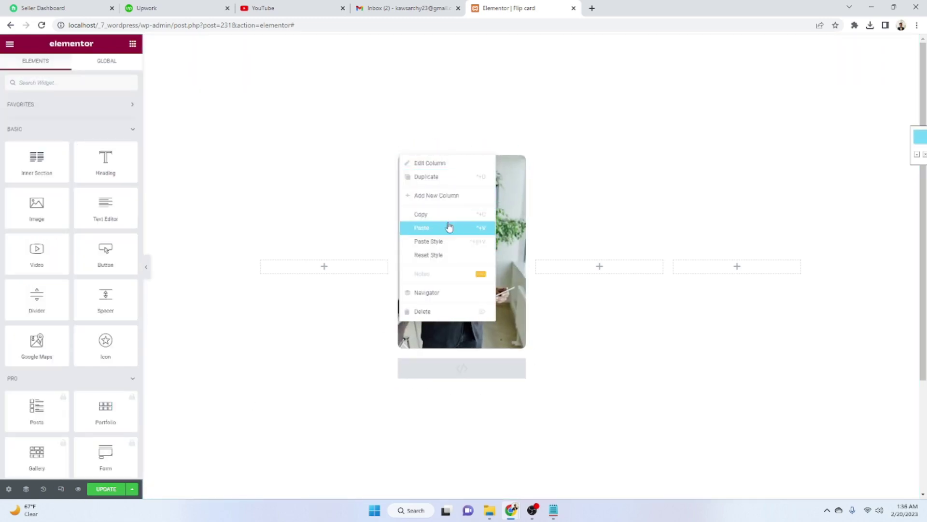
{"action": "left_click", "coordinate": [447, 177]}
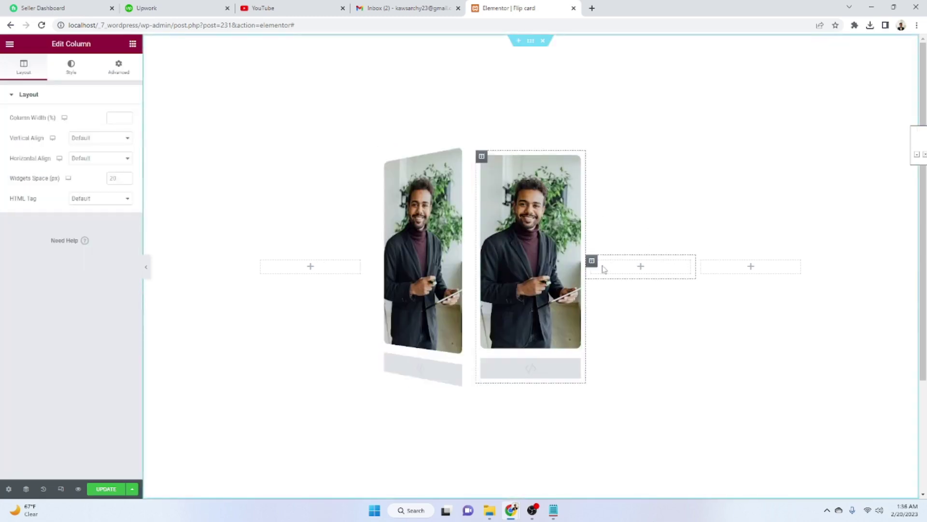
{"action": "right_click", "coordinate": [593, 262]}
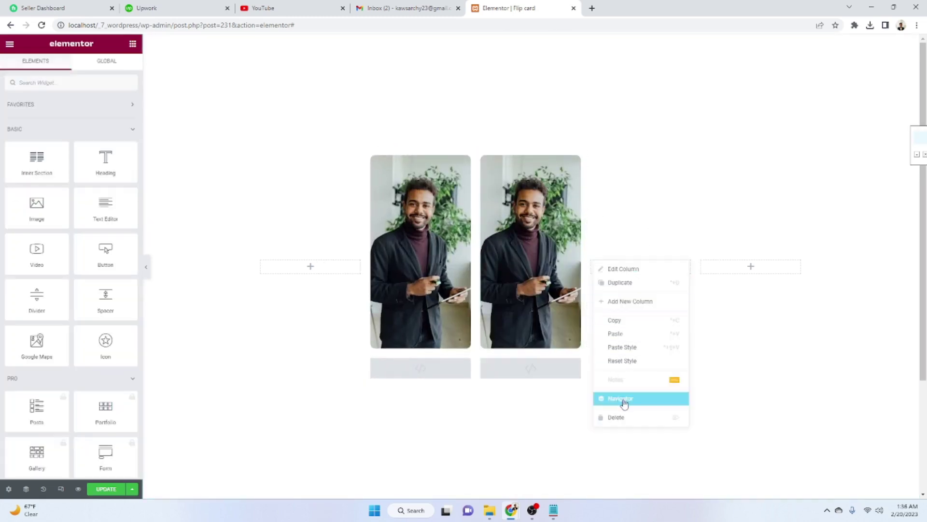
{"action": "left_click", "coordinate": [626, 416]}
{"action": "right_click", "coordinate": [679, 261]}
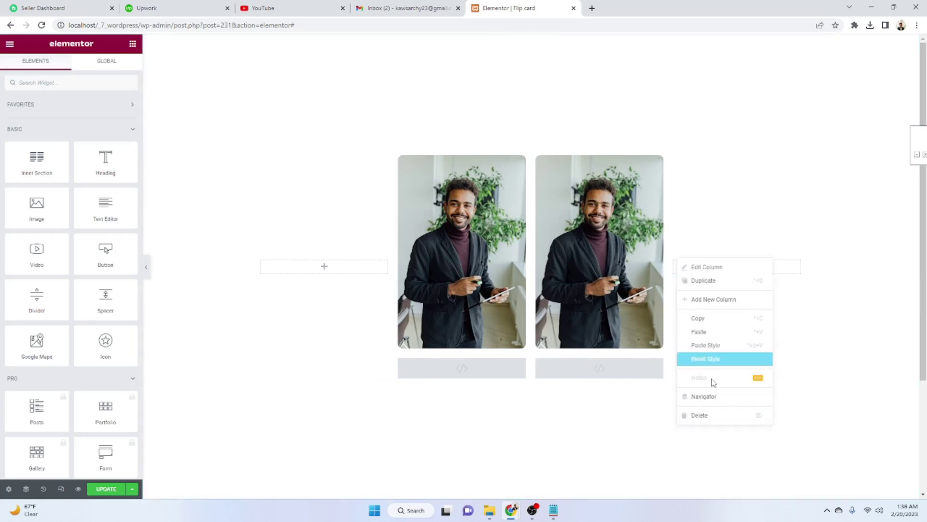
{"action": "left_click", "coordinate": [718, 417]}
{"action": "right_click", "coordinate": [261, 262]}
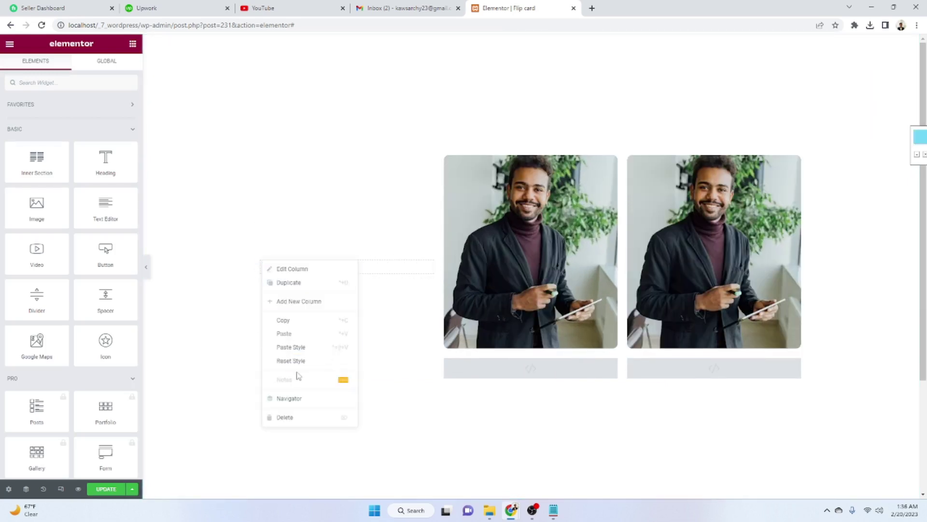
{"action": "left_click", "coordinate": [300, 418]}
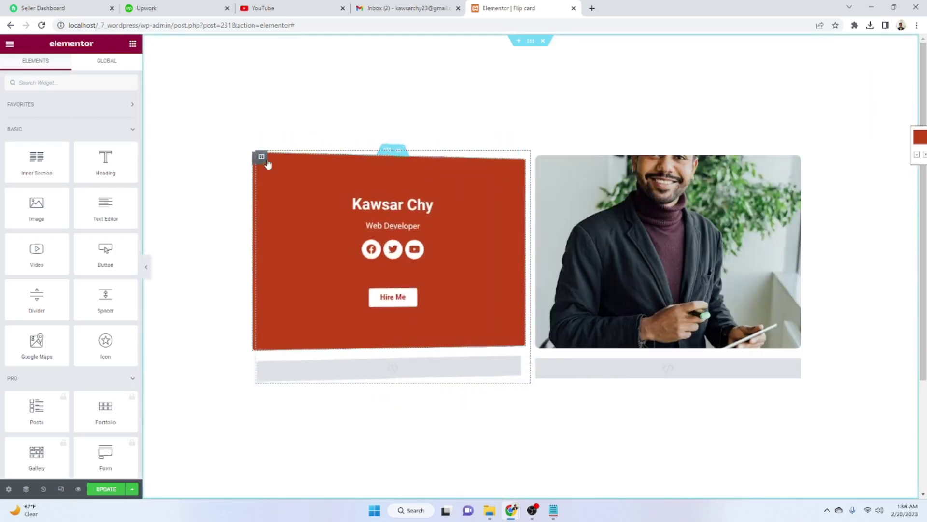
- Duplicate the flip card column twice more to make third and fourth cards
{"action": "right_click", "coordinate": [262, 158]}
{"action": "left_click", "coordinate": [307, 181]}
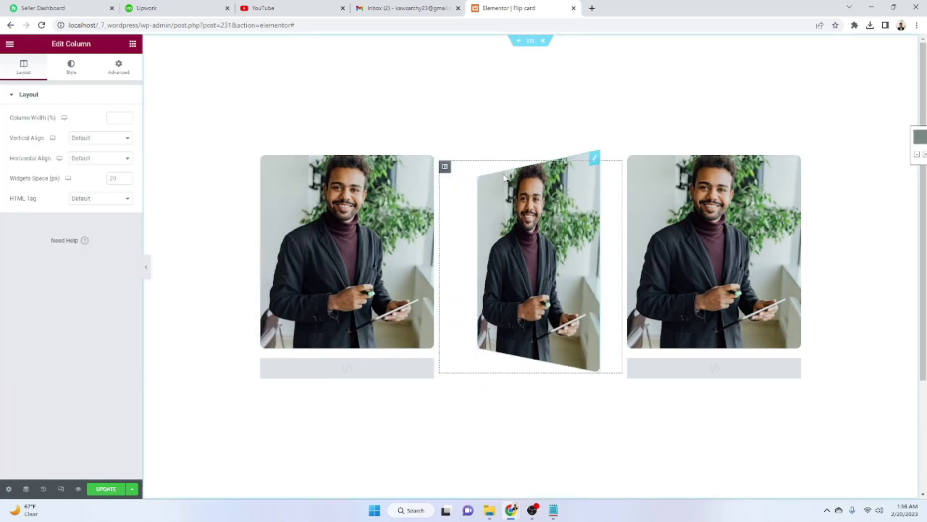
{"action": "right_click", "coordinate": [628, 158]}
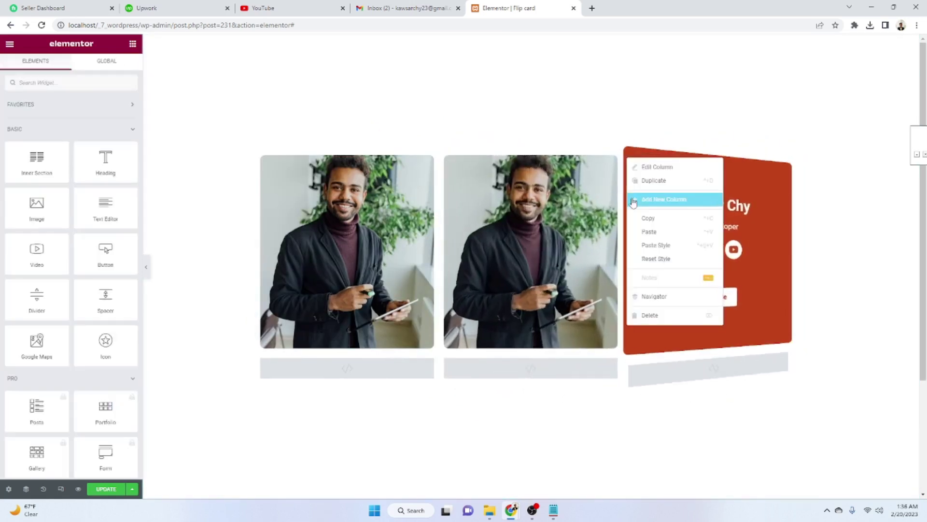
{"action": "left_click", "coordinate": [663, 185]}
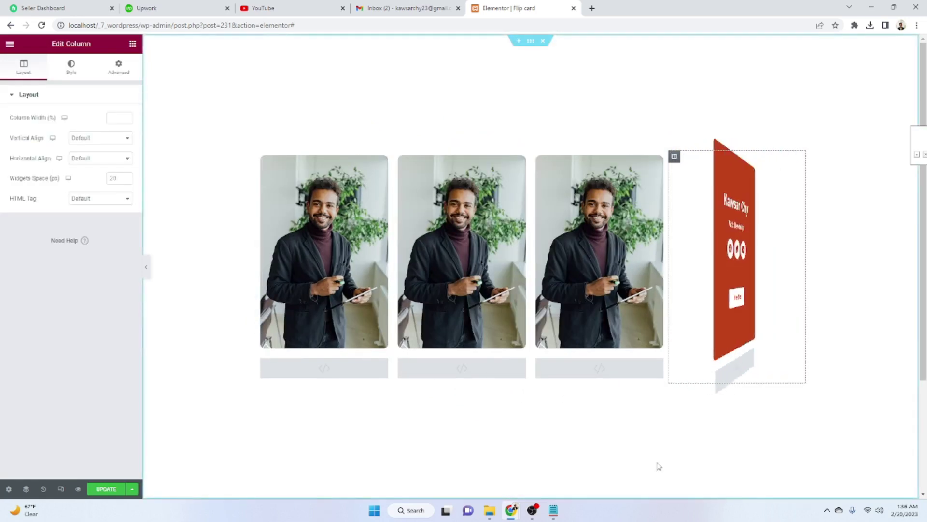
- Delete the extra duplicated CSS code blocks and duplicate a card column again for the fourth card
{"action": "left_click", "coordinate": [341, 370]}
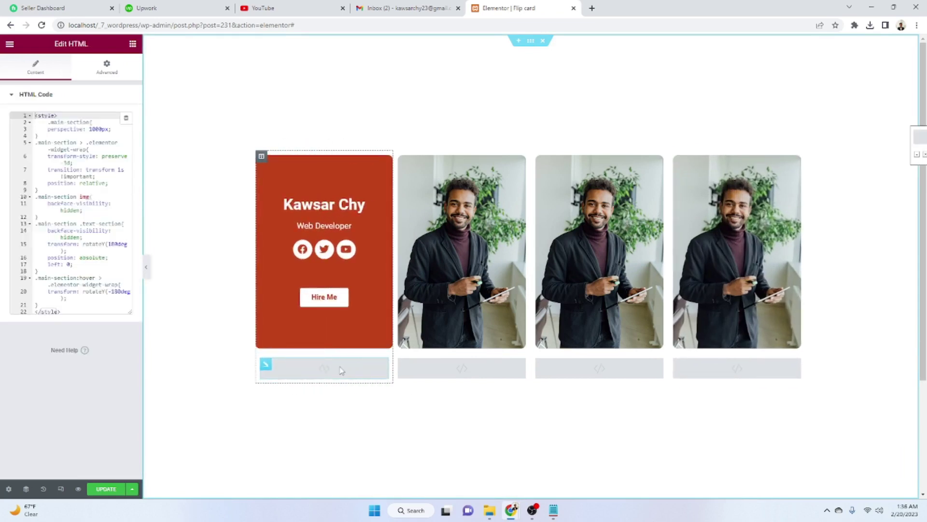
{"action": "right_click", "coordinate": [317, 369]}
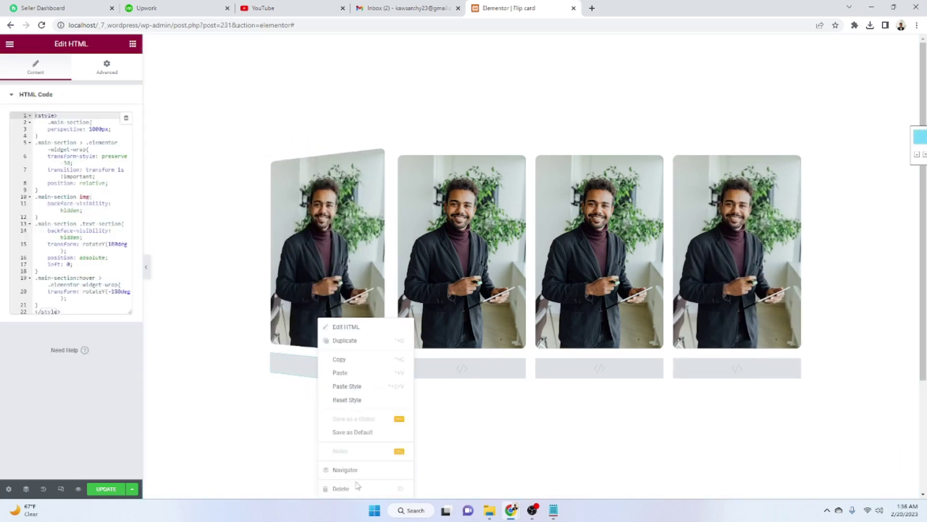
{"action": "left_click", "coordinate": [343, 489]}
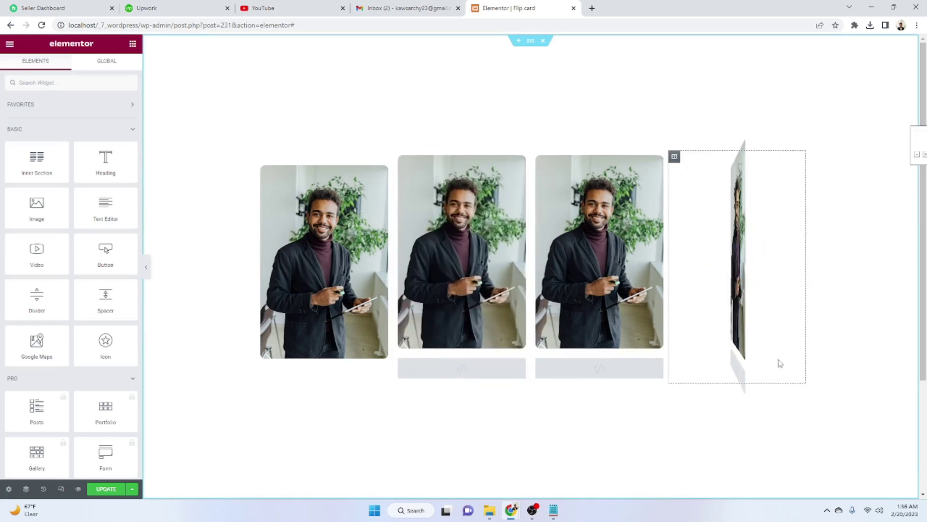
{"action": "right_click", "coordinate": [478, 375]}
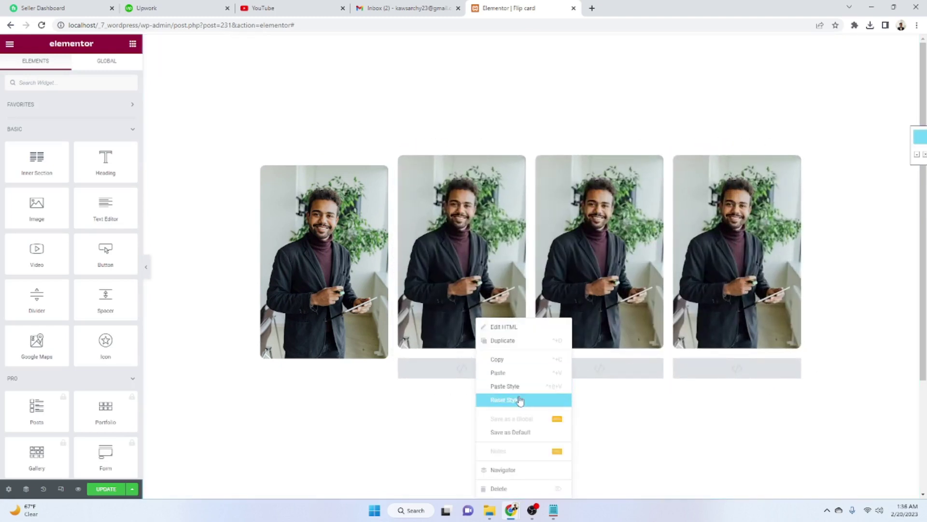
{"action": "left_click", "coordinate": [518, 488]}
{"action": "right_click", "coordinate": [573, 332]}
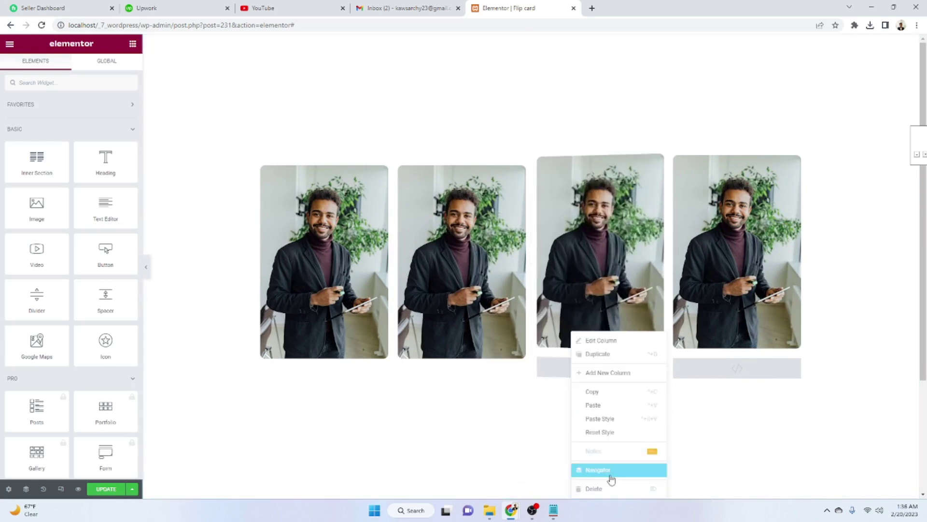
{"action": "left_click", "coordinate": [610, 488]}
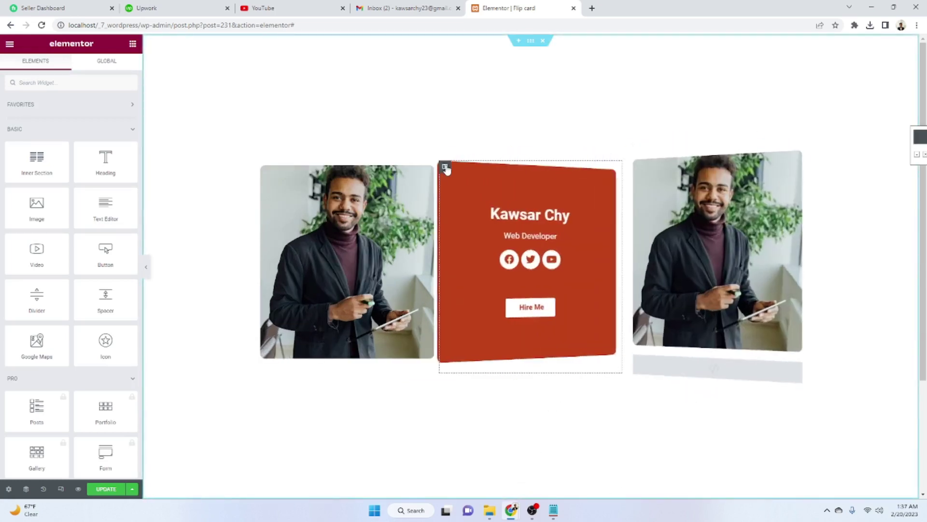
{"action": "right_click", "coordinate": [447, 167]}
{"action": "left_click", "coordinate": [456, 188]}
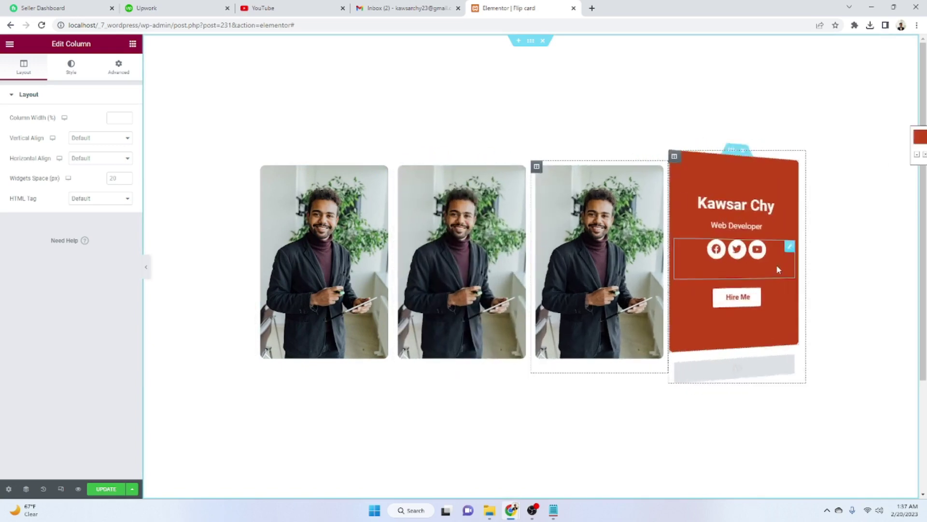
- Switch to the incognito flip image reference page
{"action": "key", "text": "alt+Tab"}
{"action": "key", "text": "alt+Tab"}
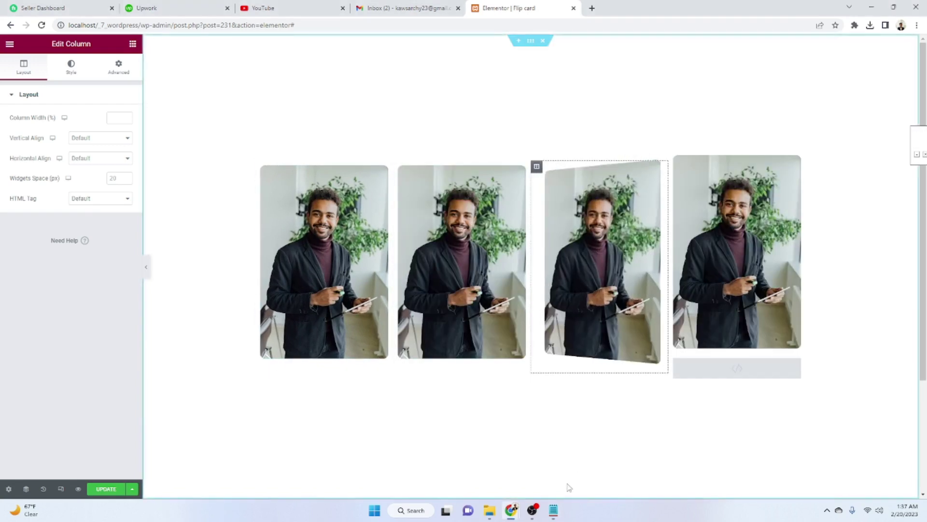
{"action": "mouse_move", "coordinate": [518, 510]}
{"action": "left_click", "coordinate": [567, 457]}
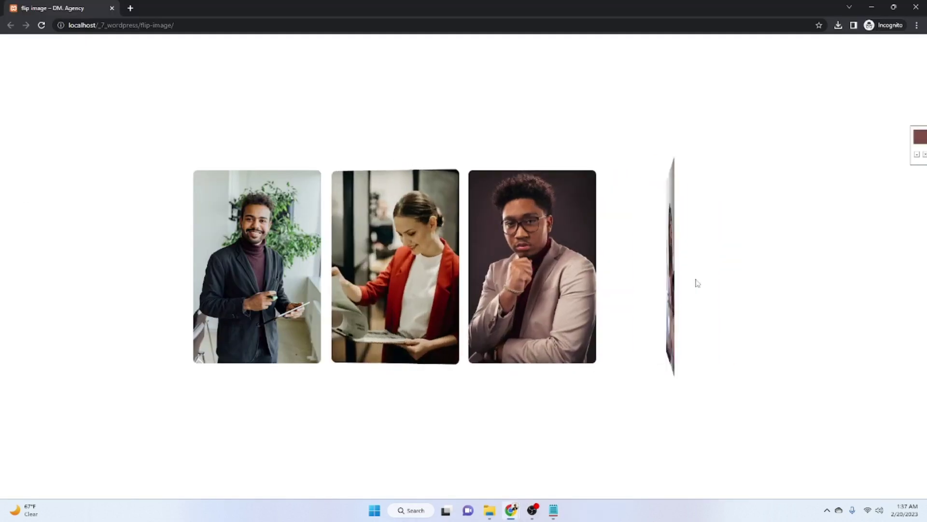
- Switch from the incognito reference window back to the Elementor editor
{"action": "key", "text": "alt+Tab"}
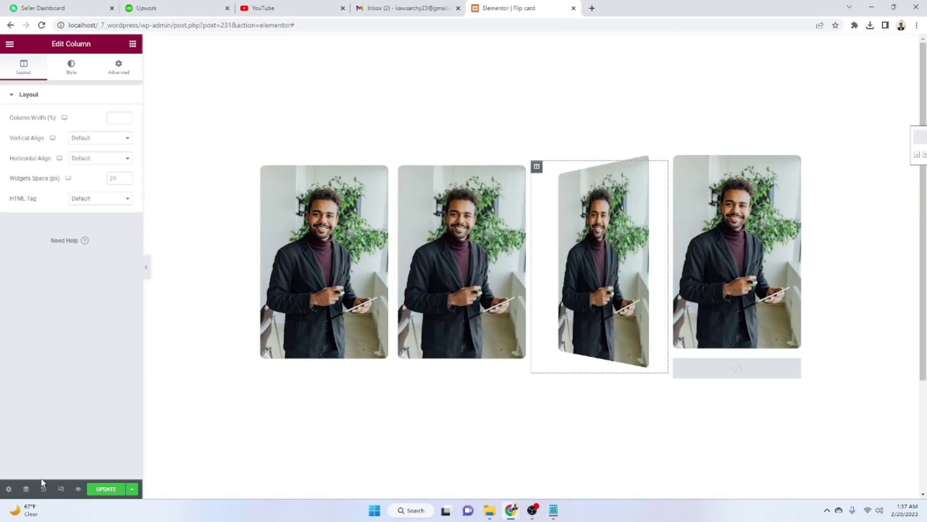
- Using the Navigator, replace the second card's front image with the woman-in-red photo
{"action": "left_click", "coordinate": [26, 490]}
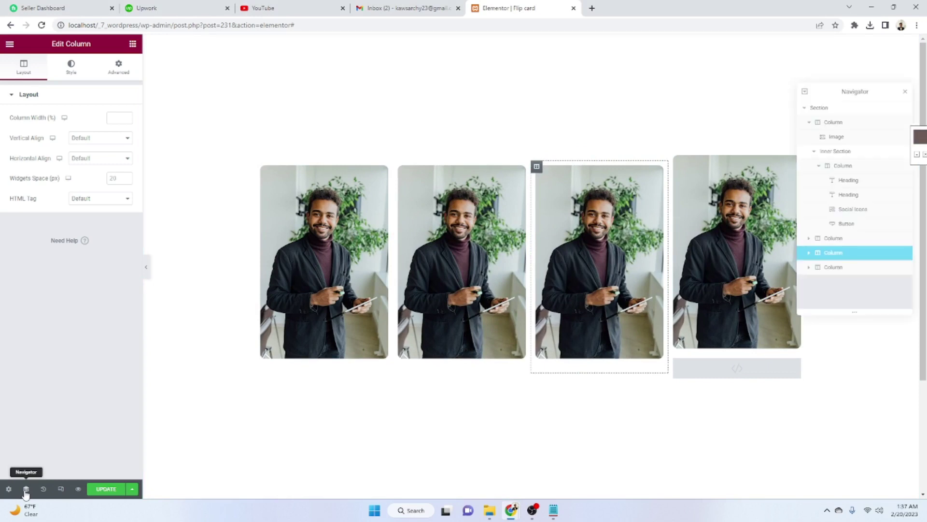
{"action": "left_click", "coordinate": [805, 108]}
{"action": "left_click", "coordinate": [805, 109]}
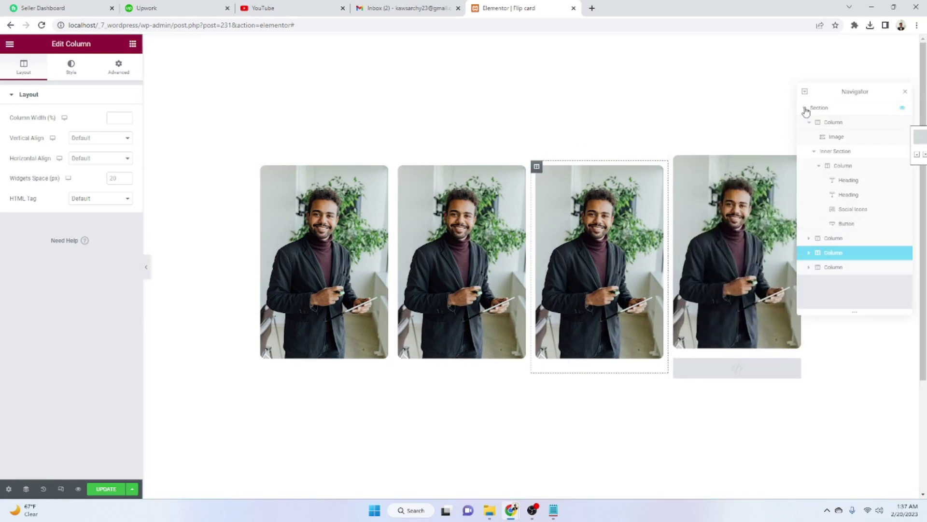
{"action": "left_click", "coordinate": [805, 110]}
{"action": "left_click", "coordinate": [804, 109]}
{"action": "left_click", "coordinate": [810, 124]}
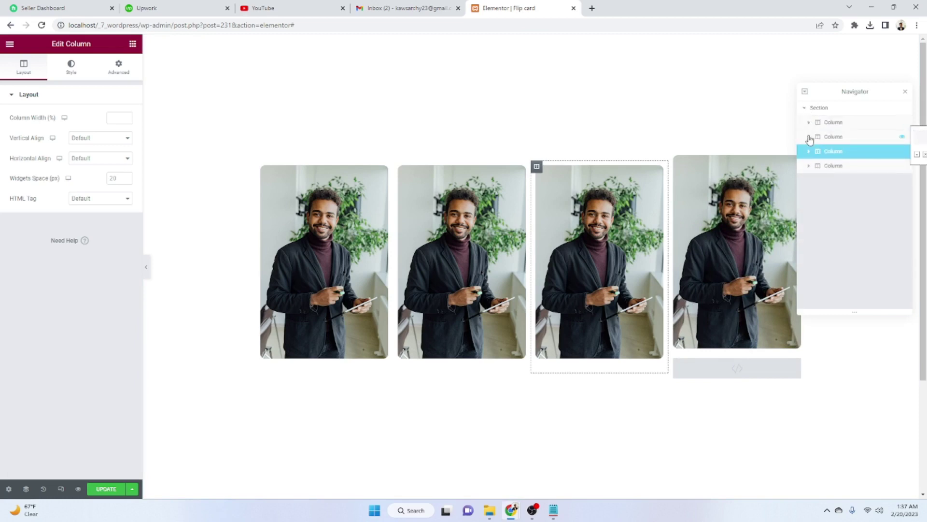
{"action": "left_click", "coordinate": [809, 137]}
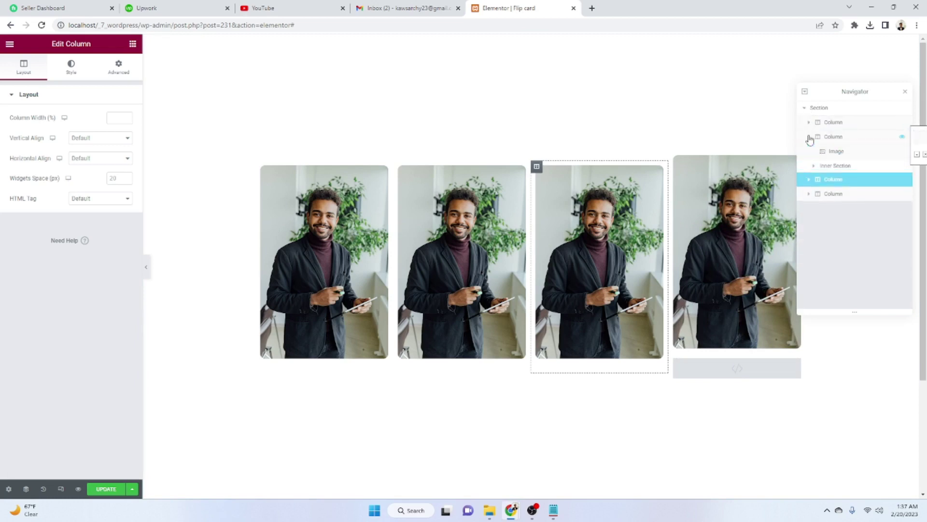
{"action": "left_click", "coordinate": [840, 152]}
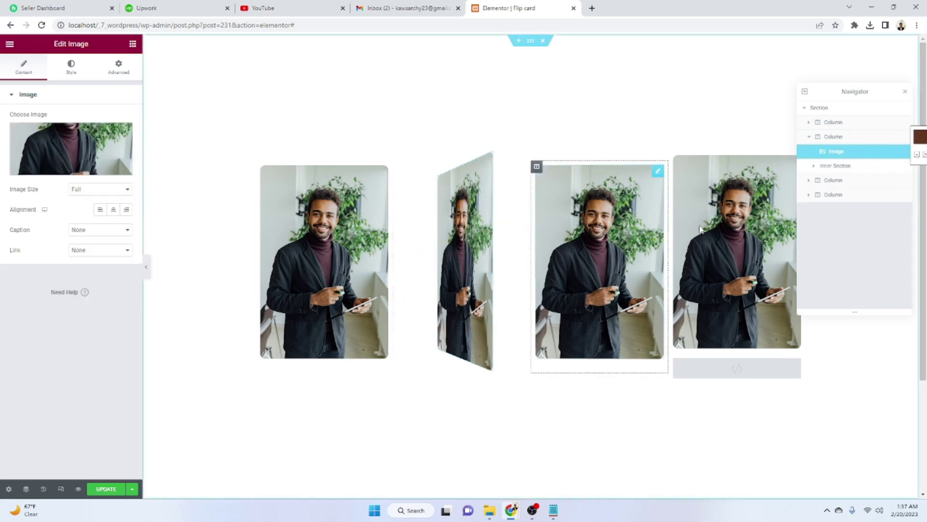
{"action": "left_click", "coordinate": [85, 167]}
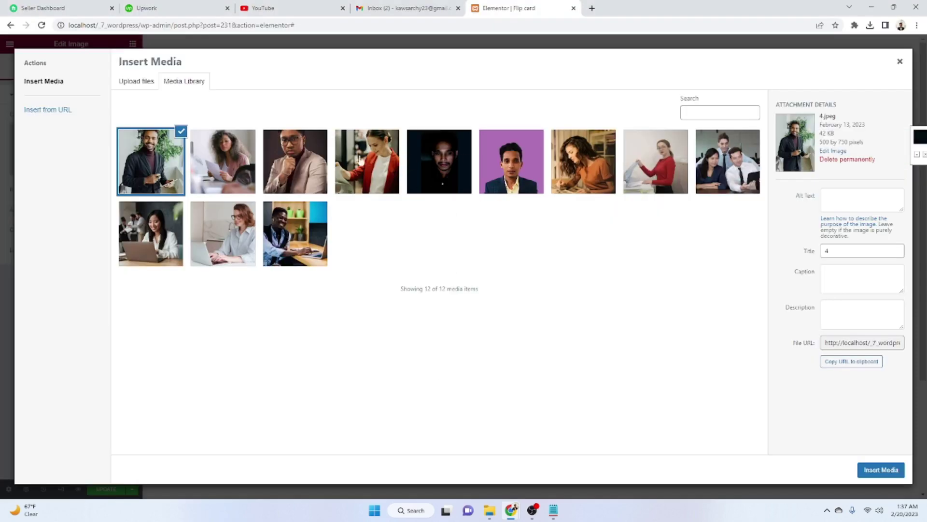
{"action": "left_click", "coordinate": [360, 160]}
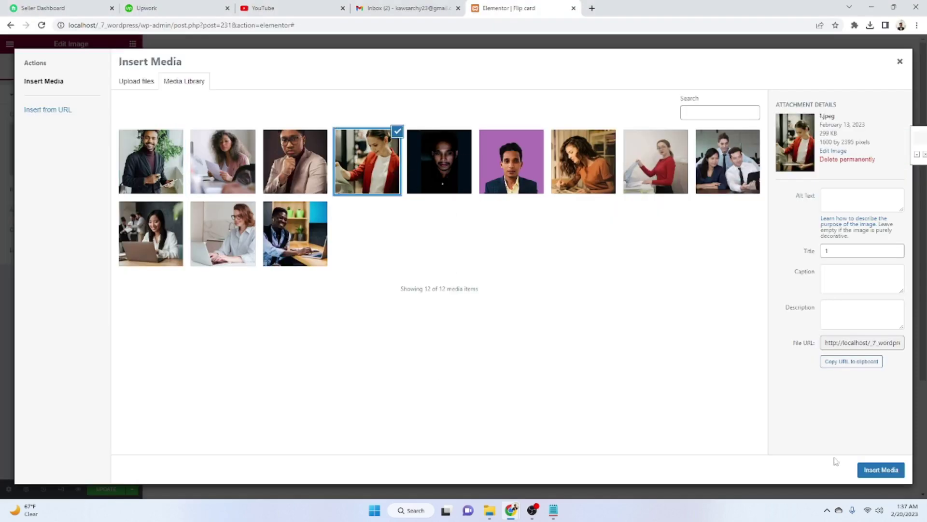
{"action": "left_click", "coordinate": [881, 470]}
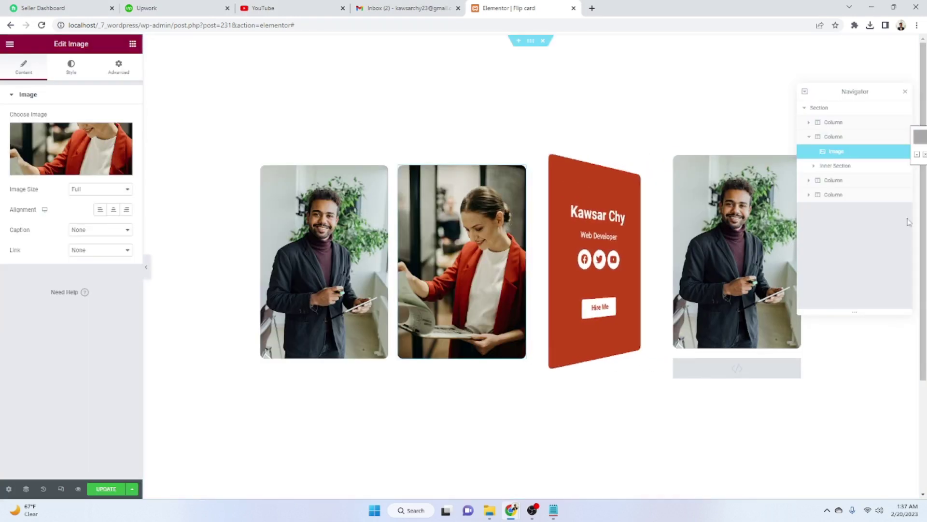
- Replace the third card's front image with the man-with-glasses photo
{"action": "left_click", "coordinate": [810, 182]}
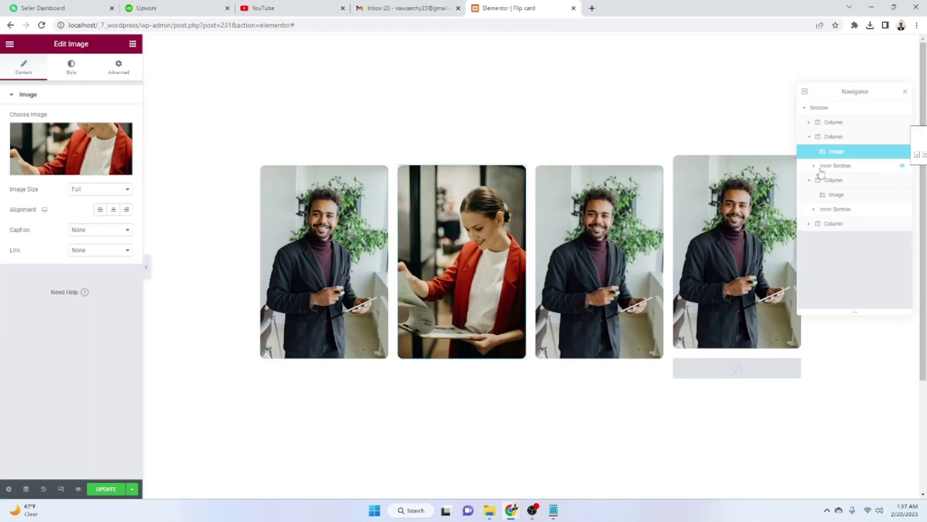
{"action": "left_click", "coordinate": [814, 166]}
{"action": "left_click", "coordinate": [826, 182]}
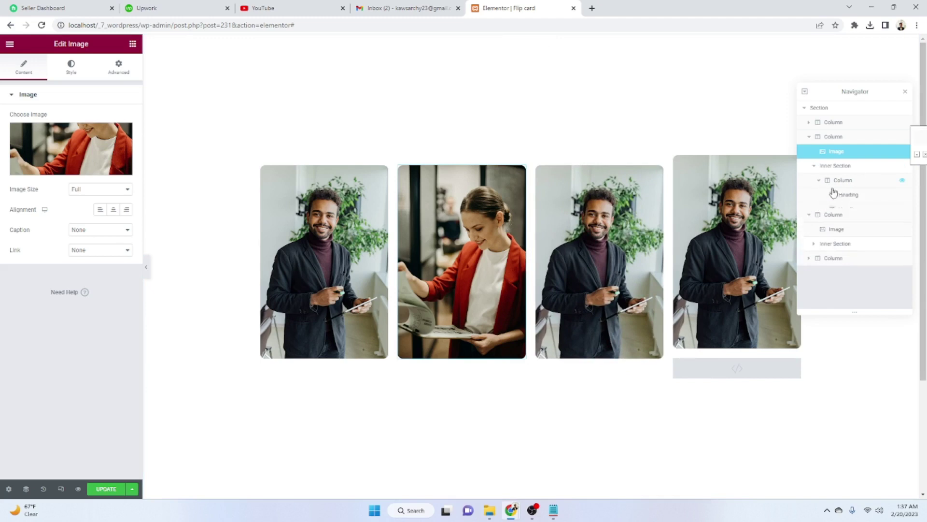
{"action": "left_click", "coordinate": [851, 196]}
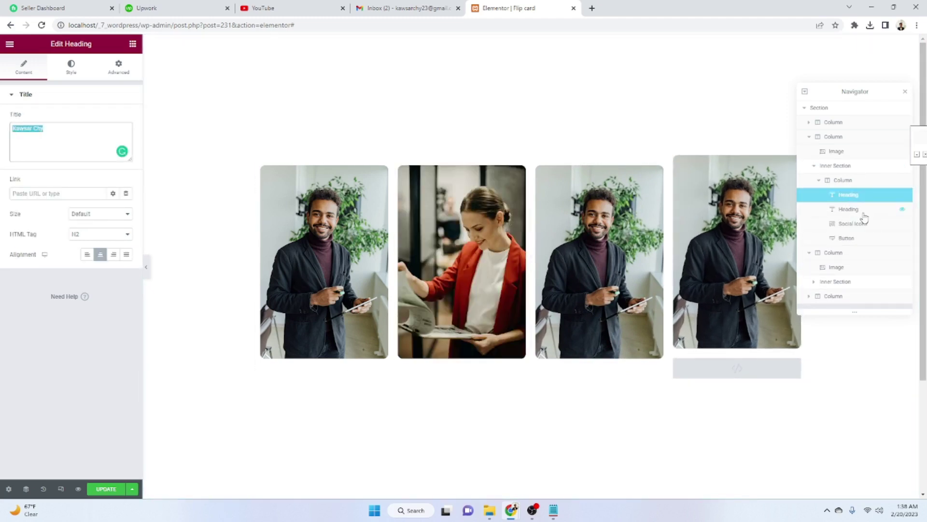
{"action": "left_click", "coordinate": [849, 209]}
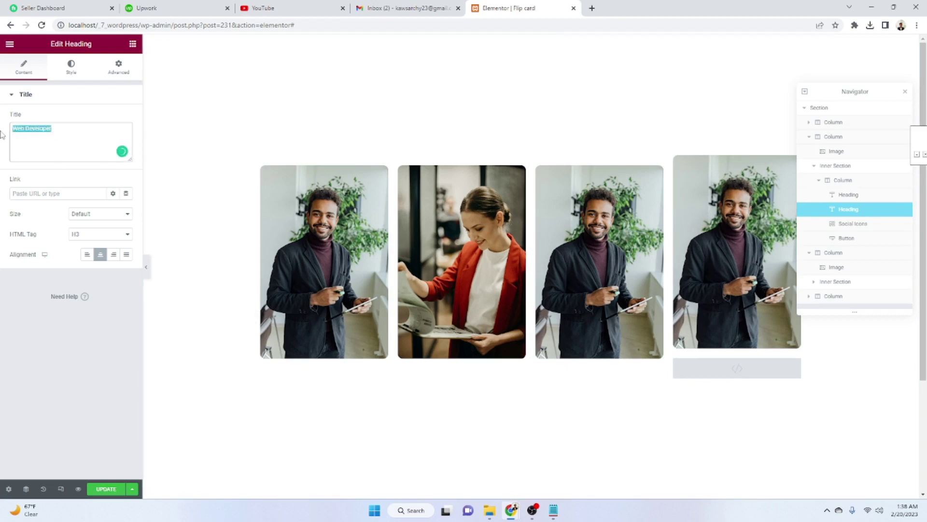
{"action": "left_click", "coordinate": [837, 268]}
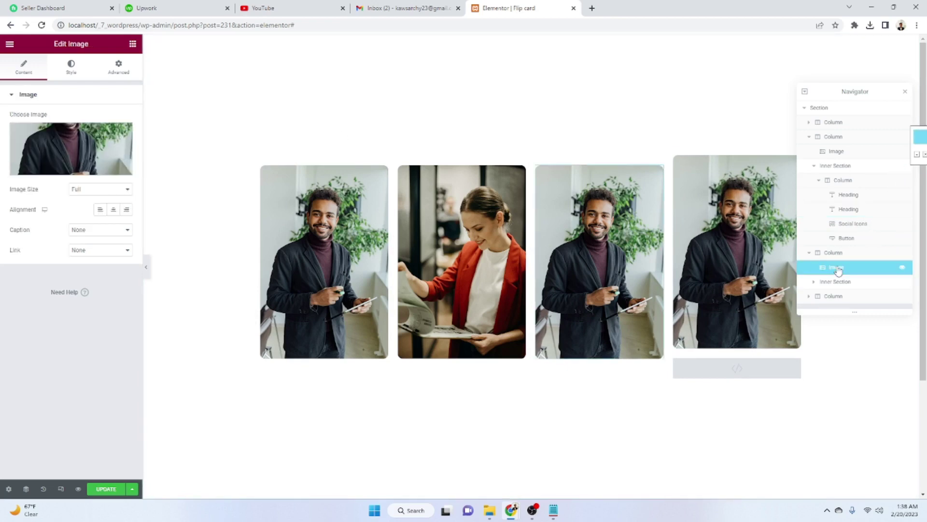
{"action": "left_click", "coordinate": [73, 164]}
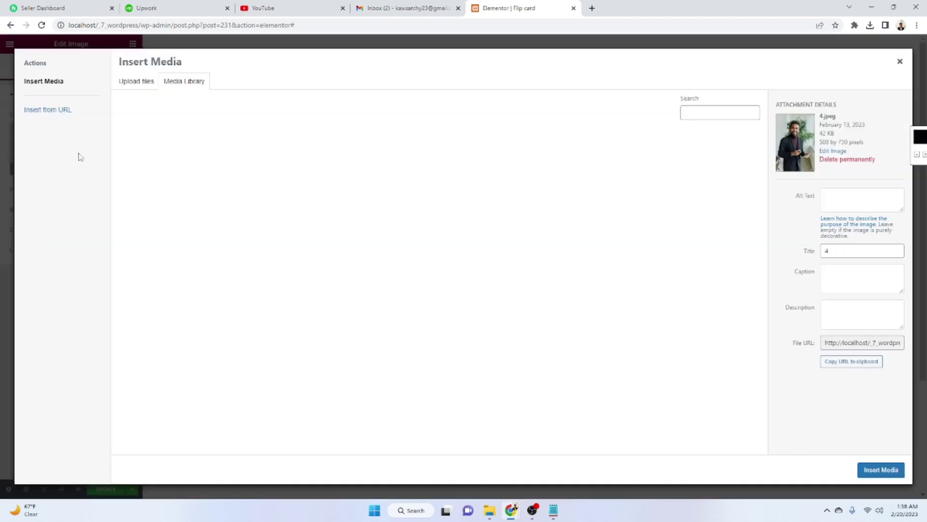
{"action": "key", "text": "alt+Tab"}
{"action": "key", "text": "alt+Tab"}
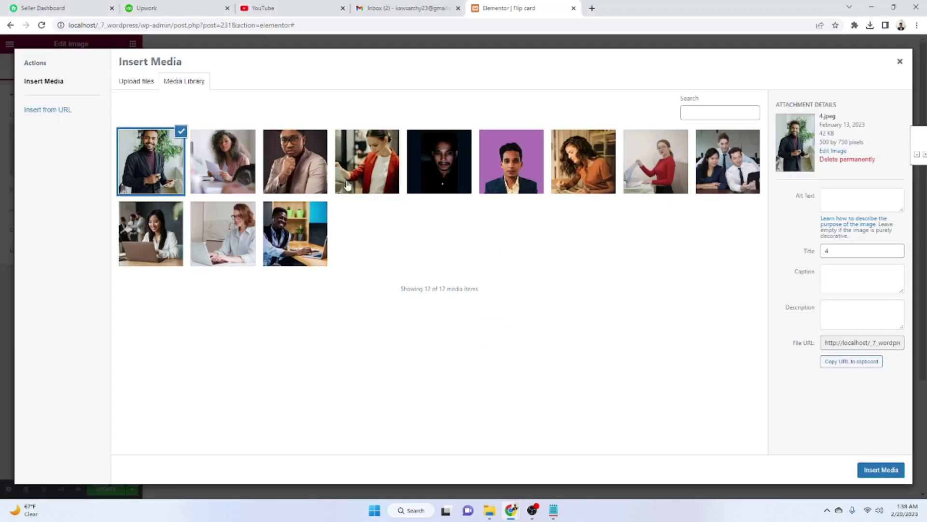
{"action": "left_click", "coordinate": [902, 471]}
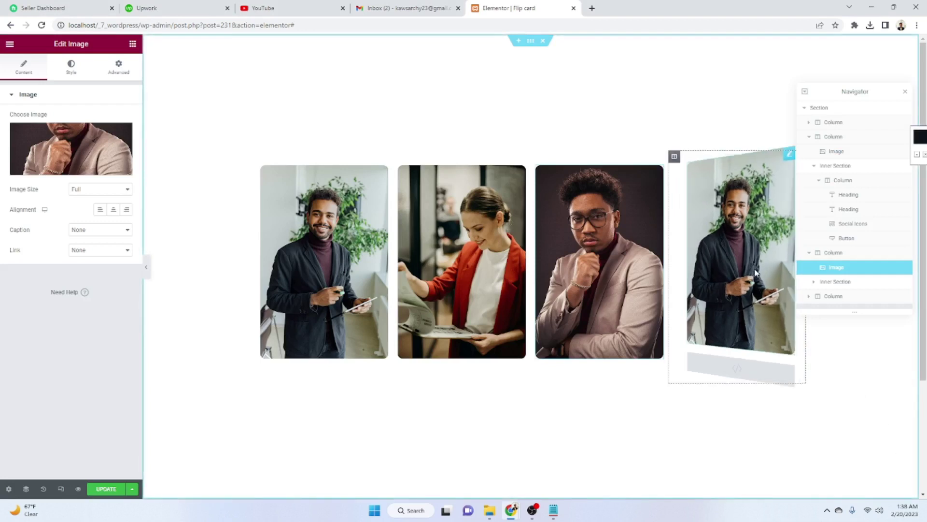
- Replace the fourth card's front image with the curly-haired woman photo
{"action": "left_click", "coordinate": [811, 296]}
{"action": "scroll", "coordinate": [845, 280], "scroll_direction": "down", "scroll_amount": 1}
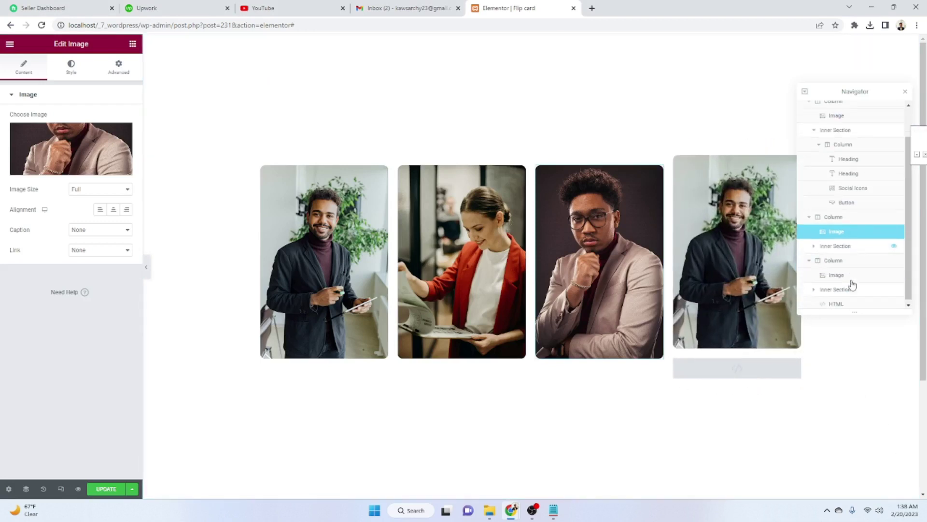
{"action": "left_click", "coordinate": [843, 274]}
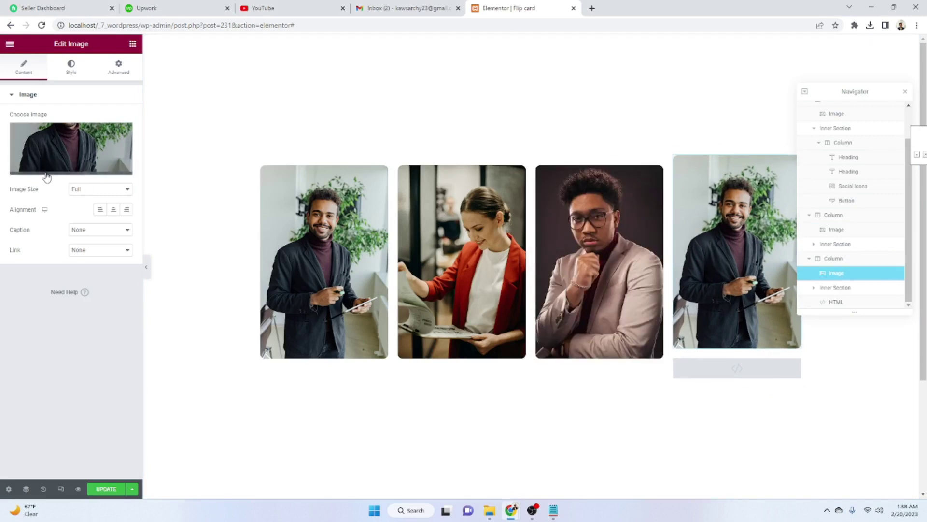
{"action": "left_click", "coordinate": [62, 170]}
{"action": "left_click", "coordinate": [239, 181]}
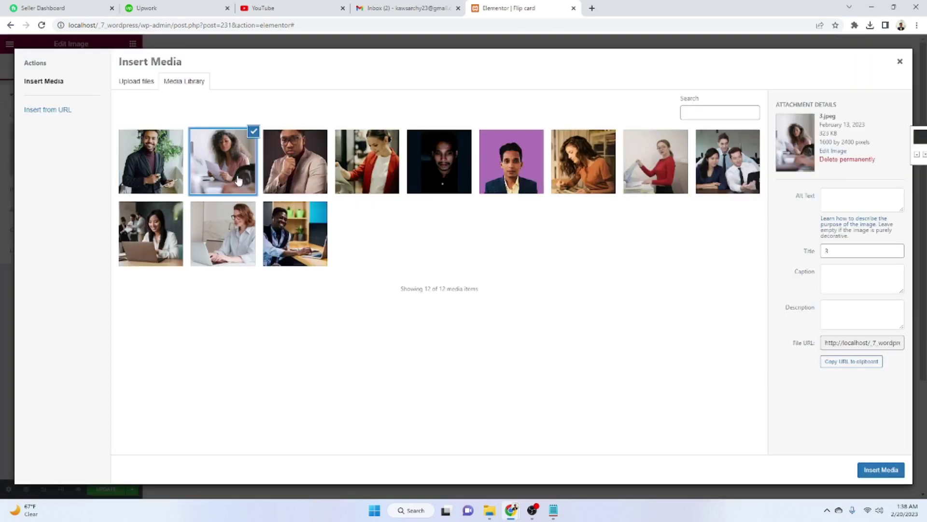
{"action": "left_click", "coordinate": [880, 469]}
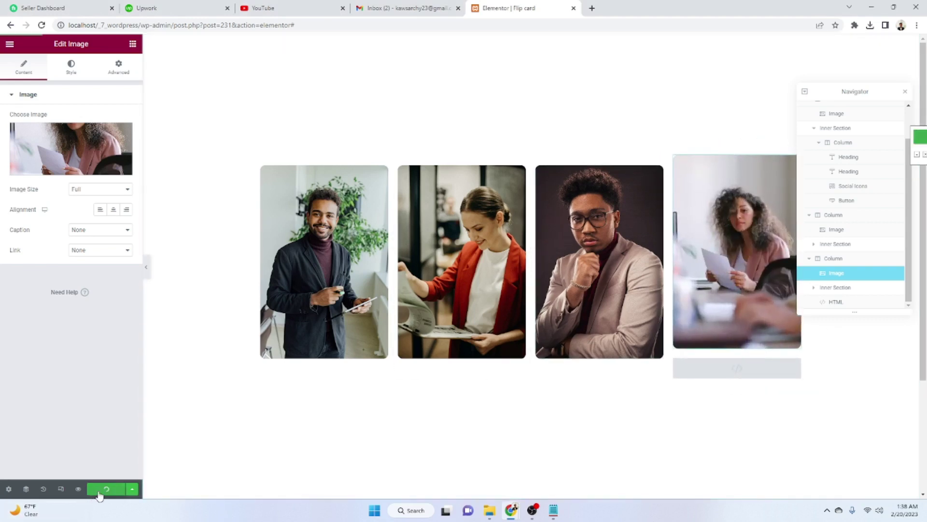
- Preview the page in a new tab and copy the flip-card page address
{"action": "left_click", "coordinate": [905, 93]}
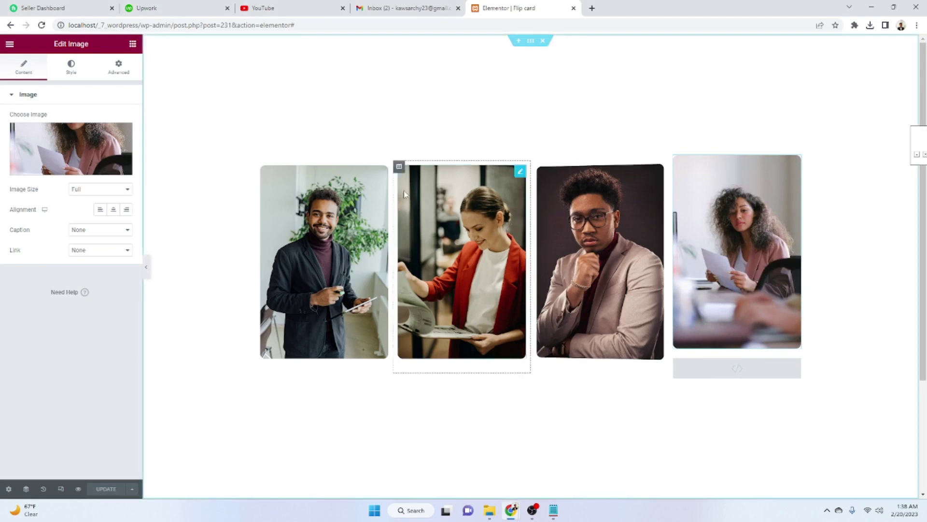
{"action": "left_click", "coordinate": [79, 489]}
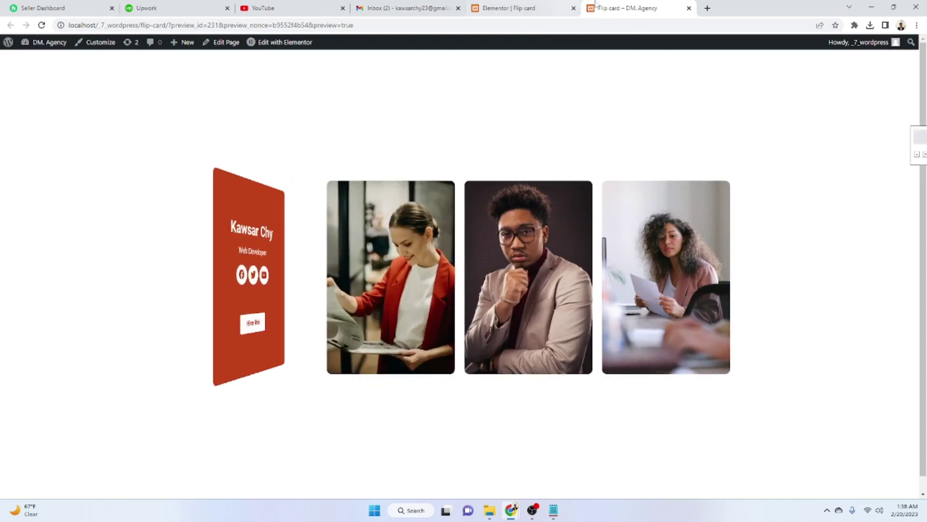
{"action": "left_click", "coordinate": [524, 9]}
{"action": "left_click", "coordinate": [605, 5]}
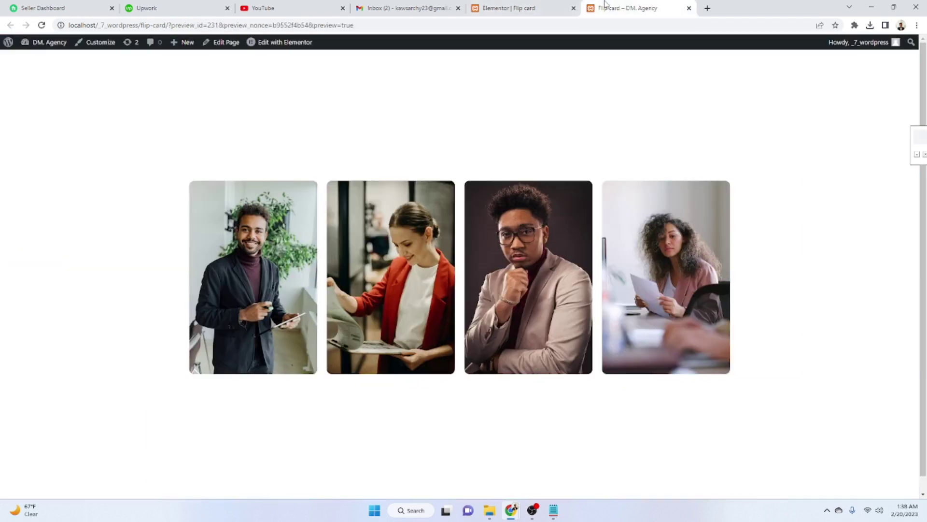
{"action": "left_click_drag", "start_coordinate": [168, 24], "coordinate": [53, 25]}
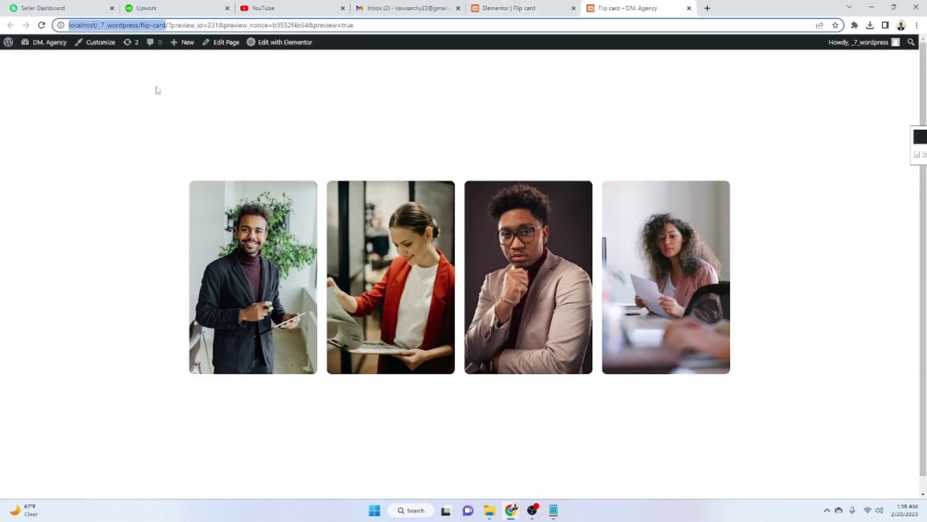
- Load the flip-card page in a new incognito tab, then return to the Elementor editor tab
{"action": "key", "text": "alt+Tab"}
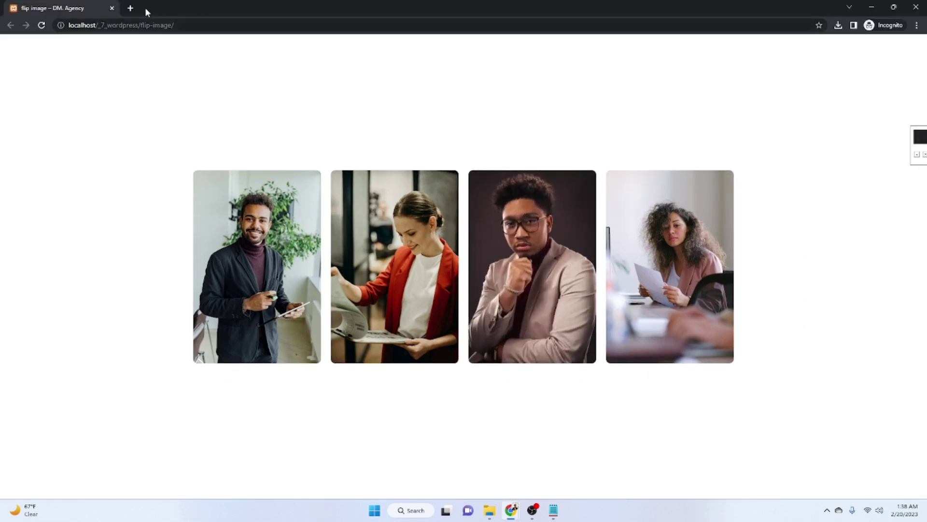
{"action": "left_click", "coordinate": [129, 8]}
{"action": "type", "text": "http://localhost/_7_wordpress/flip-card"}
{"action": "key", "text": "Return"}
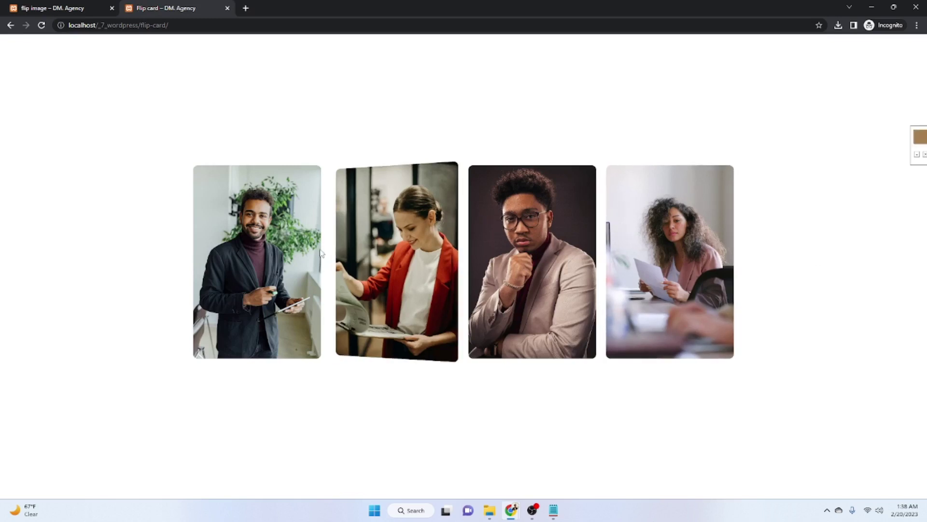
{"action": "key", "text": "alt+Tab"}
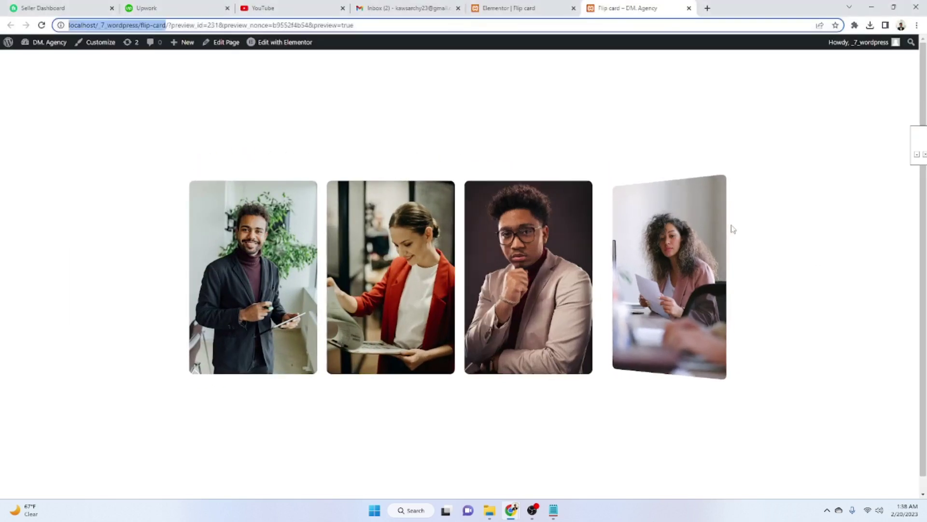
{"action": "left_click", "coordinate": [494, 6]}
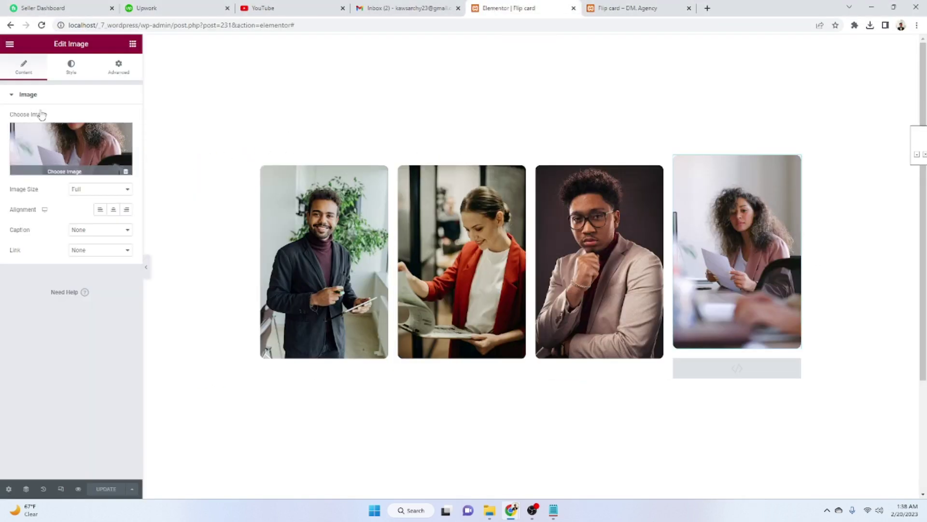
- In tablet responsive mode, set the first card column's width to 50
{"action": "left_click", "coordinate": [61, 489]}
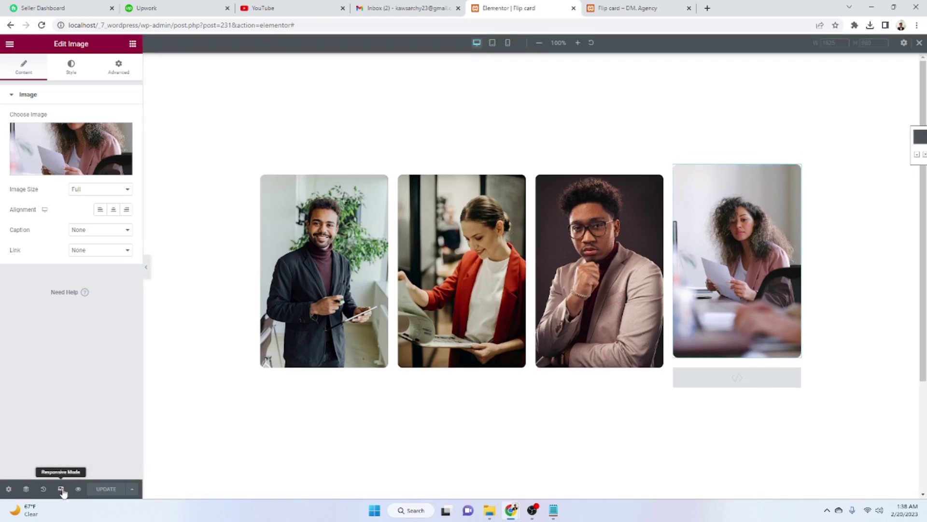
{"action": "left_click", "coordinate": [492, 44]}
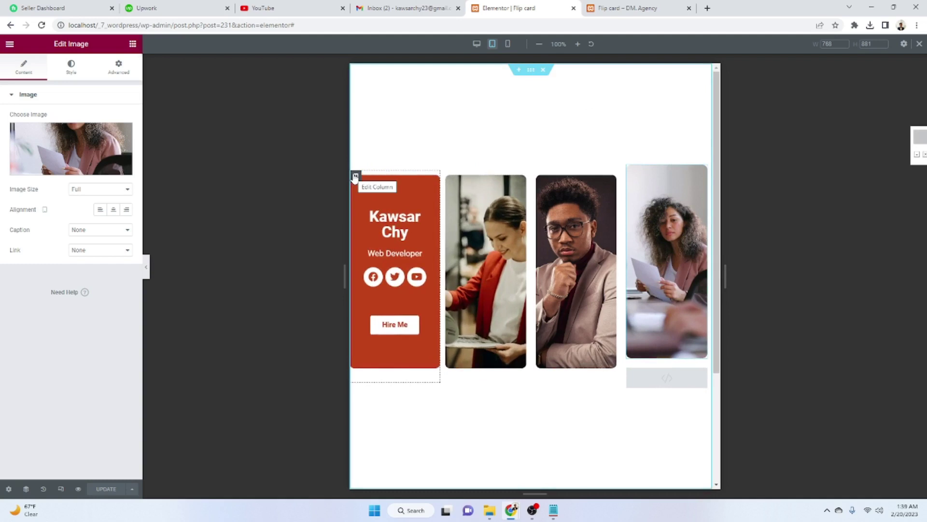
{"action": "left_click", "coordinate": [355, 176]}
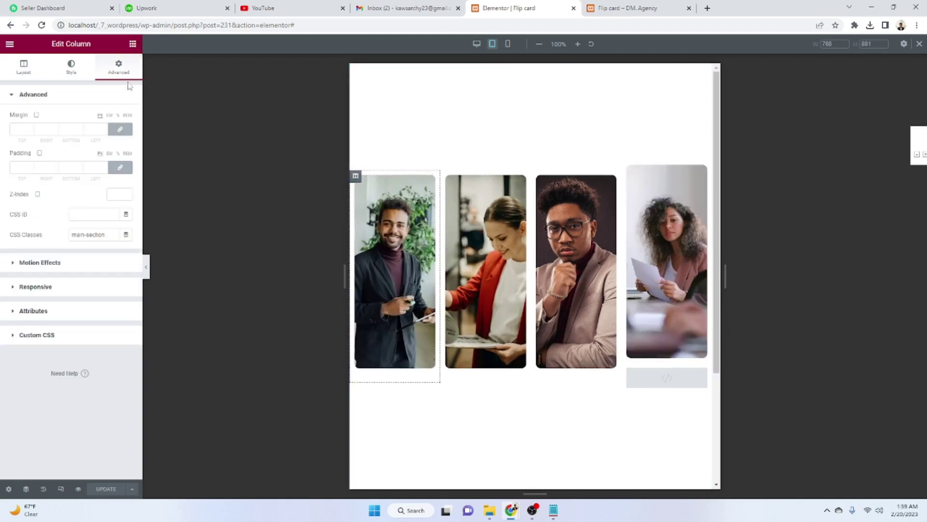
{"action": "left_click", "coordinate": [24, 70]}
{"action": "left_click", "coordinate": [123, 118]}
{"action": "type", "text": "50"}
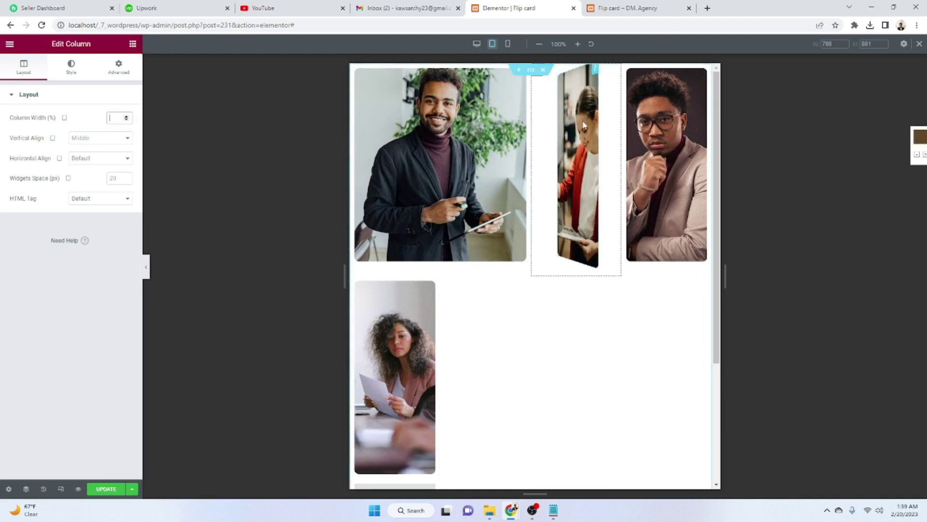
- Through the Navigator, set the second, third and fourth card columns to 50 width on tablet
{"action": "left_click", "coordinate": [355, 71]}
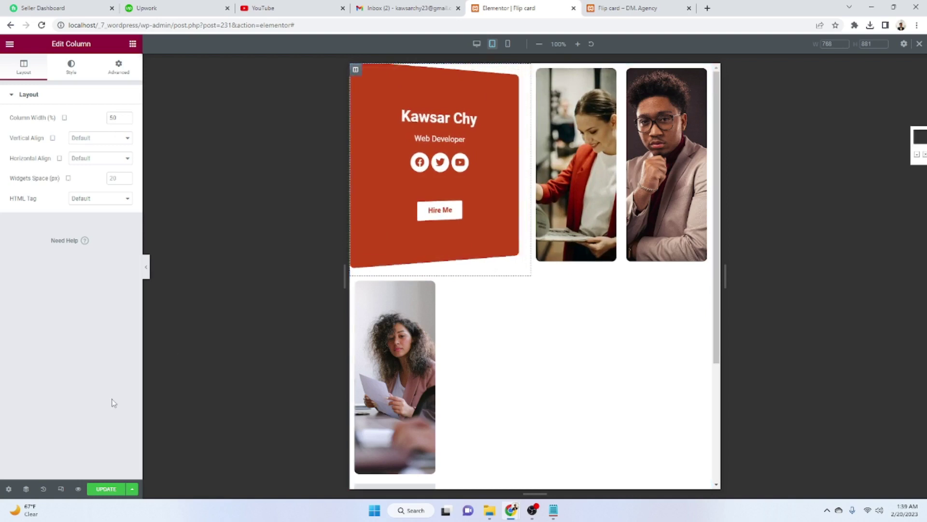
{"action": "left_click", "coordinate": [26, 489]}
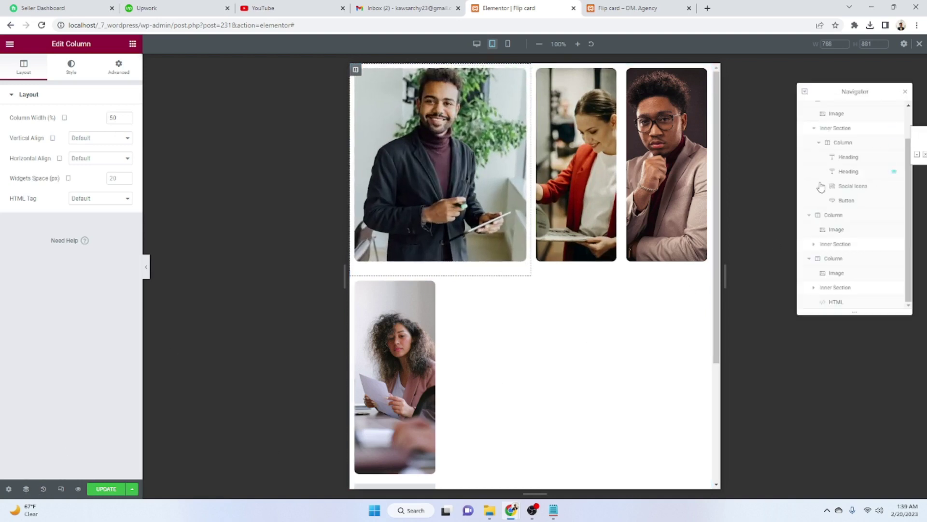
{"action": "left_click", "coordinate": [832, 254]}
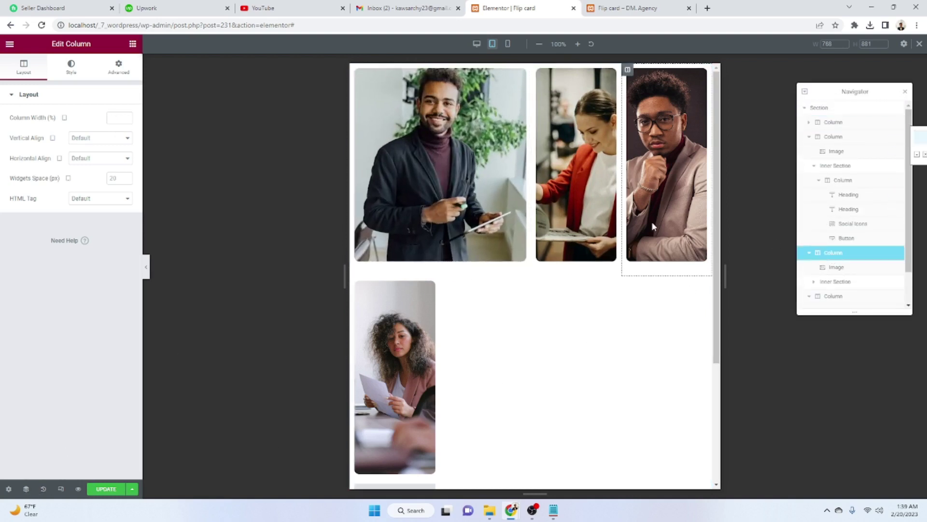
{"action": "left_click", "coordinate": [841, 167]}
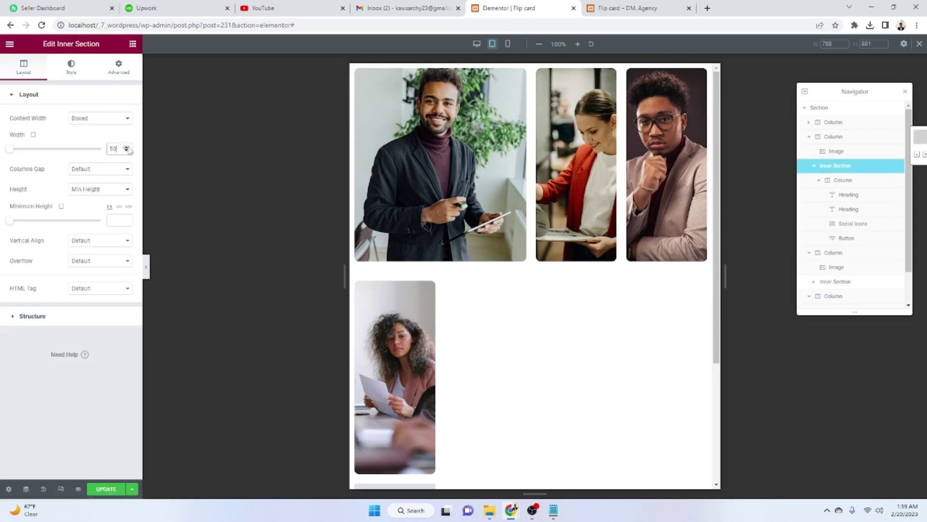
{"action": "left_click", "coordinate": [810, 137]}
{"action": "left_click", "coordinate": [836, 136]}
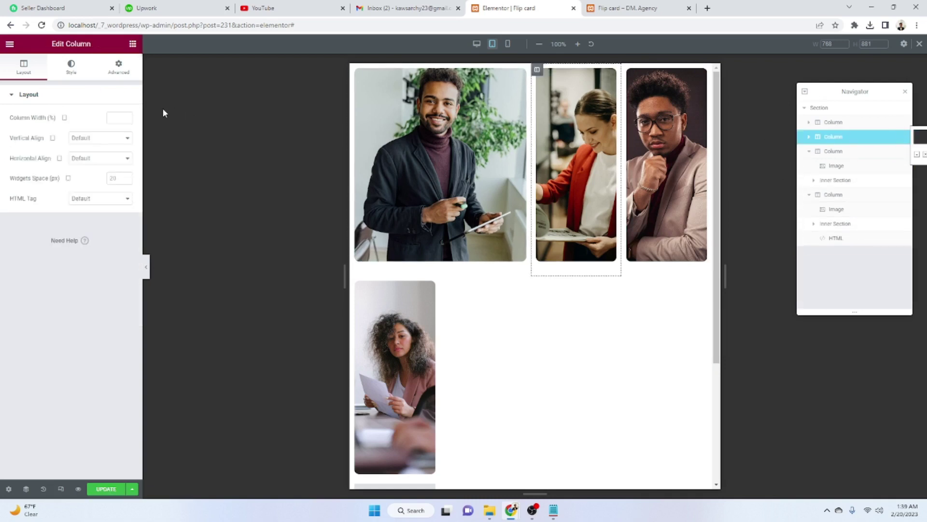
{"action": "type", "text": "50"}
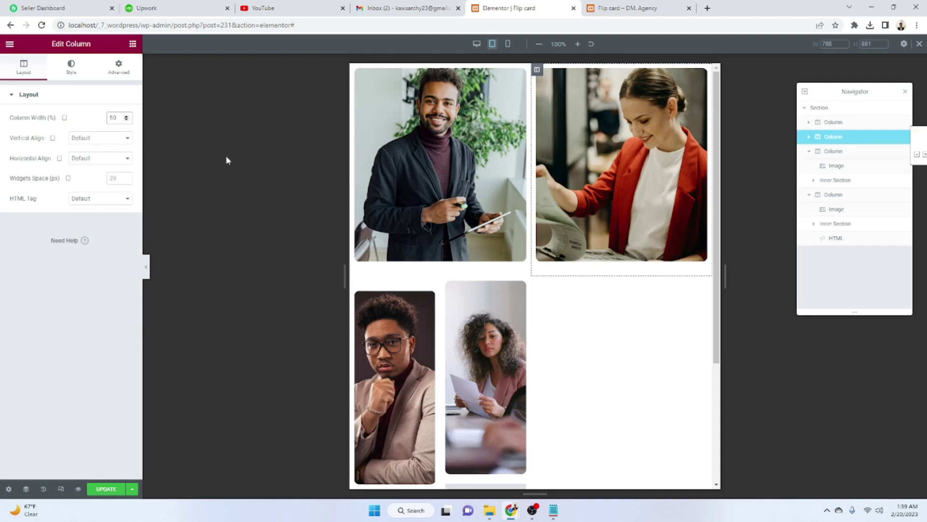
{"action": "left_click", "coordinate": [836, 152]}
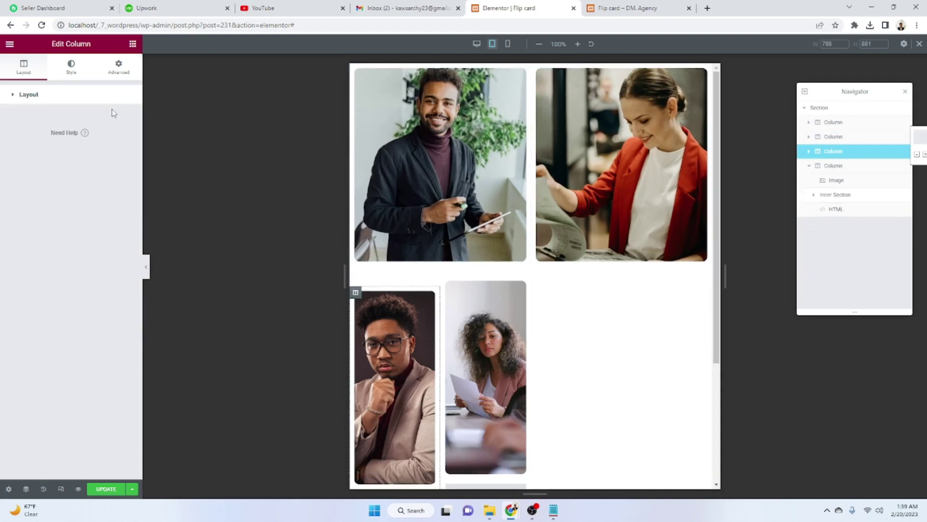
{"action": "type", "text": "50"}
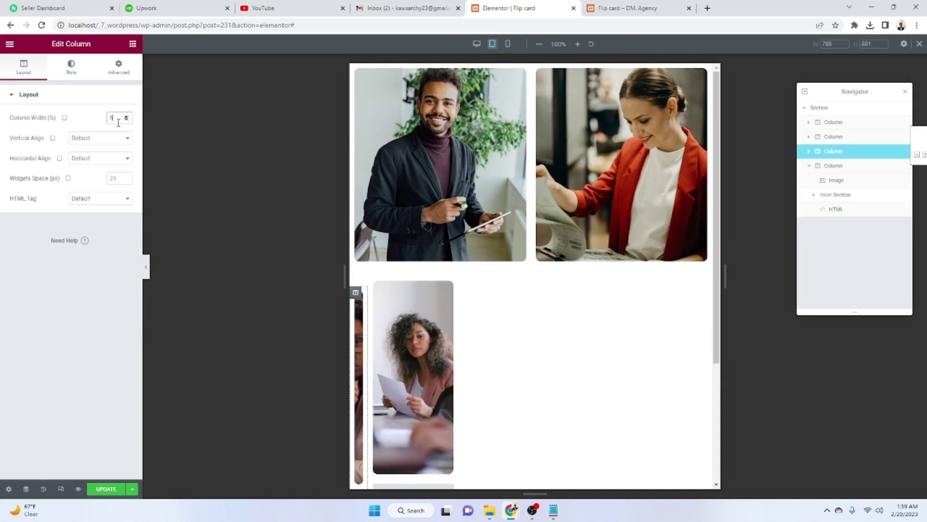
{"action": "left_click", "coordinate": [831, 166]}
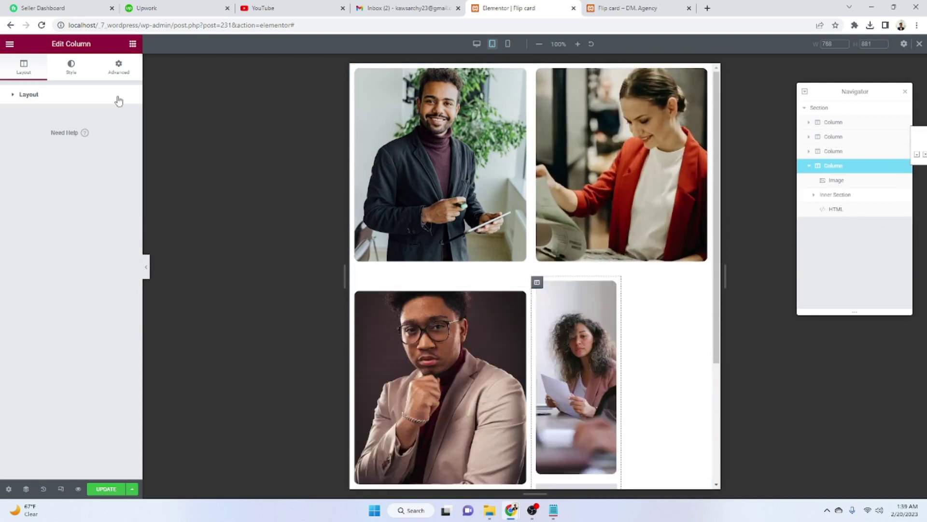
{"action": "left_click", "coordinate": [119, 96]}
{"action": "type", "text": "50"}
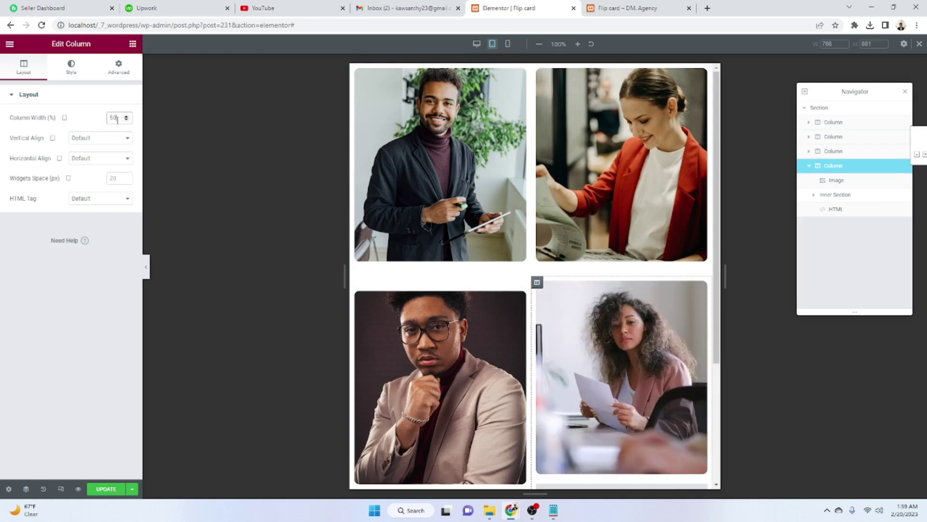
- Save the page, check the stacked mobile layout, and return to desktop view
{"action": "left_click", "coordinate": [106, 489]}
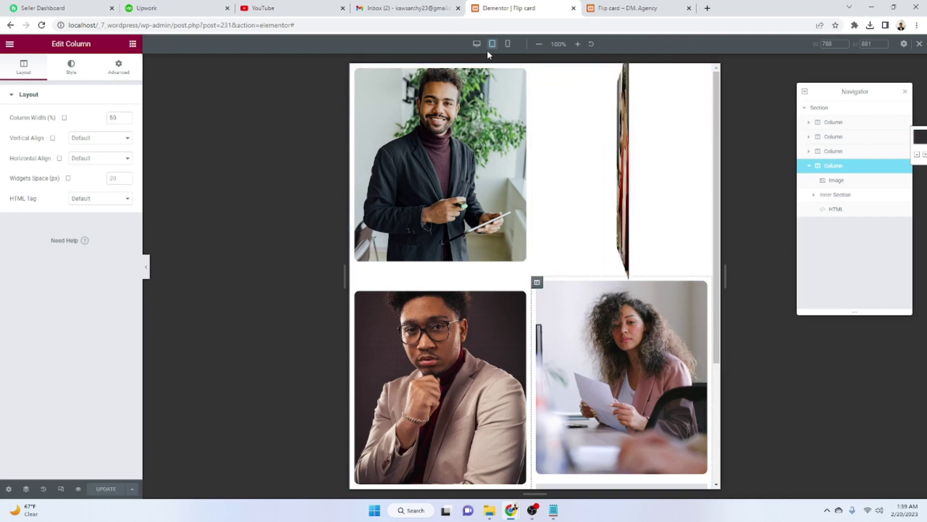
{"action": "left_click", "coordinate": [507, 44]}
{"action": "scroll", "coordinate": [567, 367], "scroll_direction": "down", "scroll_amount": 10}
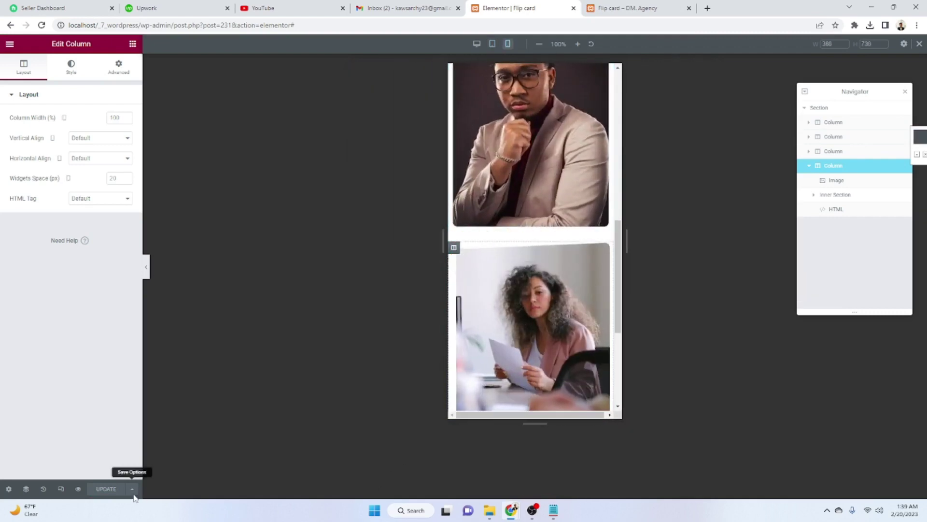
{"action": "left_click", "coordinate": [921, 44]}
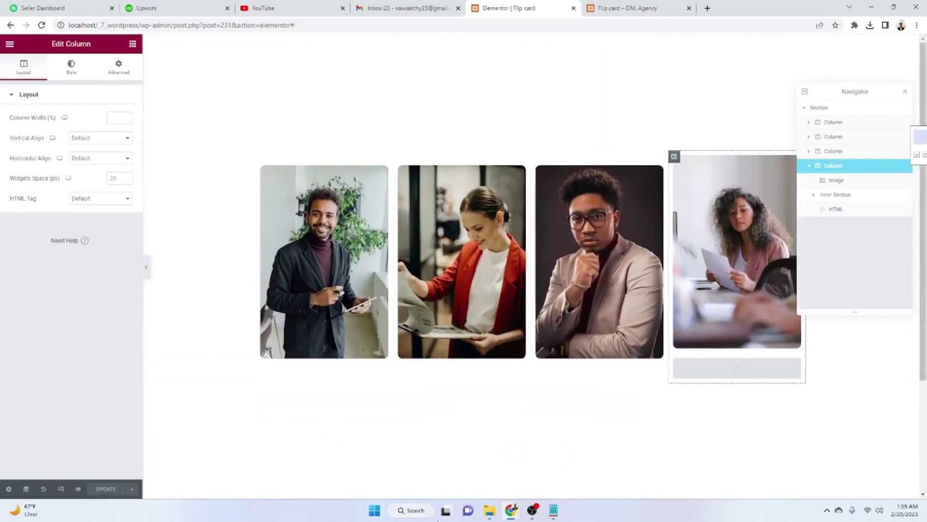
- Open Chrome DevTools on the live flip-card page with the device toolbar enabled
{"action": "left_click", "coordinate": [562, 451]}
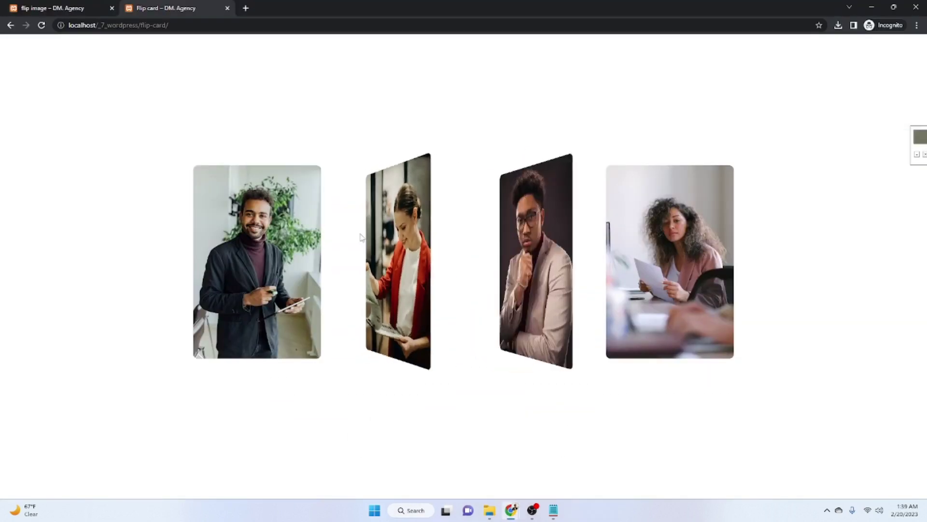
{"action": "right_click", "coordinate": [430, 126]}
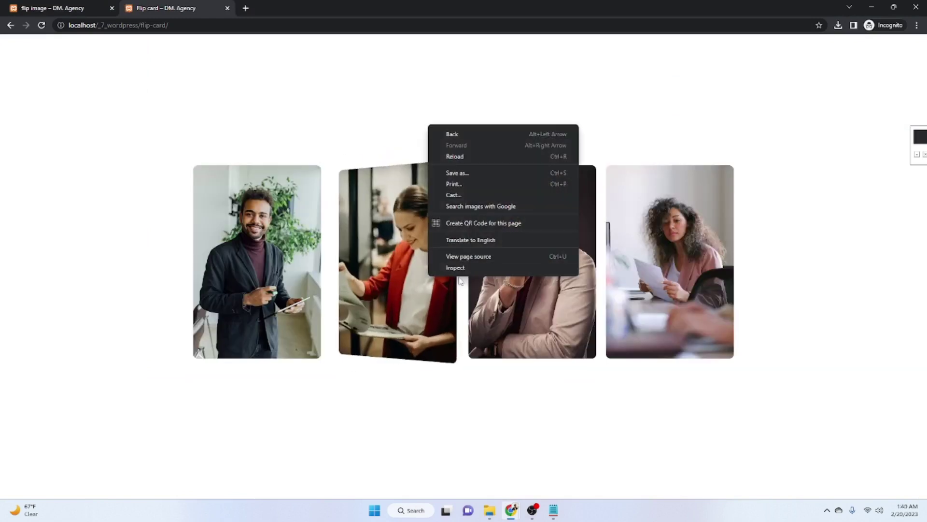
{"action": "left_click", "coordinate": [465, 272]}
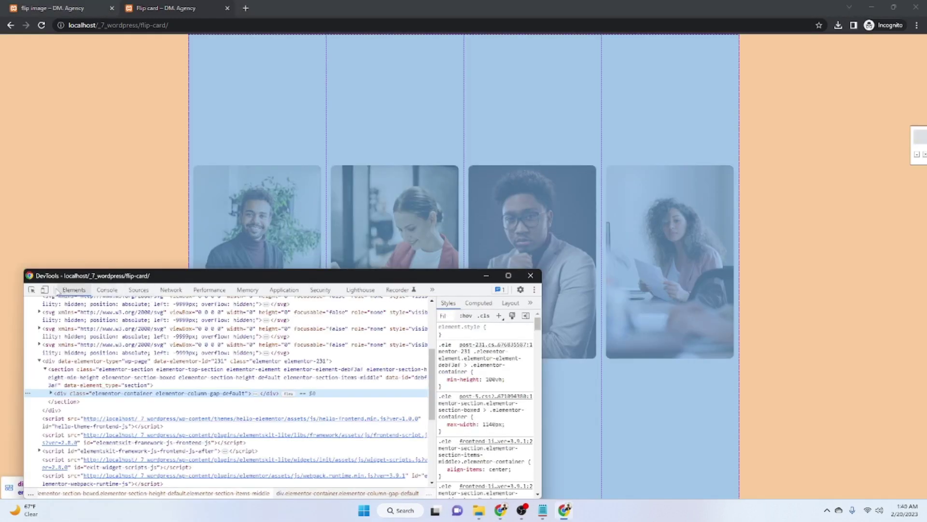
{"action": "left_click", "coordinate": [46, 290]}
{"action": "left_click", "coordinate": [108, 187]}
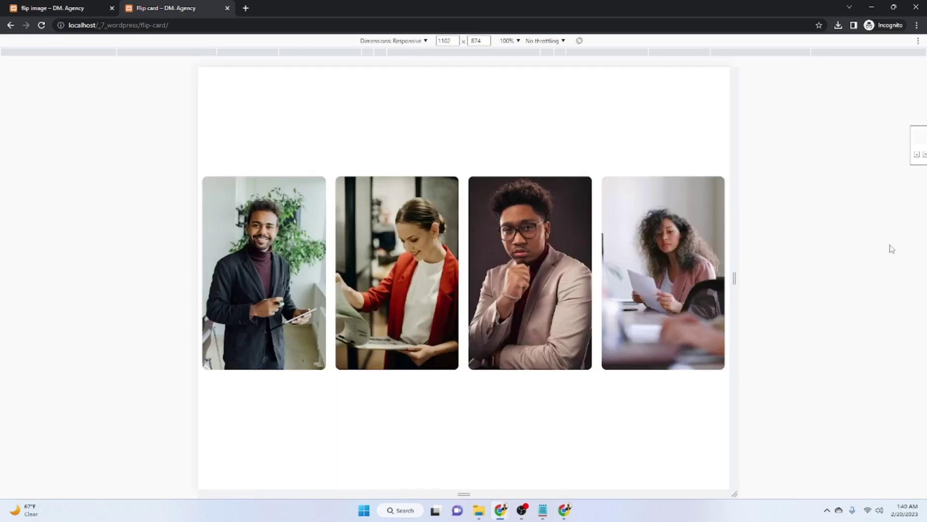
- Resize the viewport between roughly 860 and 1094 px to verify the grid, then close DevTools
{"action": "left_click_drag", "start_coordinate": [735, 276], "coordinate": [715, 277]}
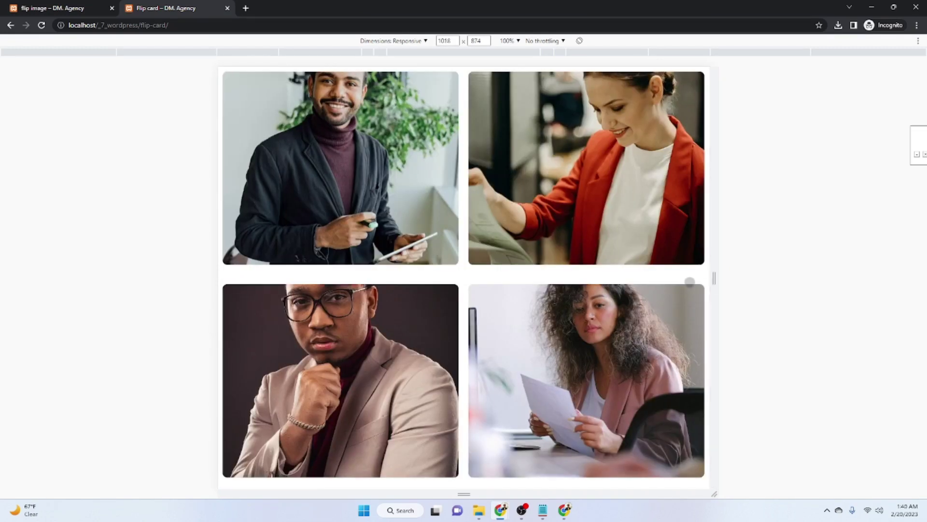
{"action": "mouse_move", "coordinate": [711, 278]}
{"action": "left_mouse_down"}
{"action": "mouse_move", "coordinate": [522, 277]}
{"action": "mouse_move", "coordinate": [566, 289]}
{"action": "mouse_move", "coordinate": [552, 288]}
{"action": "mouse_move", "coordinate": [729, 266]}
{"action": "mouse_move", "coordinate": [720, 267]}
{"action": "left_mouse_up"}
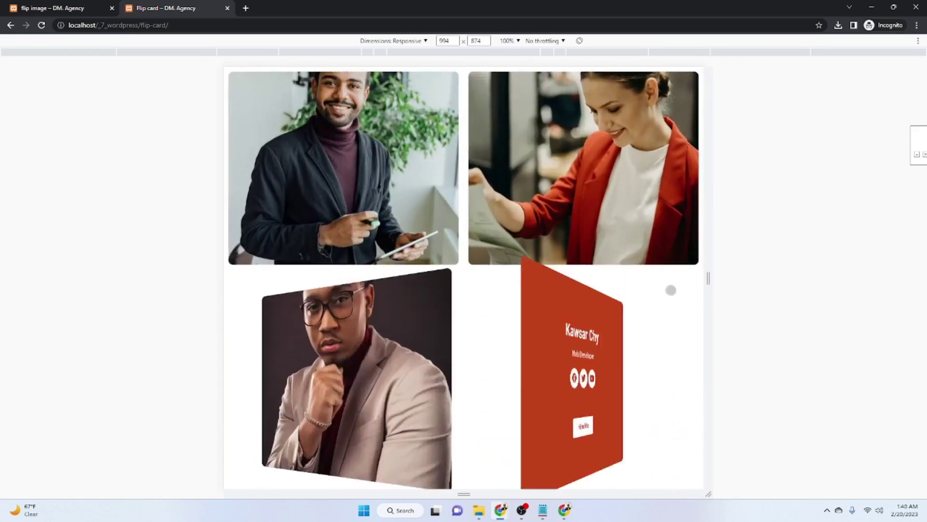
{"action": "left_click_drag", "start_coordinate": [708, 278], "coordinate": [733, 278]}
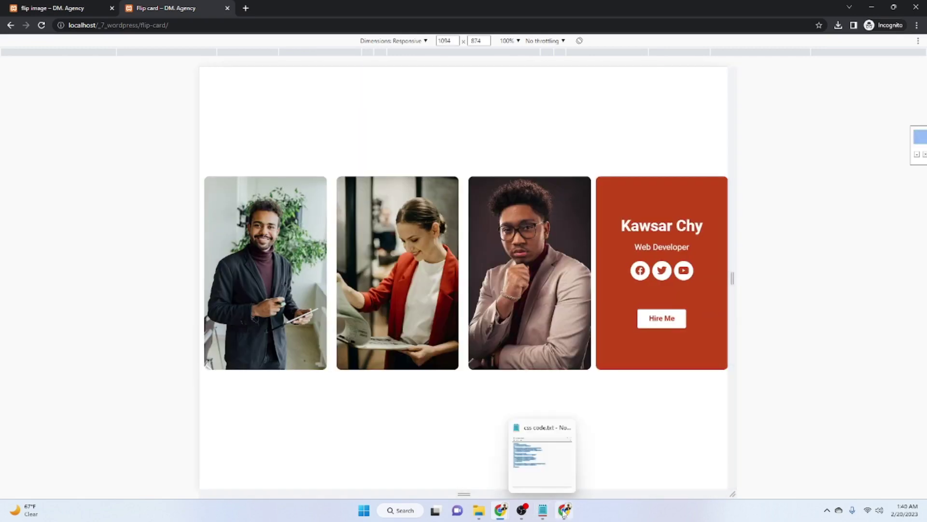
{"action": "left_click", "coordinate": [531, 275]}
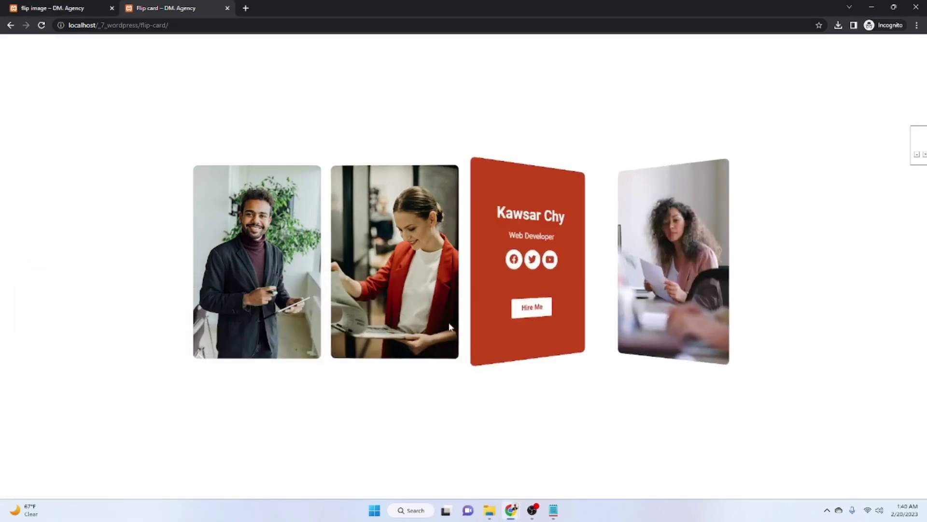